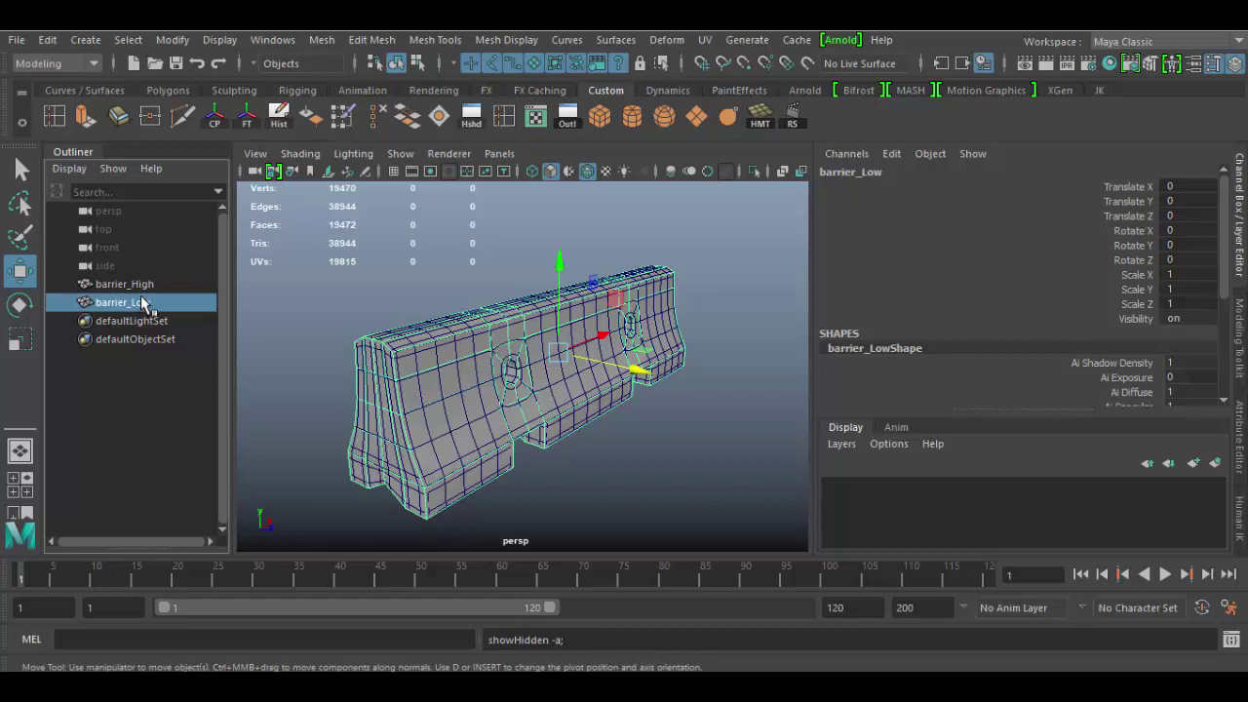
Hide the high-poly mesh barrier_High and select barrier_Low
{"action": "left_click", "coordinate": [139, 285]}
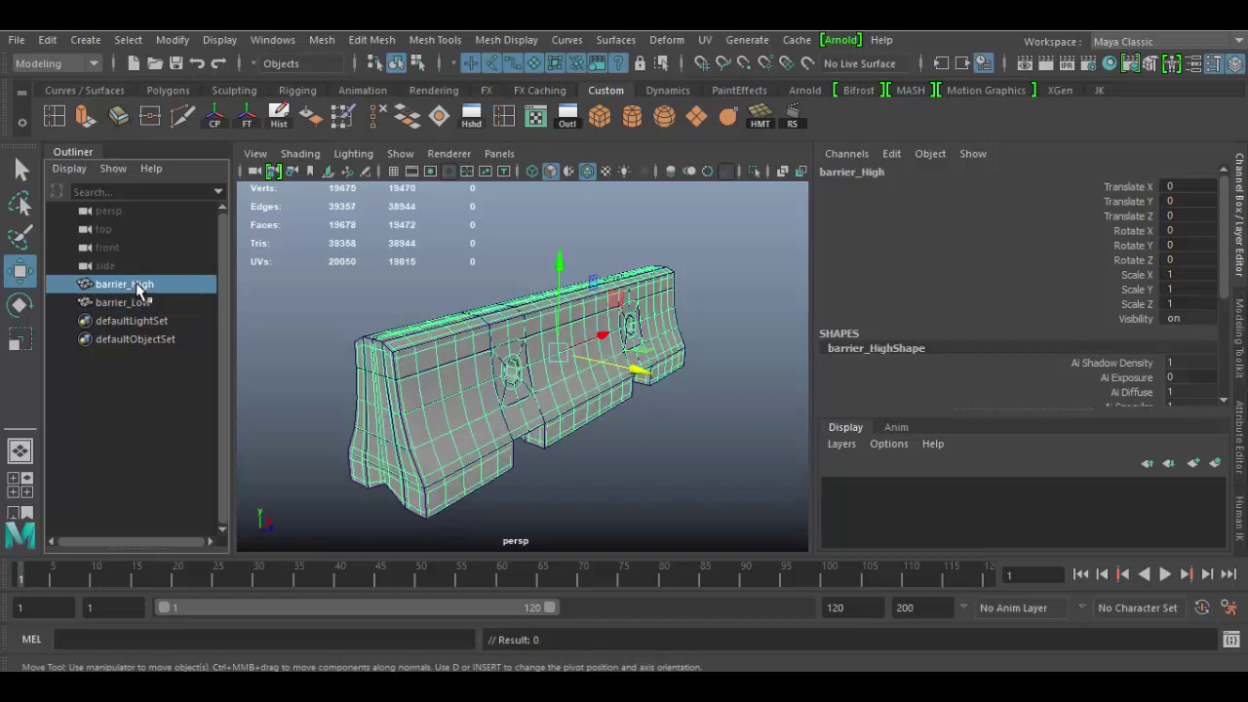
{"action": "key", "text": "ctrl+h"}
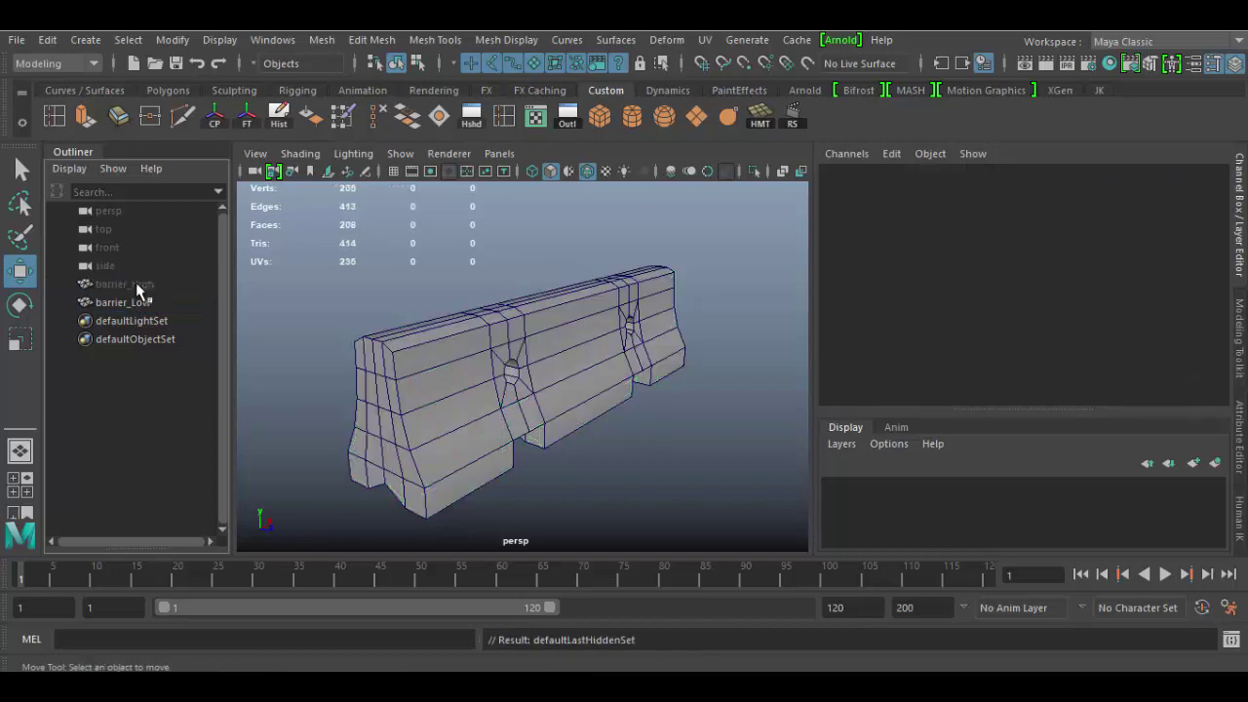
{"action": "left_click", "coordinate": [436, 364]}
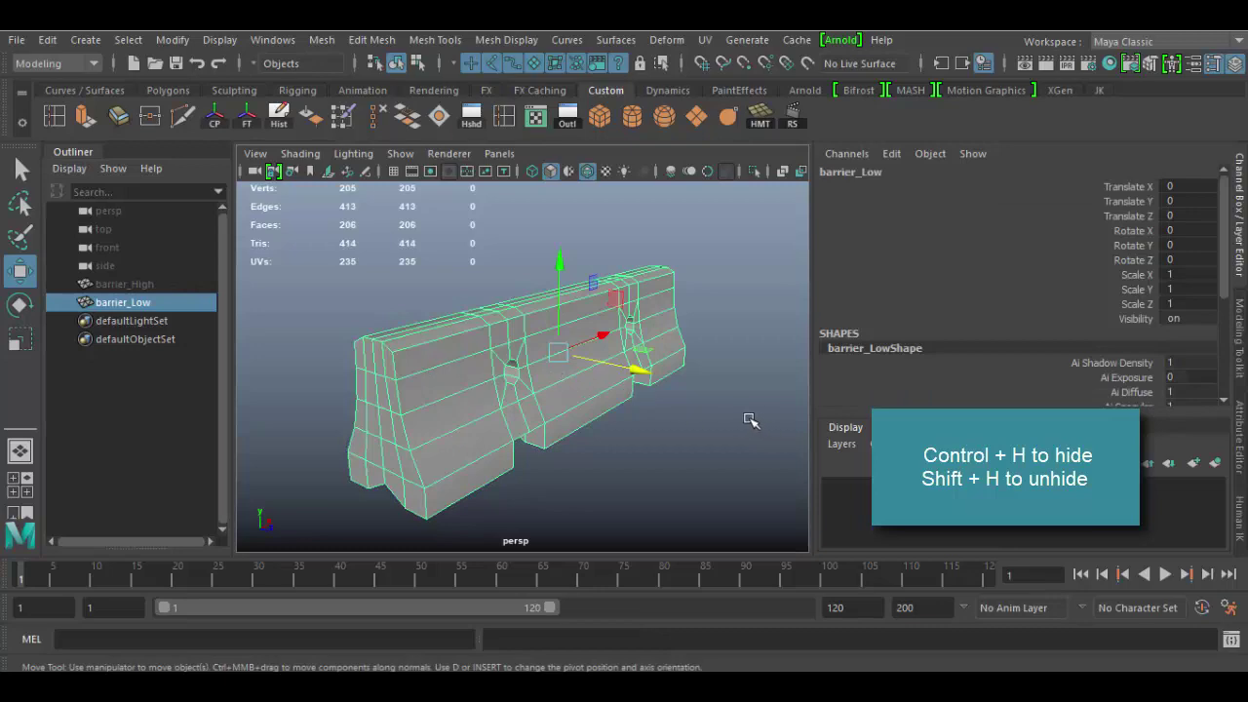
Examine the low-poly barrier's topology from both ends, along its long side and around the two holes
{"action": "mouse_move", "coordinate": [750, 420]}
{"action": "left_mouse_down", "text": "alt"}
{"action": "mouse_move", "coordinate": [487, 393]}
{"action": "mouse_move", "coordinate": [468, 315]}
{"action": "mouse_move", "coordinate": [746, 428]}
{"action": "mouse_move", "coordinate": [763, 416]}
{"action": "mouse_move", "coordinate": [727, 418]}
{"action": "left_mouse_up", "text": "alt"}
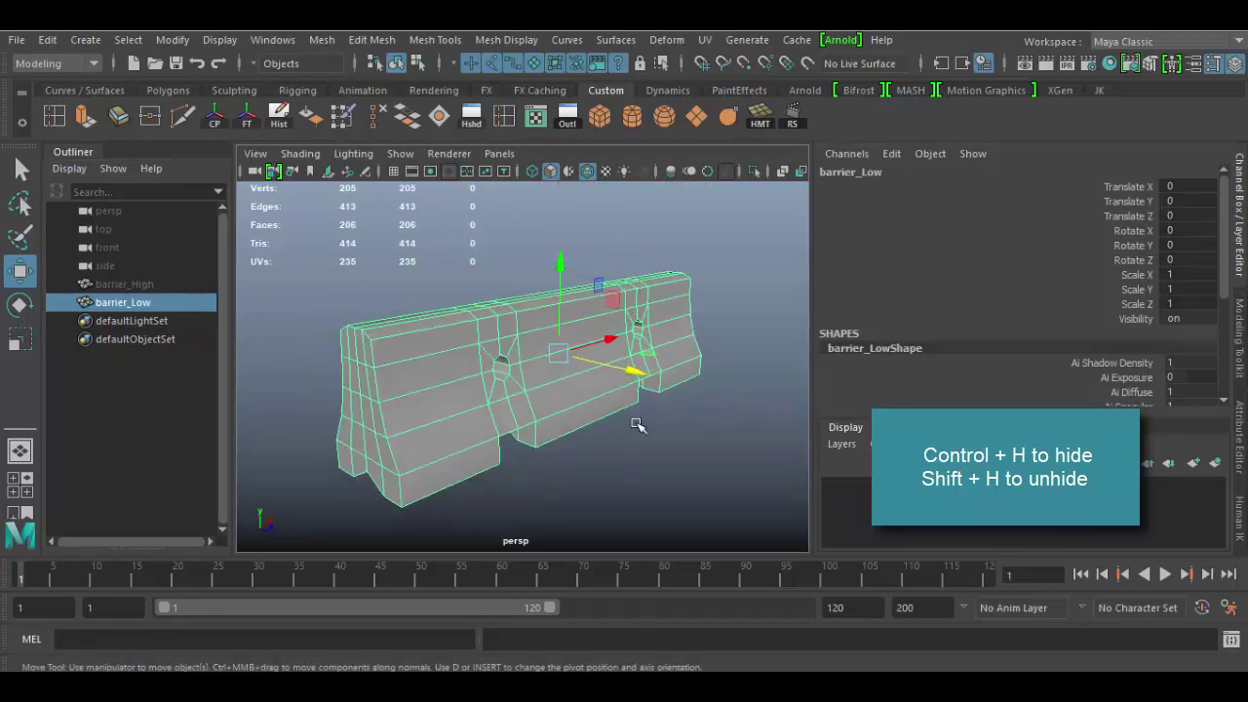
{"action": "left_click_drag", "start_coordinate": [638, 425], "coordinate": [677, 419], "text": "alt"}
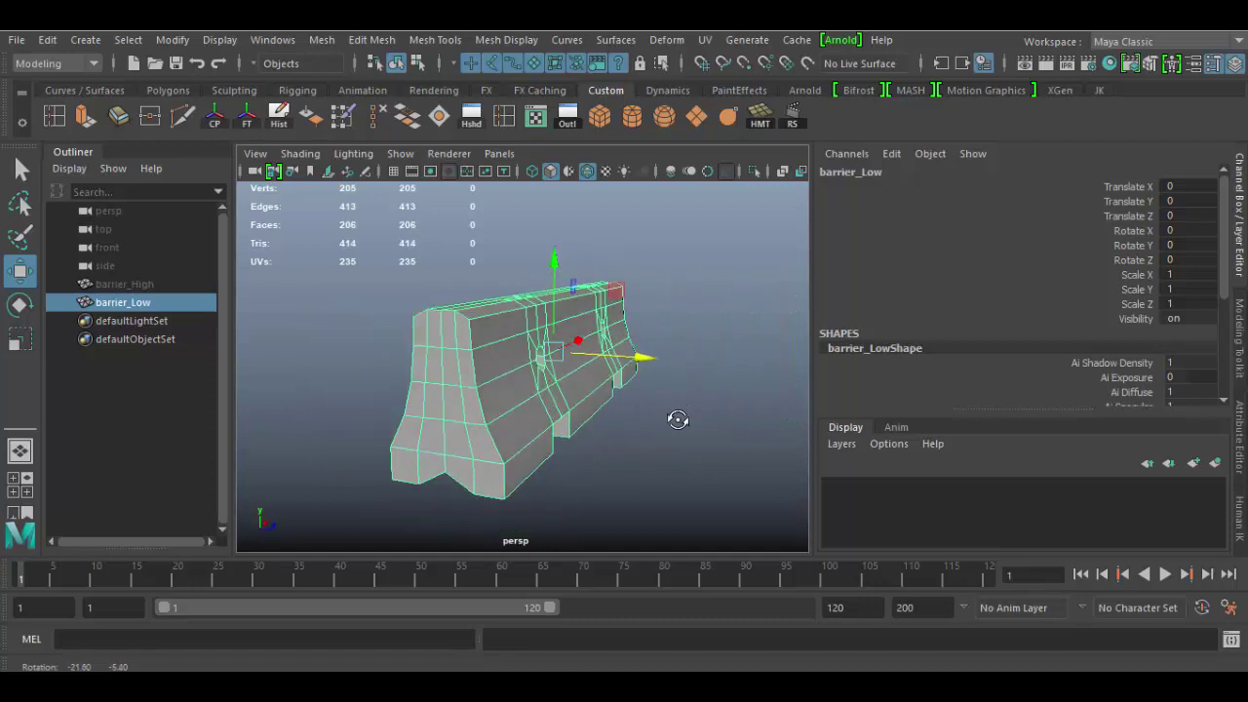
{"action": "left_click_drag", "start_coordinate": [518, 404], "coordinate": [443, 445], "text": "alt"}
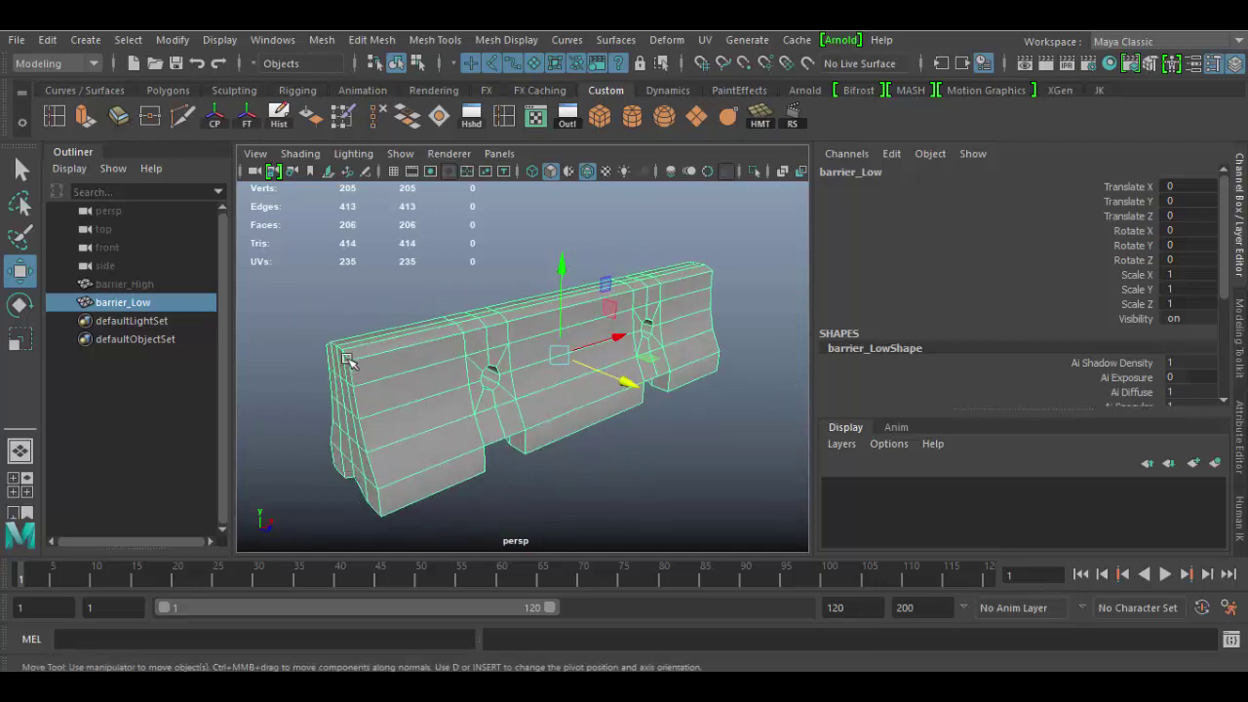
{"action": "left_click_drag", "start_coordinate": [656, 344], "coordinate": [689, 424], "text": "alt"}
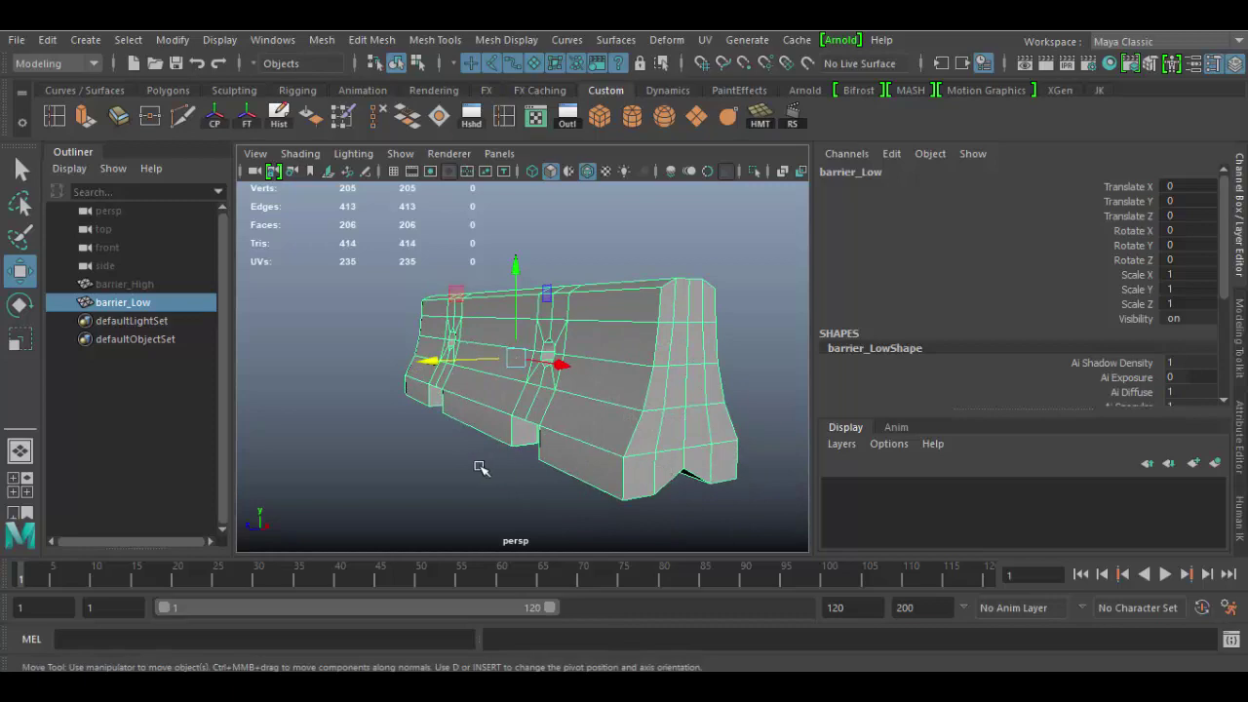
{"action": "left_click_drag", "start_coordinate": [481, 469], "coordinate": [496, 426], "text": "alt"}
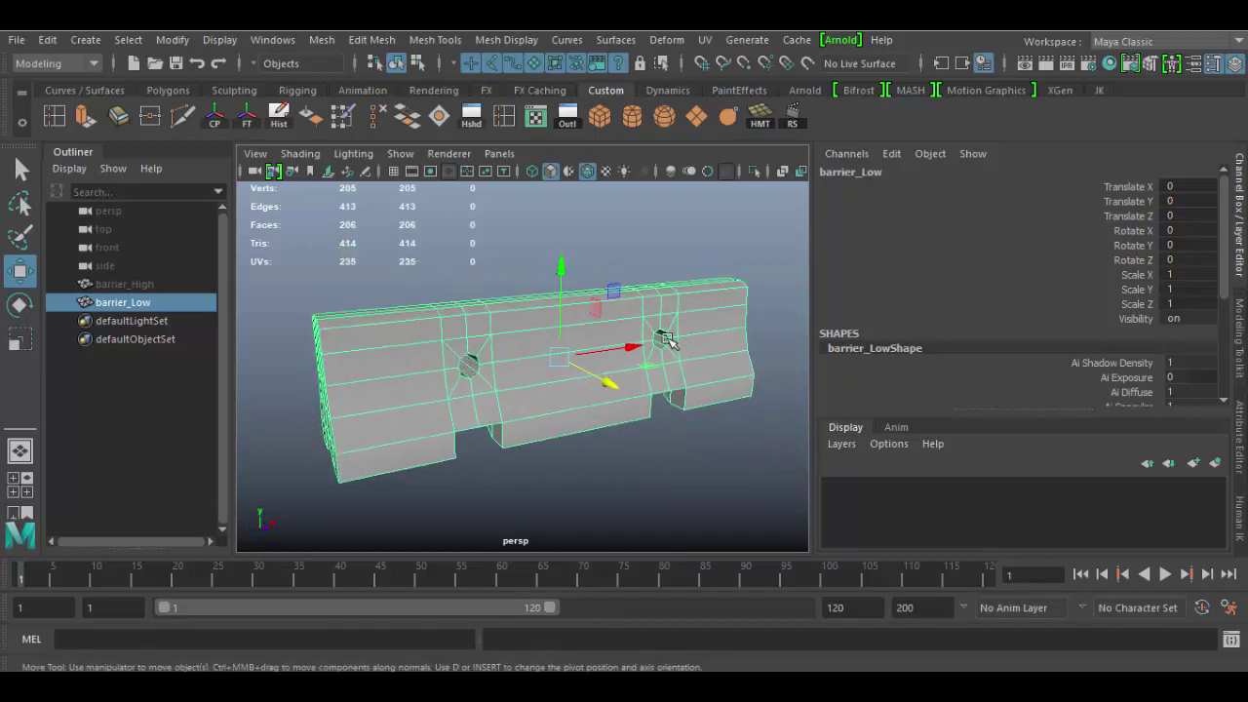
{"action": "left_click_drag", "start_coordinate": [474, 378], "coordinate": [543, 390], "text": "alt"}
{"action": "middle_click_drag", "start_coordinate": [585, 388], "coordinate": [588, 351], "text": "alt"}
{"action": "left_click_drag", "start_coordinate": [588, 351], "coordinate": [557, 381], "text": "alt"}
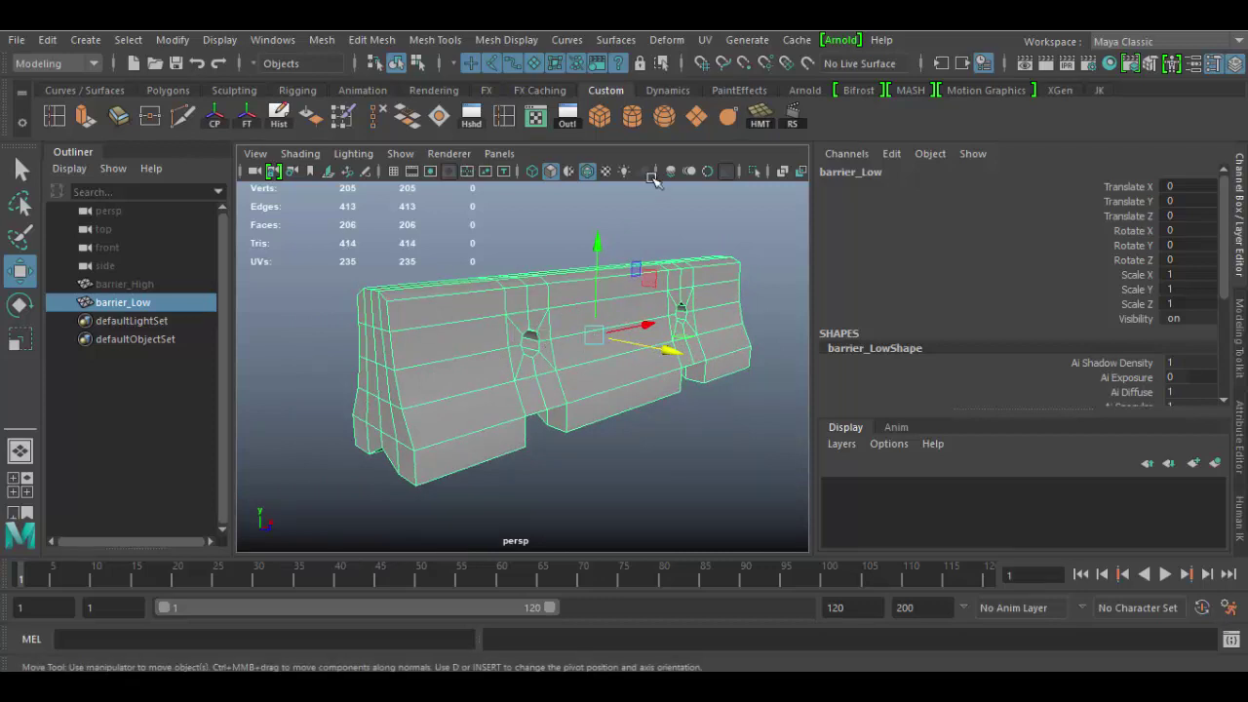
Apply a camera-based UV projection to barrier_Low and open its UVs in the UV Editor
{"action": "left_click", "coordinate": [705, 40]}
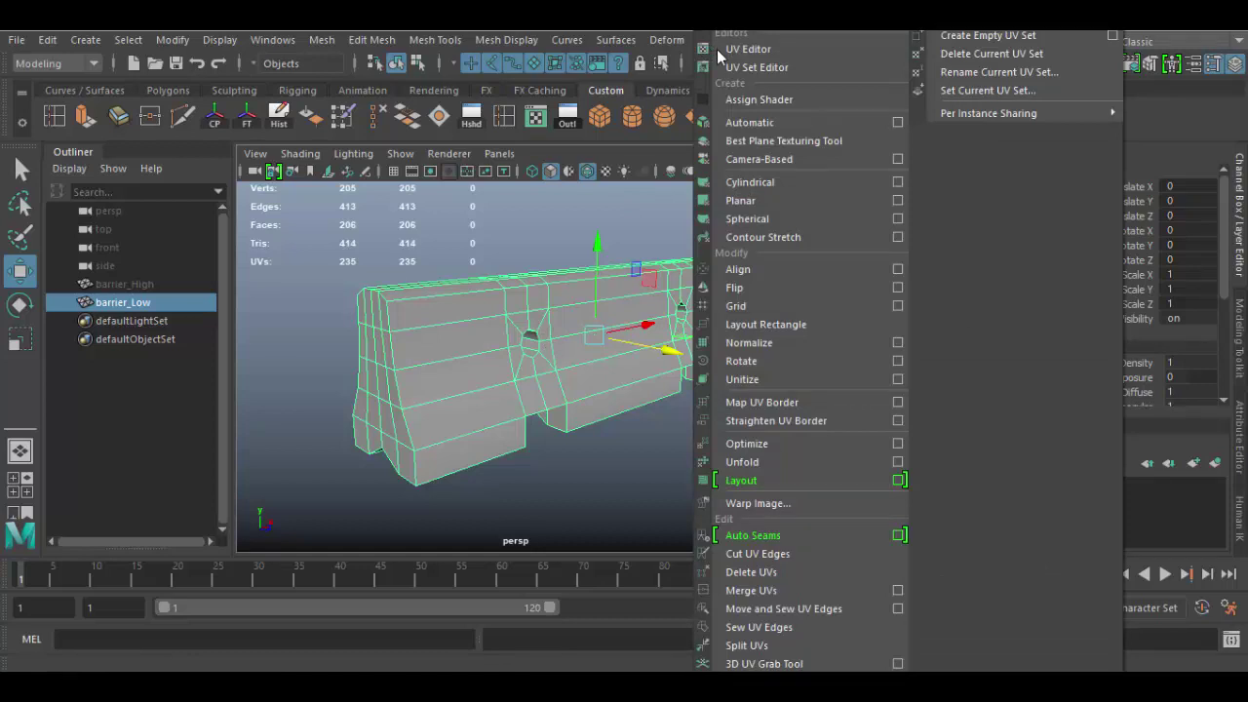
{"action": "left_click", "coordinate": [778, 161]}
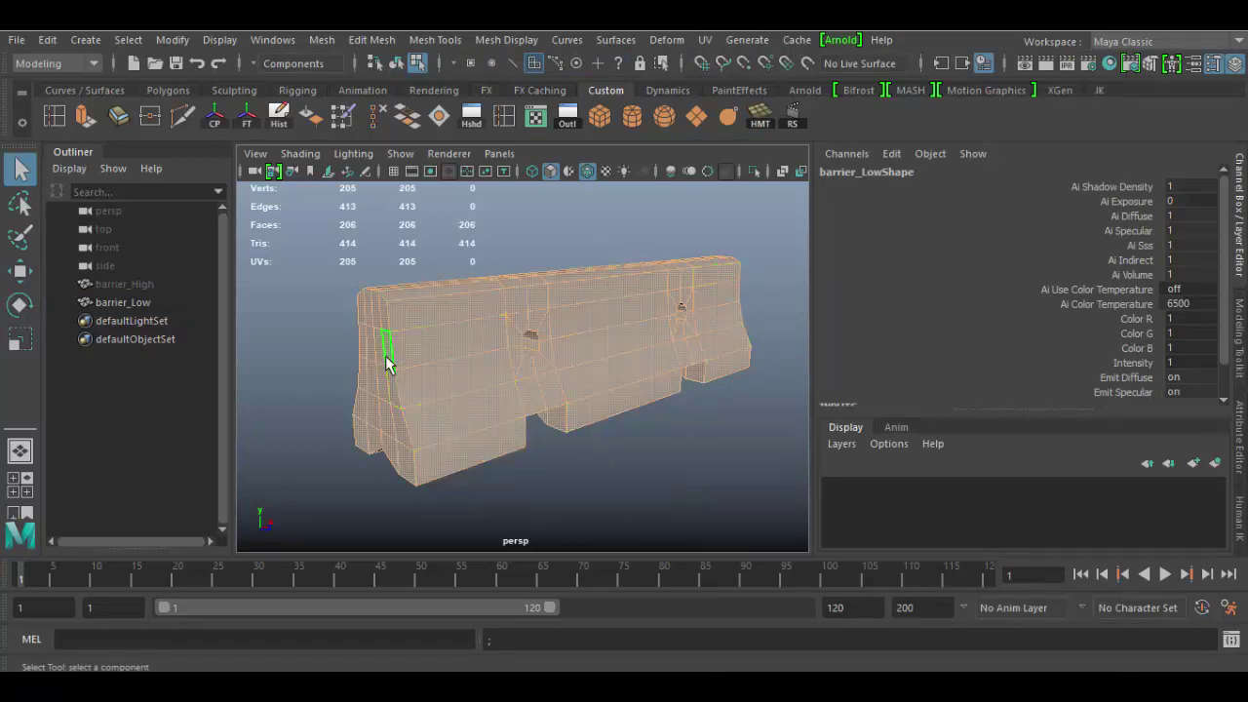
{"action": "left_click", "coordinate": [704, 40]}
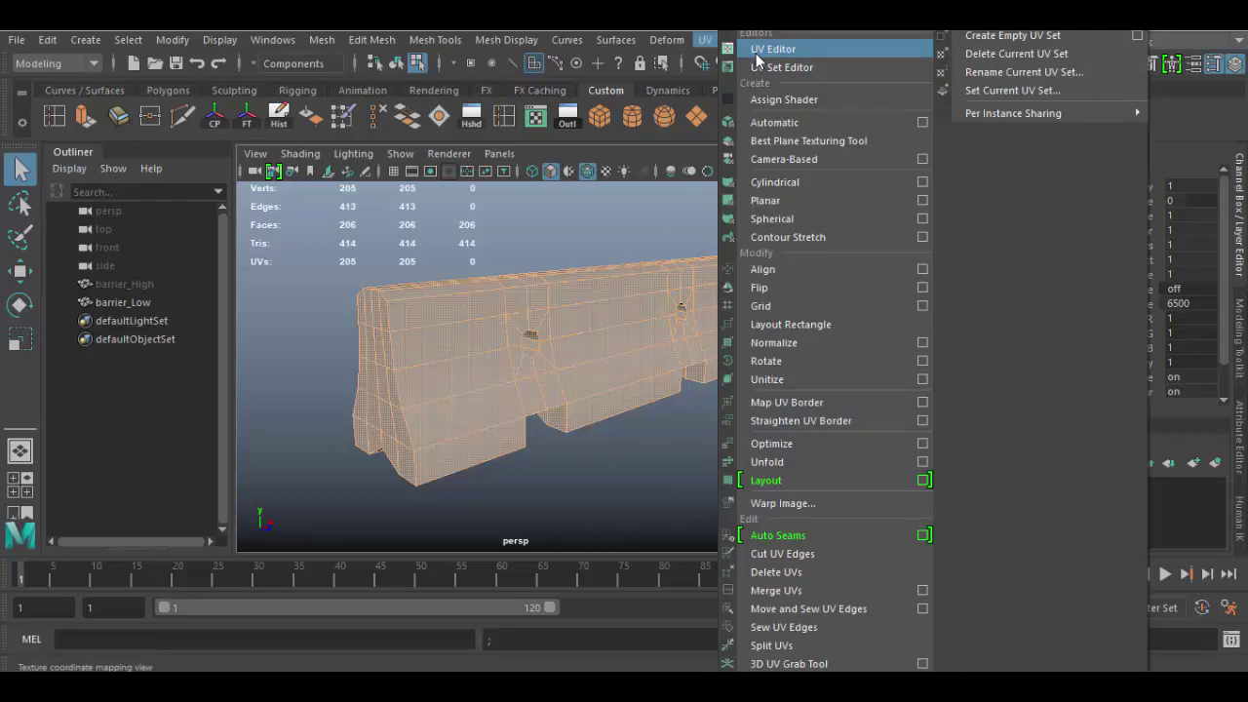
{"action": "left_click", "coordinate": [759, 51]}
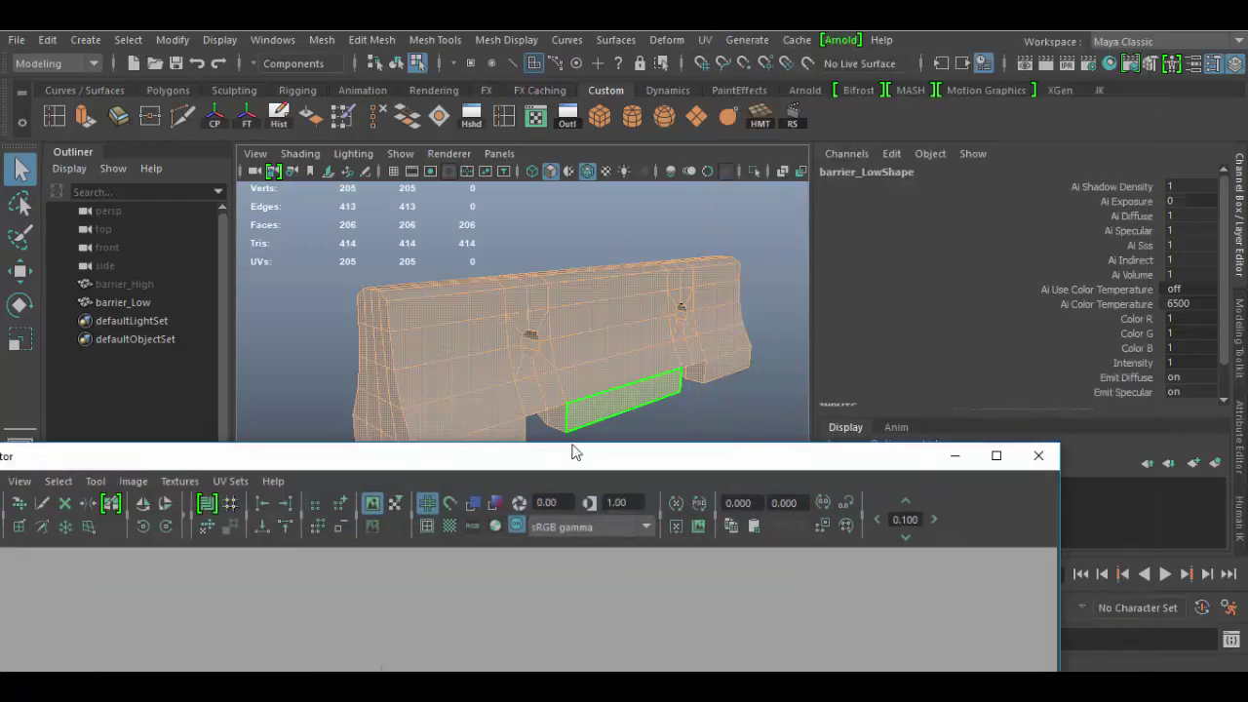
{"action": "left_click_drag", "start_coordinate": [548, 461], "coordinate": [713, 81]}
Examine the barrier's projected UV layout within the 0 to 1 UV space
{"action": "scroll", "coordinate": [618, 493], "scroll_direction": "down", "scroll_amount": 2}
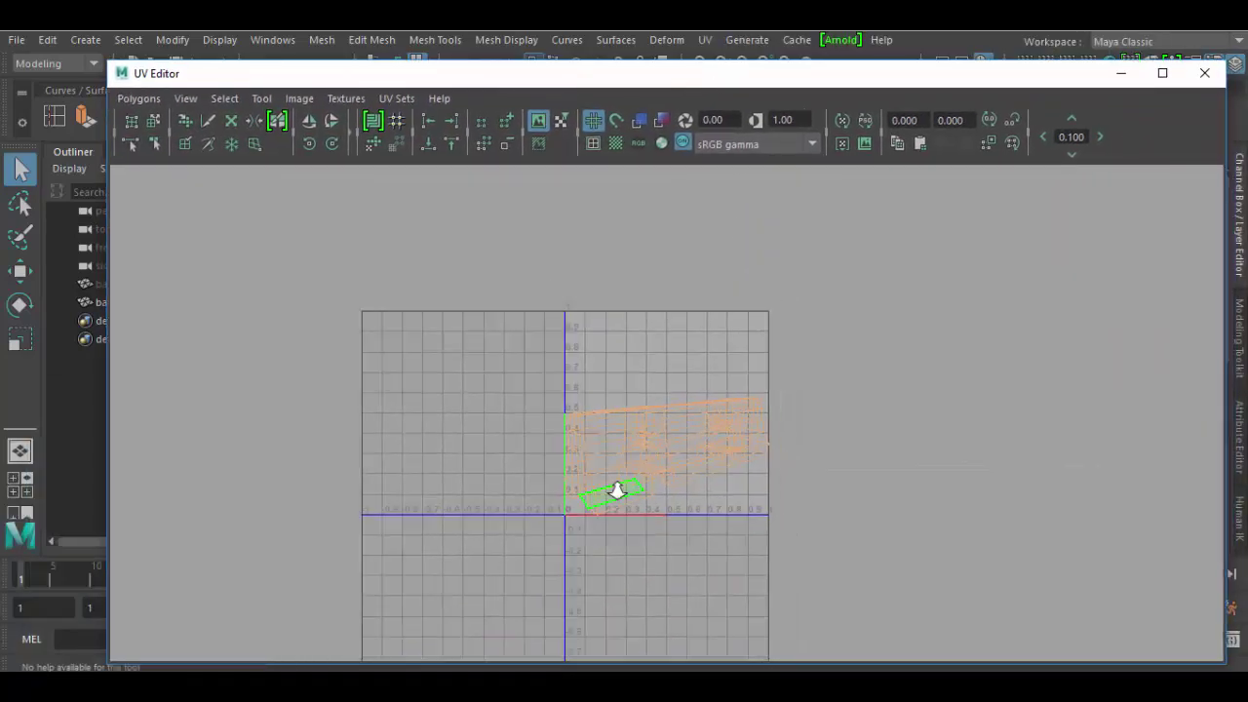
{"action": "scroll", "coordinate": [617, 491], "scroll_direction": "up", "scroll_amount": 5}
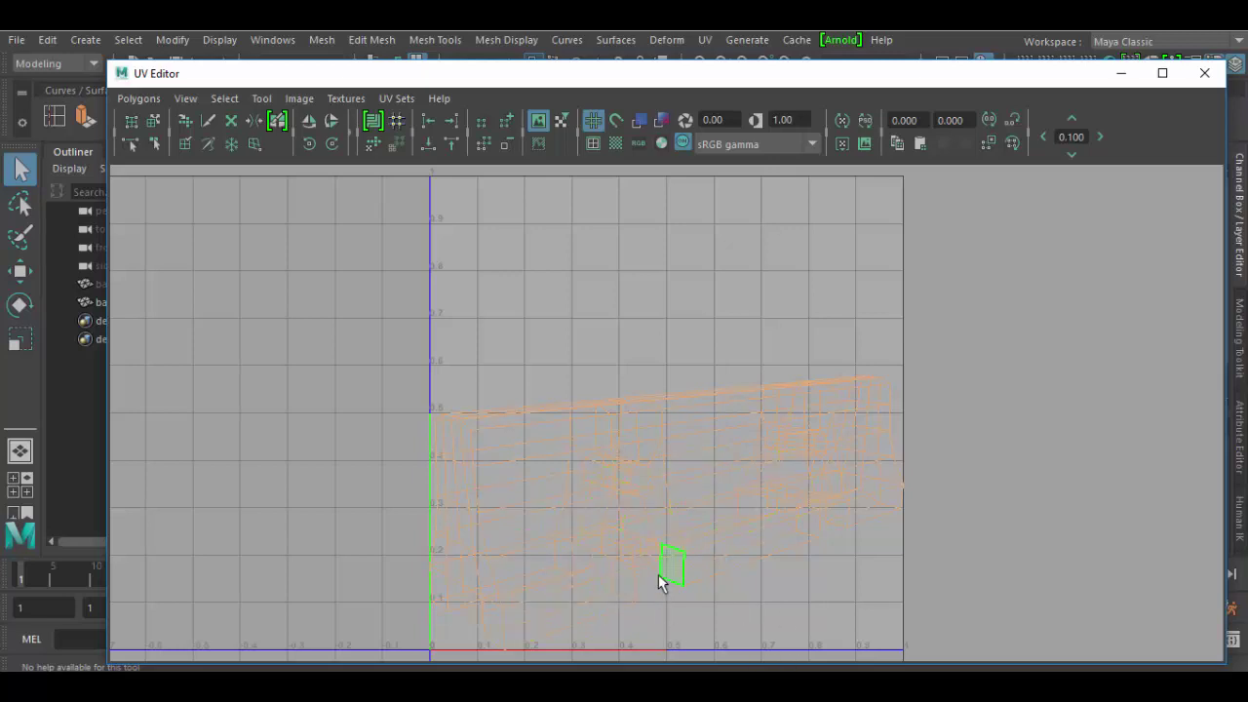
{"action": "middle_click_drag", "start_coordinate": [652, 585], "coordinate": [634, 515], "text": "alt"}
{"action": "right_click_drag", "start_coordinate": [593, 412], "coordinate": [556, 407], "text": "alt"}
{"action": "middle_click_drag", "start_coordinate": [557, 407], "coordinate": [633, 421], "text": "alt"}
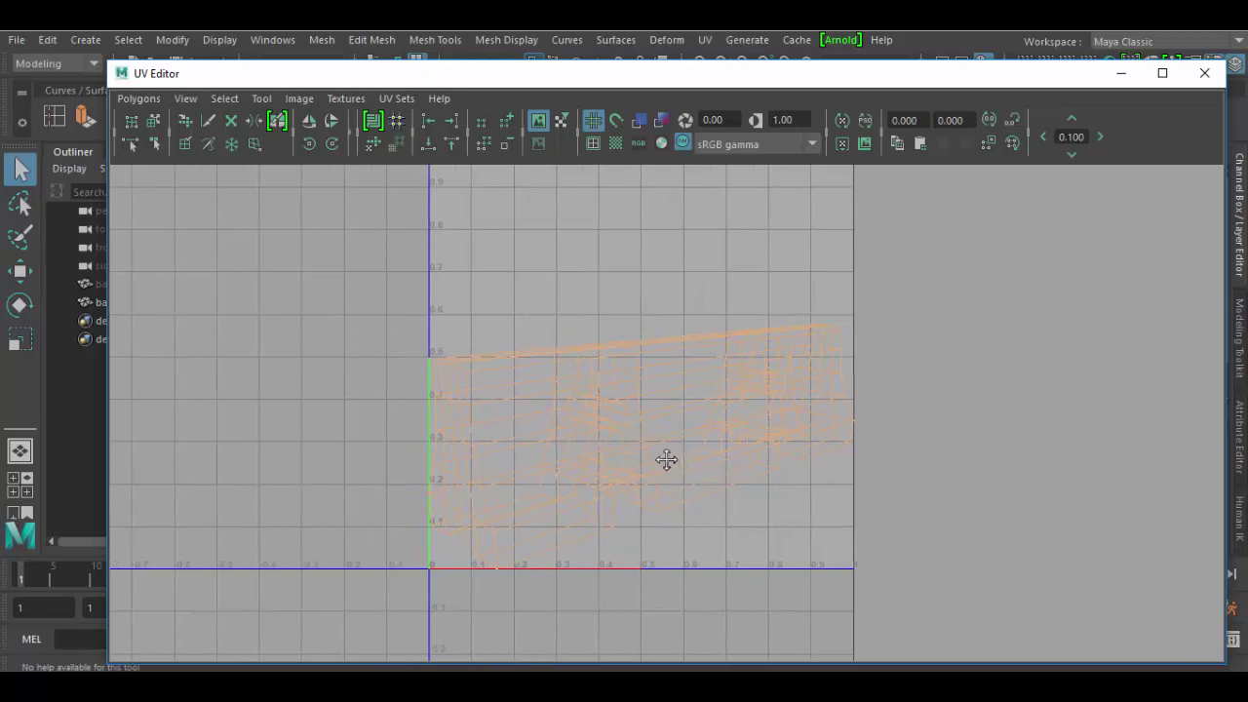
{"action": "middle_click_drag", "start_coordinate": [666, 460], "coordinate": [775, 415], "text": "alt"}
{"action": "right_click_drag", "start_coordinate": [702, 396], "coordinate": [716, 455], "text": "alt"}
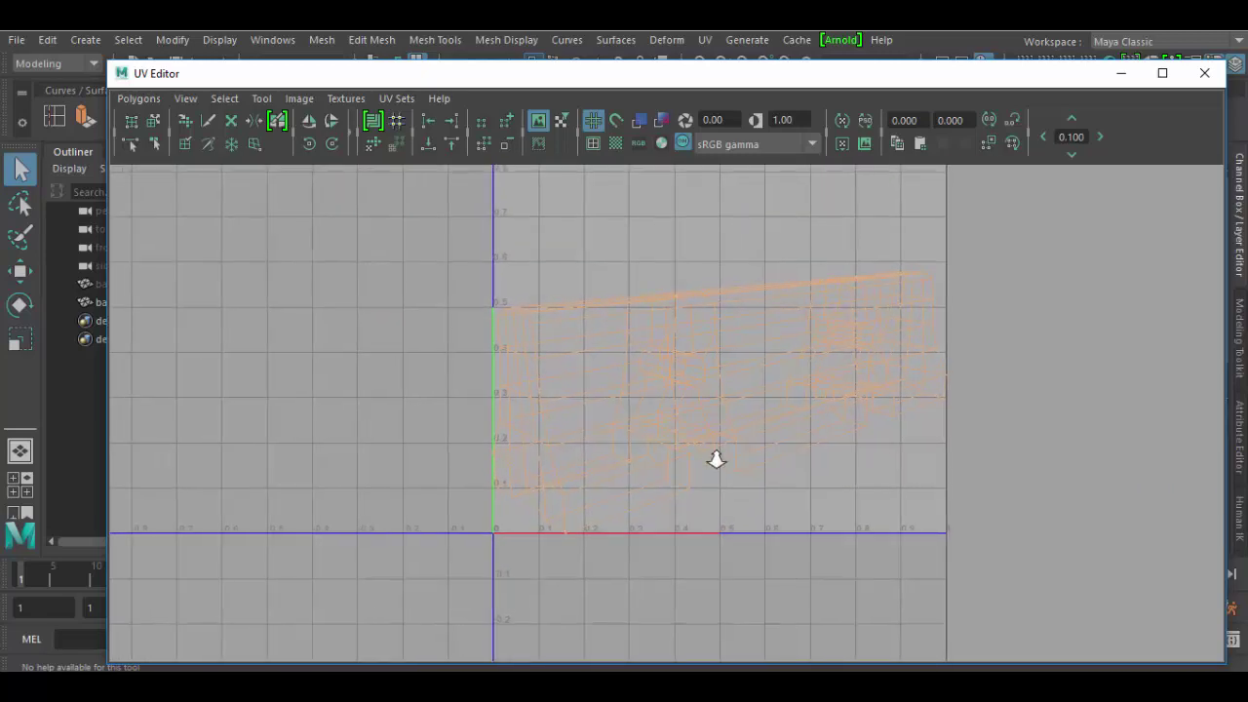
{"action": "middle_click_drag", "start_coordinate": [715, 454], "coordinate": [666, 510], "text": "alt"}
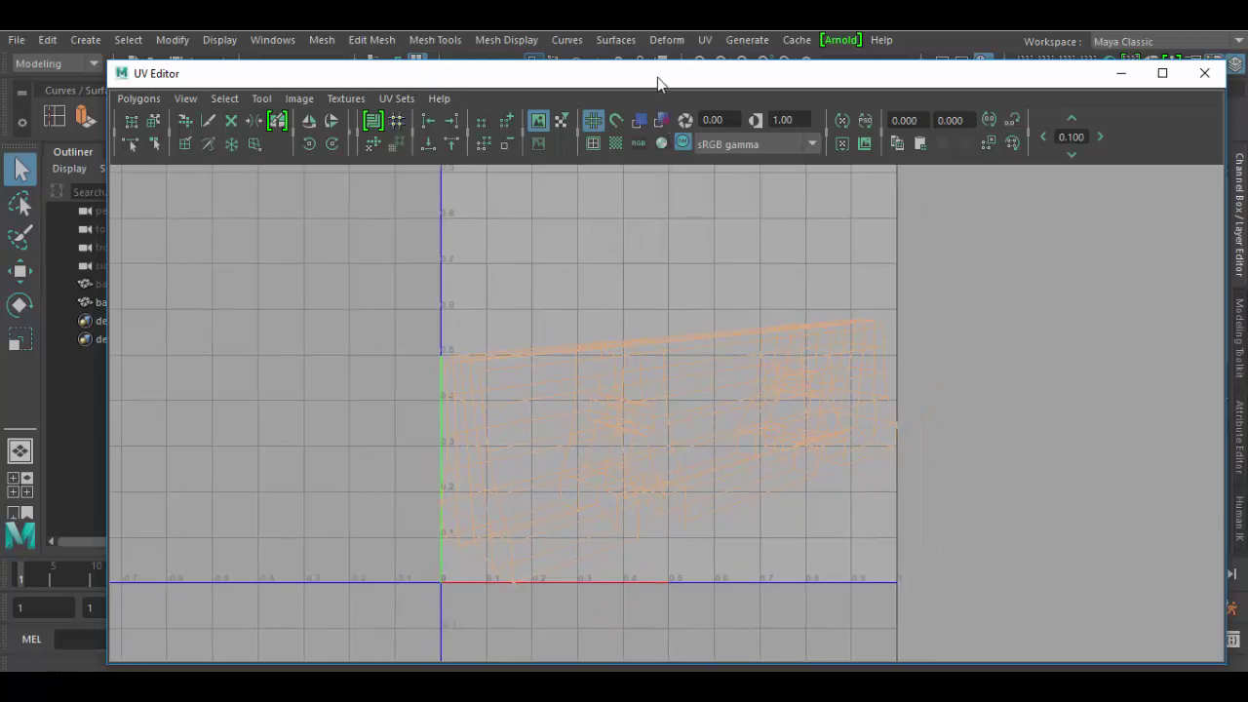
Switch barrier_Low to edge selection and select the bottom border edges around the first end foot, continuing into the adjacent notch
{"action": "left_click_drag", "start_coordinate": [657, 77], "coordinate": [651, 464]}
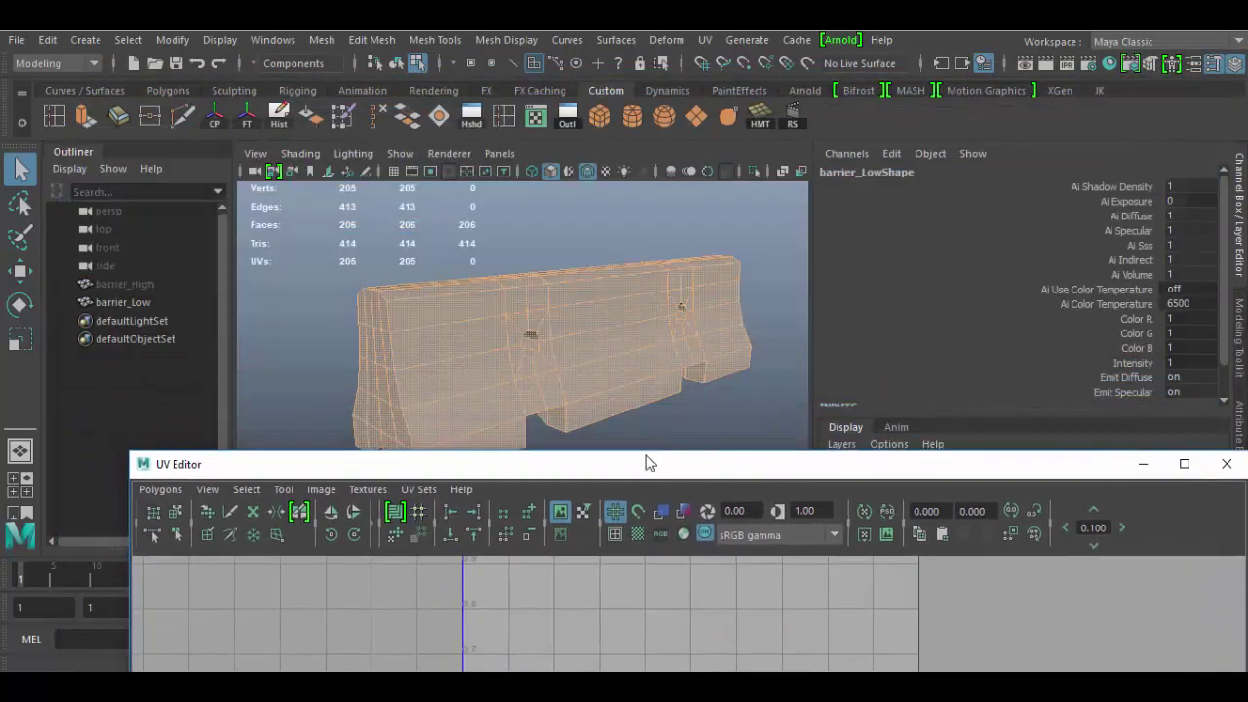
{"action": "right_click_drag", "start_coordinate": [387, 323], "coordinate": [395, 131]}
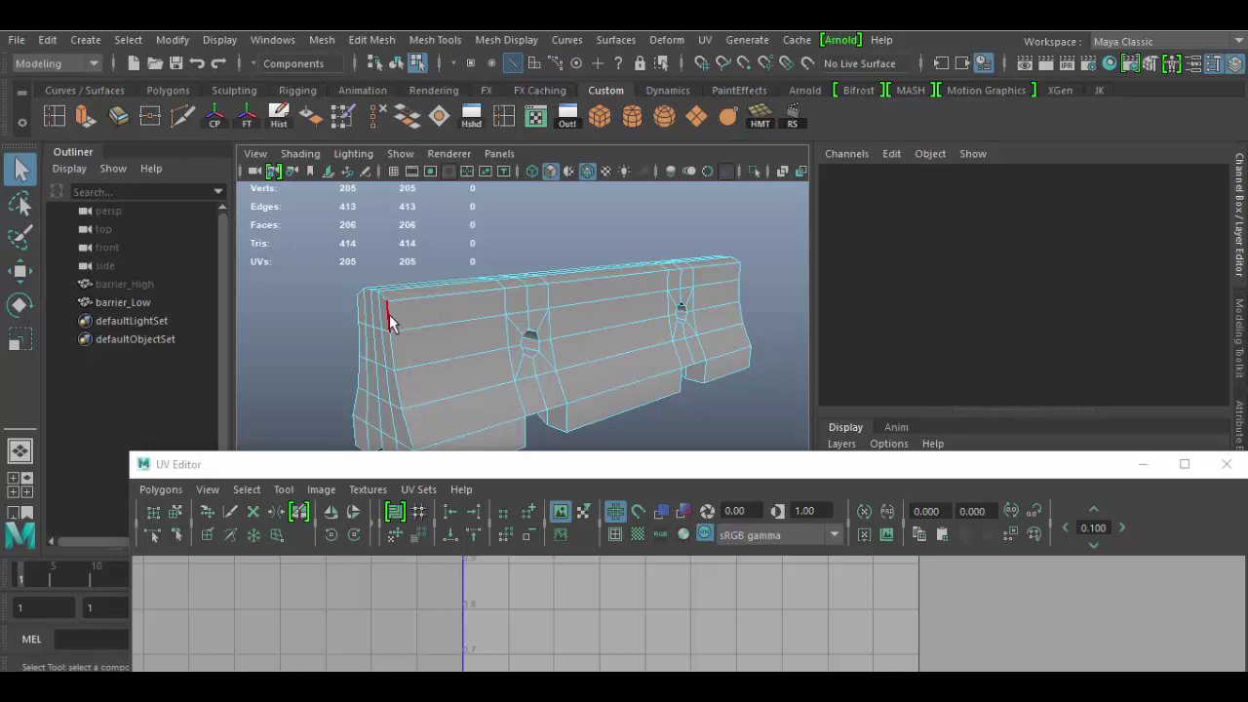
{"action": "left_click_drag", "start_coordinate": [627, 357], "coordinate": [509, 339], "text": "alt"}
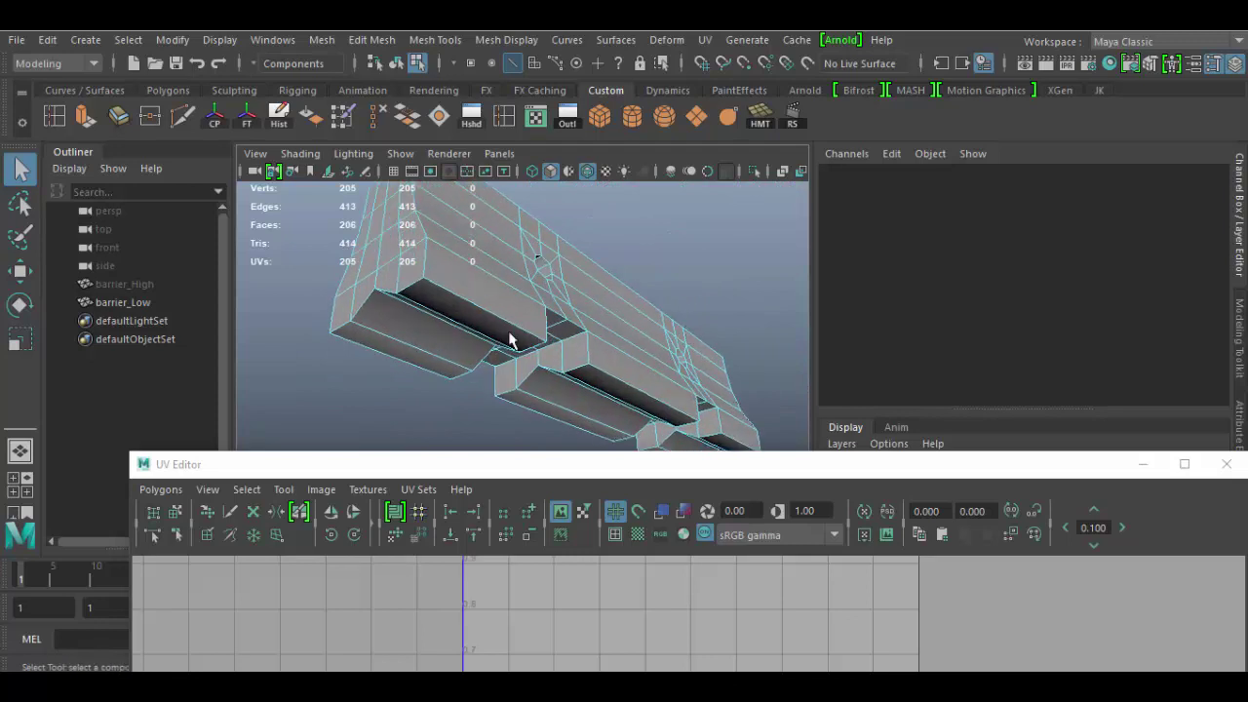
{"action": "left_click", "coordinate": [445, 298]}
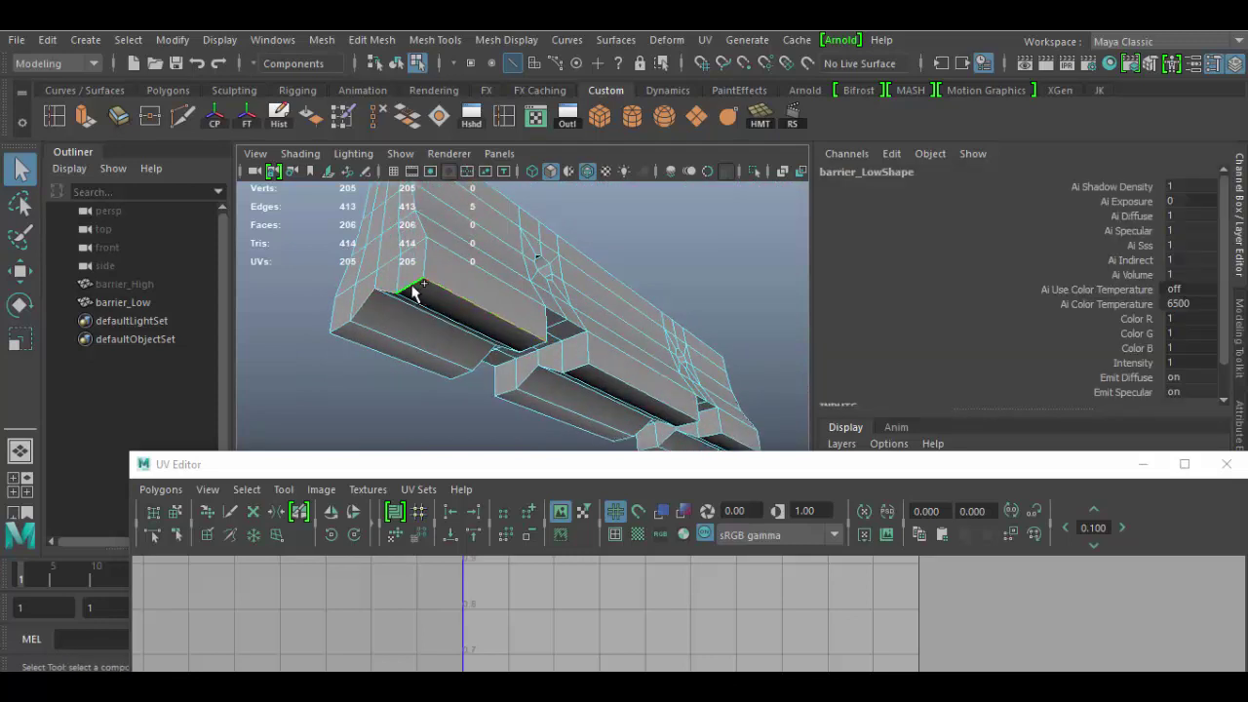
{"action": "left_click", "coordinate": [388, 355], "text": "shift"}
{"action": "left_click_drag", "start_coordinate": [537, 381], "coordinate": [464, 406], "text": "alt"}
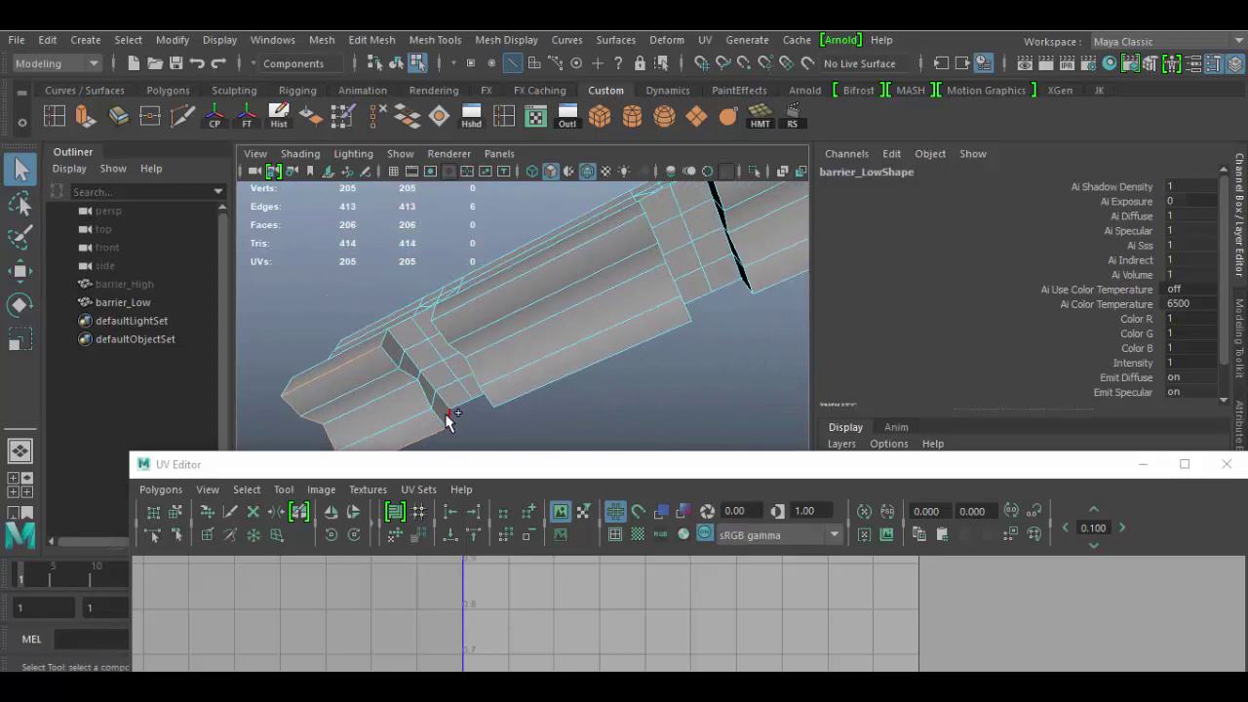
{"action": "left_click", "coordinate": [462, 417], "text": "shift"}
{"action": "left_click", "coordinate": [499, 406], "text": "shift"}
Add the bottom border edges along one side of the middle foot and across the second notch to the selection
{"action": "left_click_drag", "start_coordinate": [489, 408], "coordinate": [612, 426], "text": "alt"}
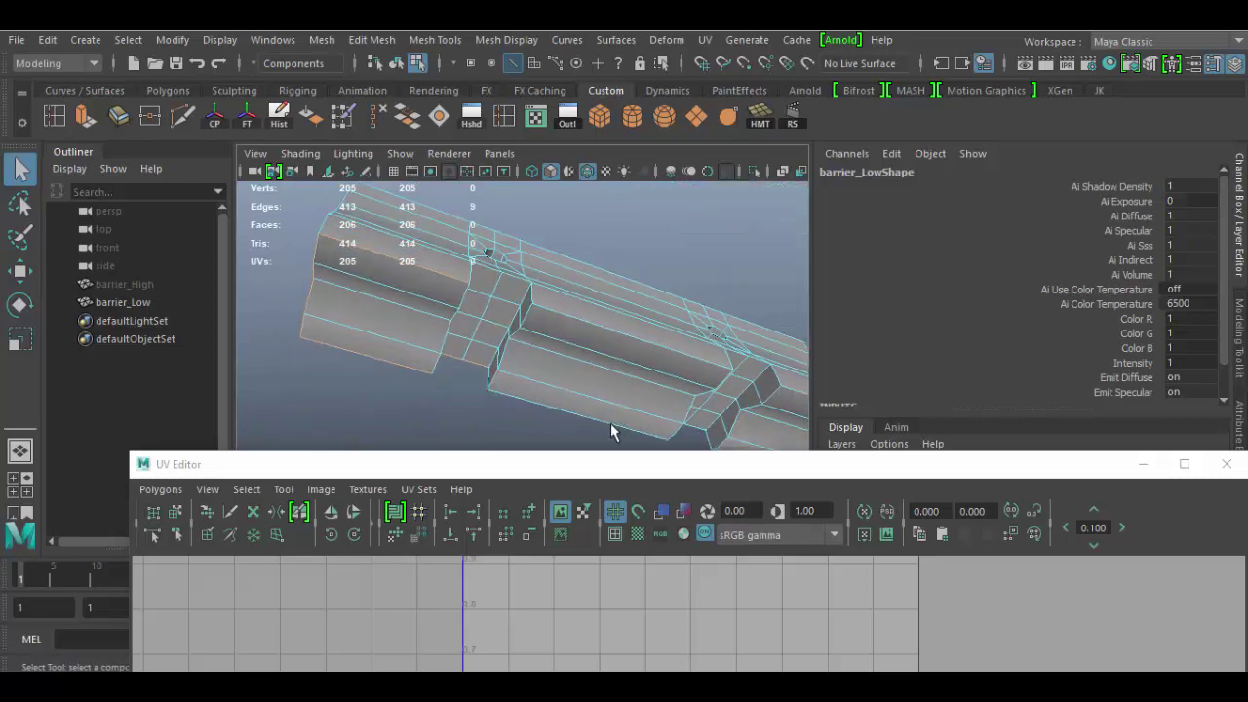
{"action": "left_click", "coordinate": [486, 374], "text": "shift"}
{"action": "left_click", "coordinate": [514, 398], "text": "shift"}
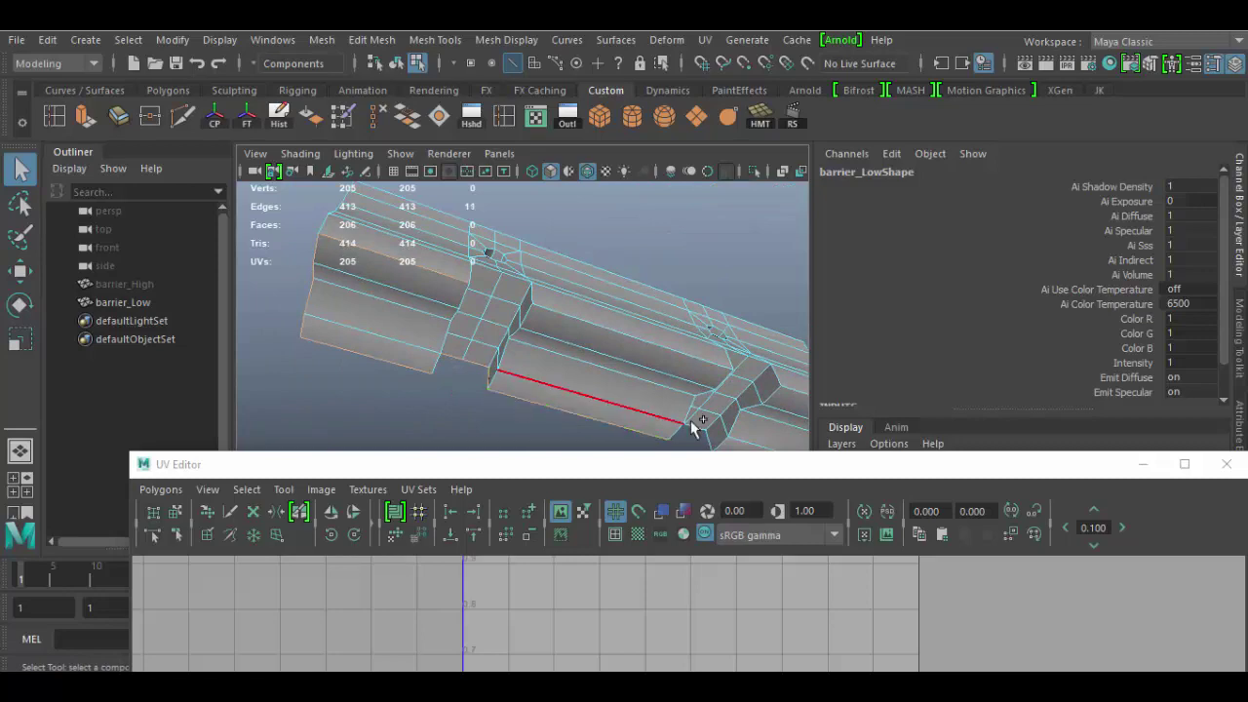
{"action": "left_click_drag", "start_coordinate": [691, 423], "coordinate": [498, 439], "text": "alt"}
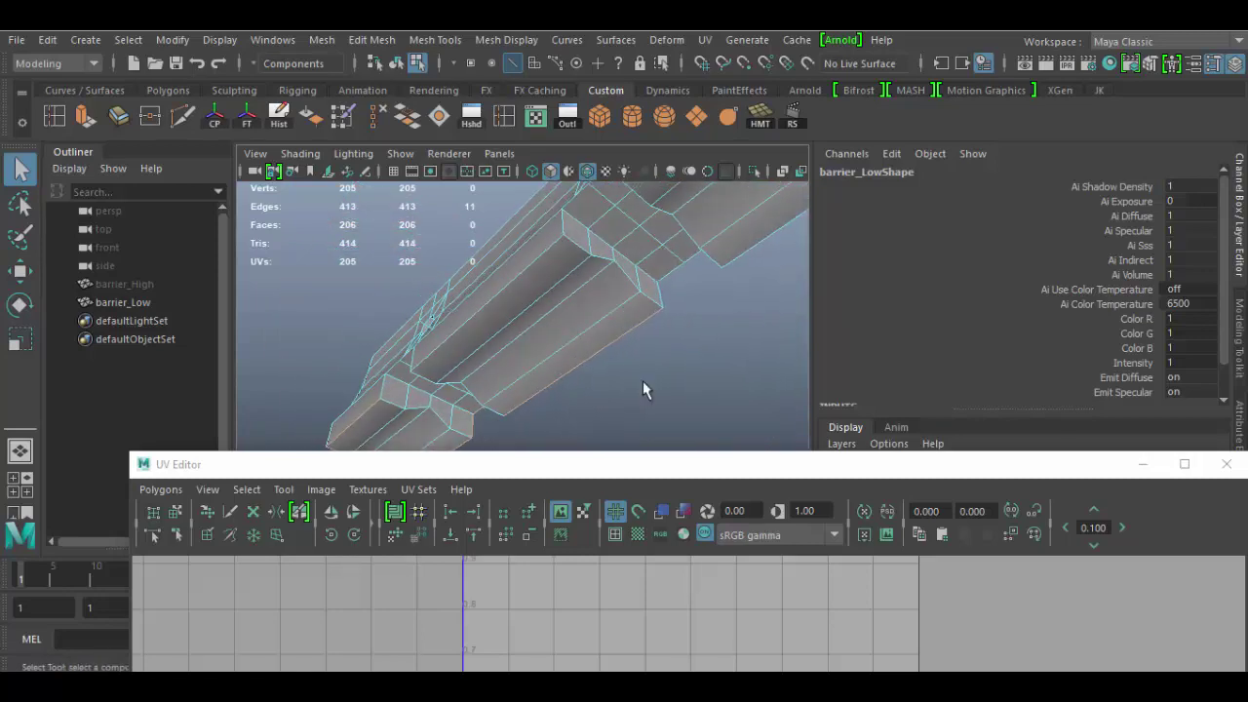
{"action": "double_click", "coordinate": [677, 277], "text": "shift"}
{"action": "left_click_drag", "start_coordinate": [758, 345], "coordinate": [634, 364], "text": "alt"}
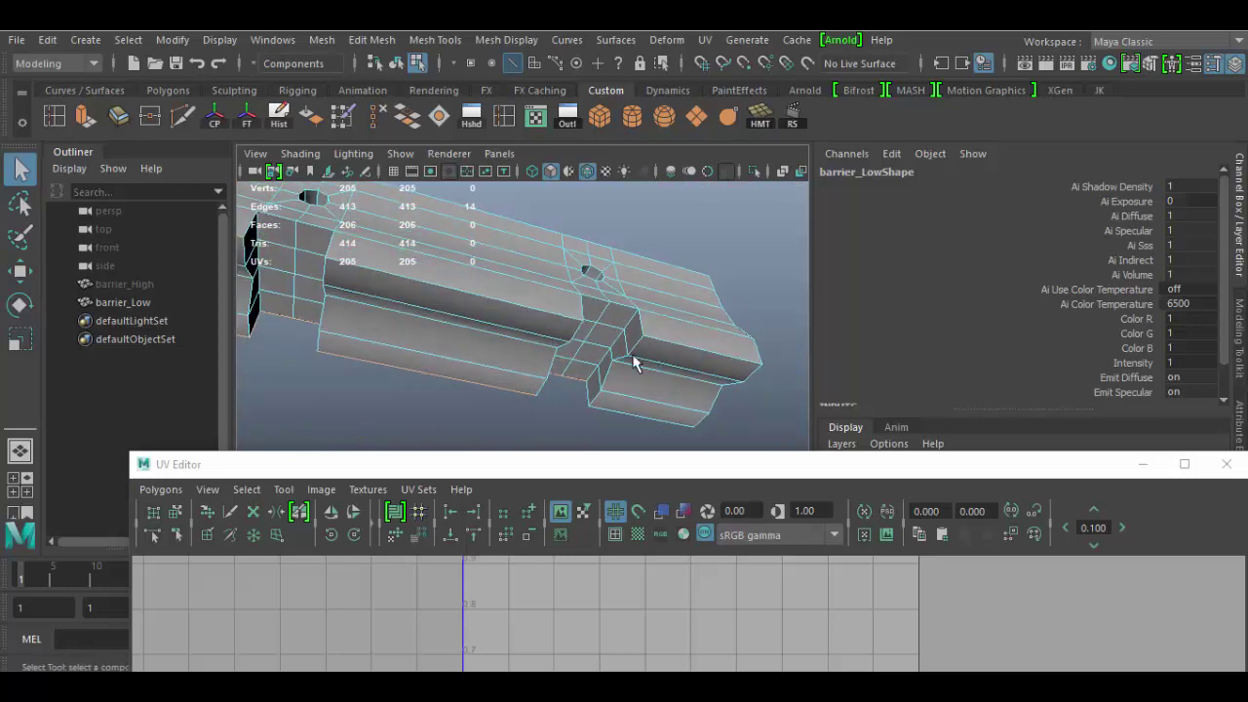
{"action": "left_click", "coordinate": [590, 395], "text": "shift"}
Extend the edge selection around the bottom of the far end foot and into the notch on the opposite side
{"action": "left_click_drag", "start_coordinate": [730, 423], "coordinate": [701, 321], "text": "alt"}
{"action": "double_click", "coordinate": [646, 293], "text": "shift"}
{"action": "left_click", "coordinate": [681, 313], "text": "shift"}
{"action": "left_click_drag", "start_coordinate": [584, 323], "coordinate": [469, 345], "text": "alt"}
{"action": "left_click", "coordinate": [455, 335], "text": "shift"}
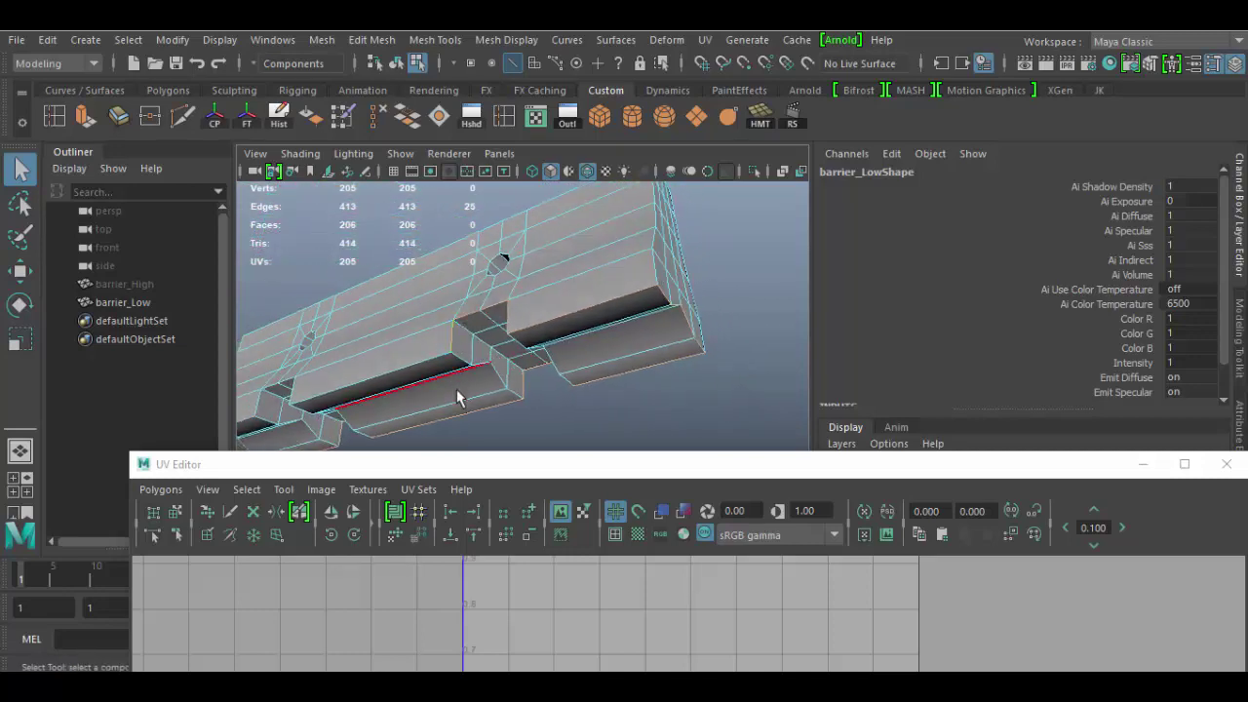
Add the remaining bottom border edges at the notches so the seam runs around the barrier's whole underside
{"action": "left_click_drag", "start_coordinate": [463, 400], "coordinate": [536, 359], "text": "alt"}
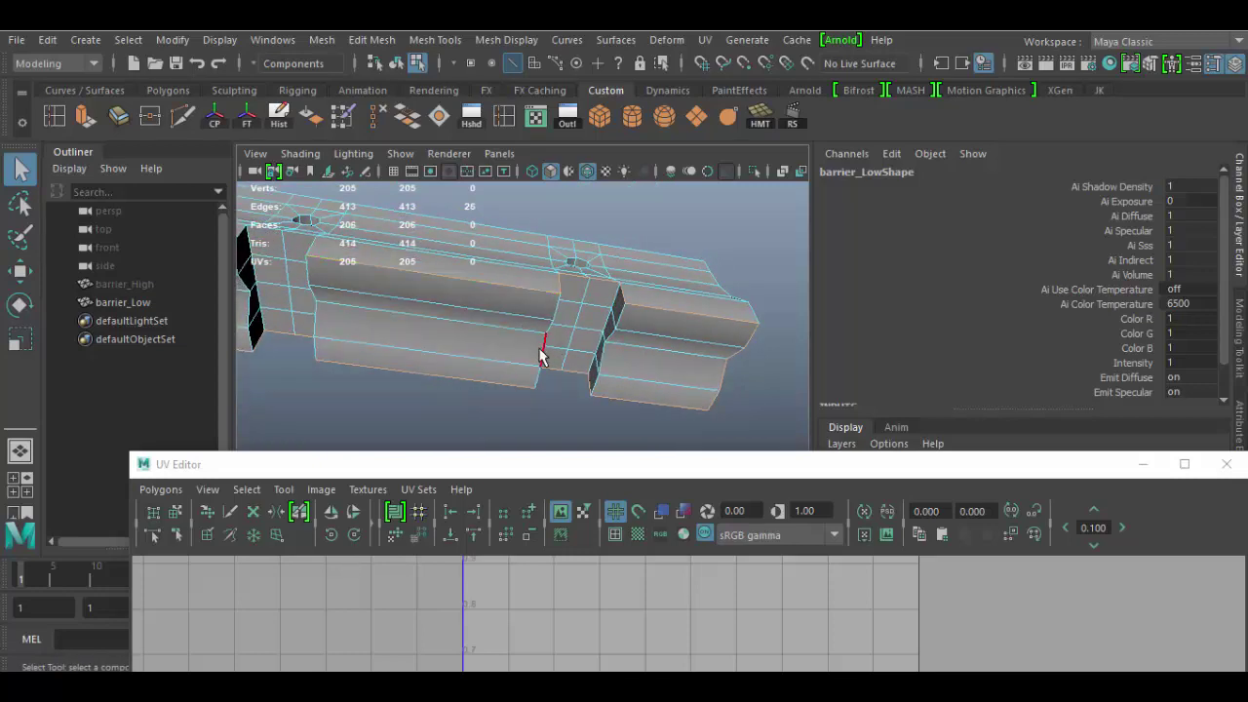
{"action": "left_click", "coordinate": [543, 348], "text": "shift"}
{"action": "right_click_drag", "start_coordinate": [543, 348], "coordinate": [743, 460], "text": "alt"}
{"action": "middle_click_drag", "start_coordinate": [743, 460], "coordinate": [751, 460], "text": "alt"}
{"action": "left_click_drag", "start_coordinate": [669, 384], "coordinate": [634, 391], "text": "alt"}
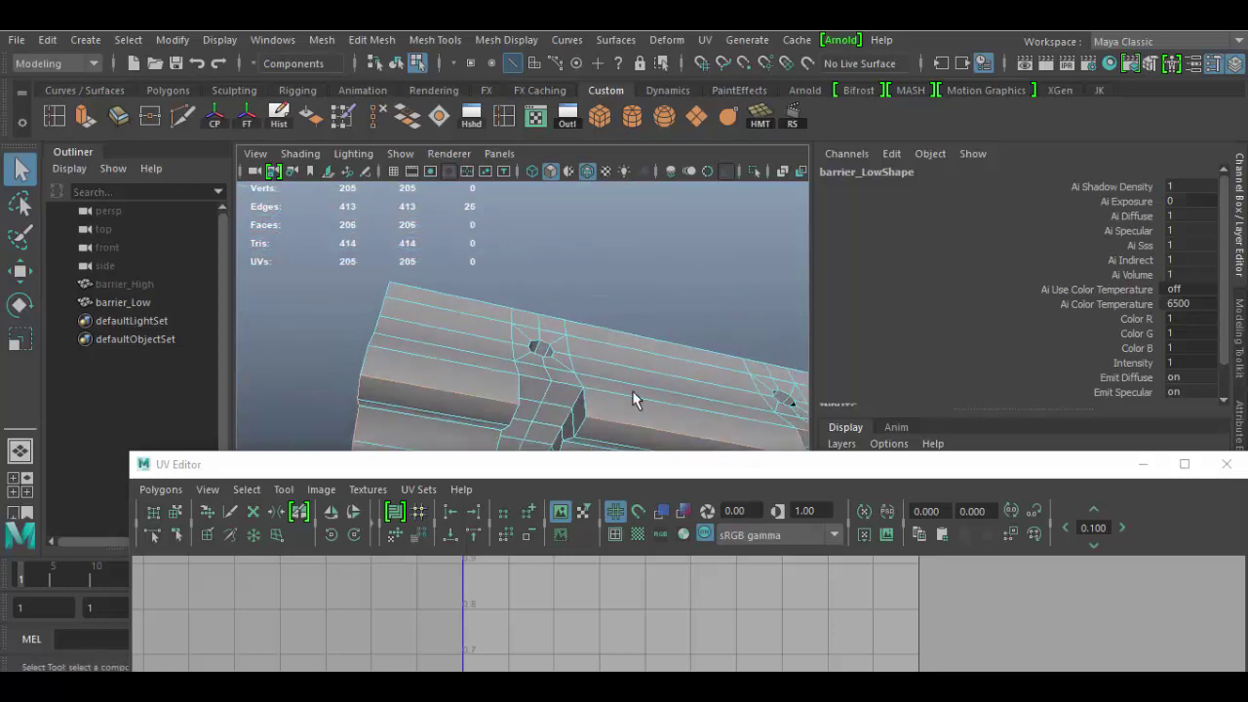
{"action": "left_click", "coordinate": [590, 400], "text": "shift"}
{"action": "left_click", "coordinate": [572, 380], "text": "shift"}
{"action": "left_click_drag", "start_coordinate": [751, 400], "coordinate": [449, 415], "text": "alt"}
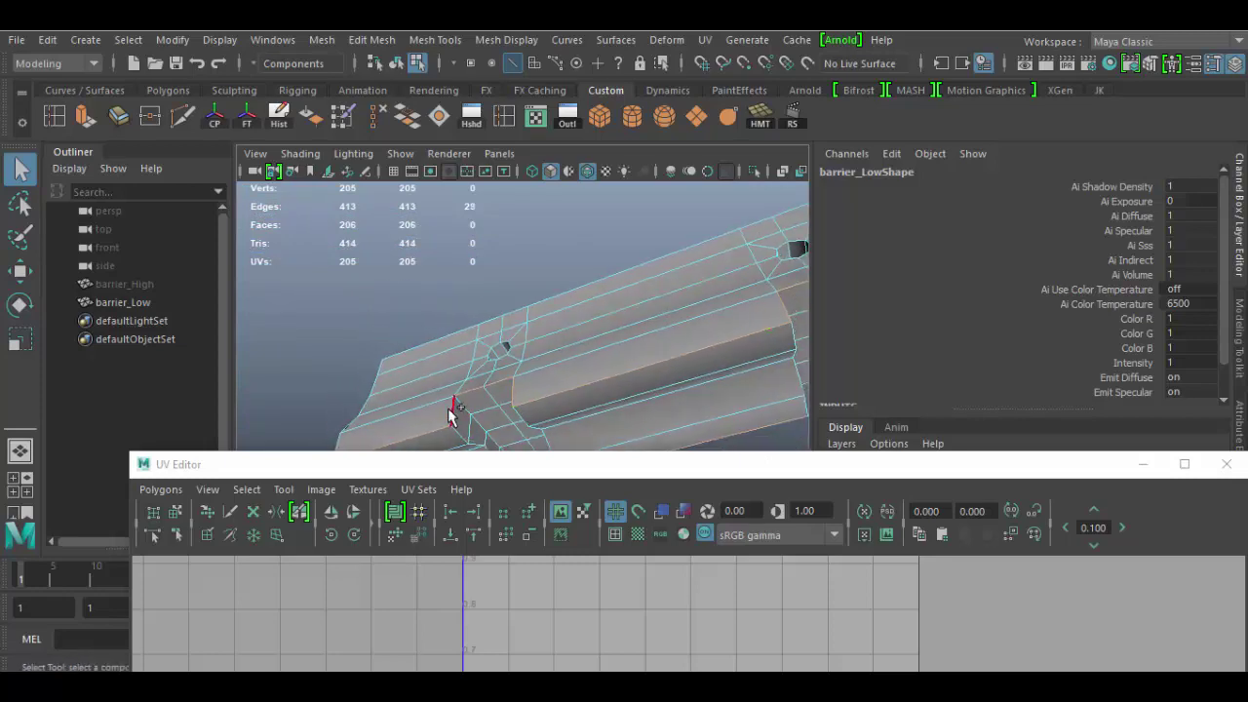
{"action": "left_click_drag", "start_coordinate": [586, 409], "coordinate": [541, 265], "text": "alt"}
{"action": "middle_click_drag", "start_coordinate": [541, 265], "coordinate": [493, 349], "text": "alt"}
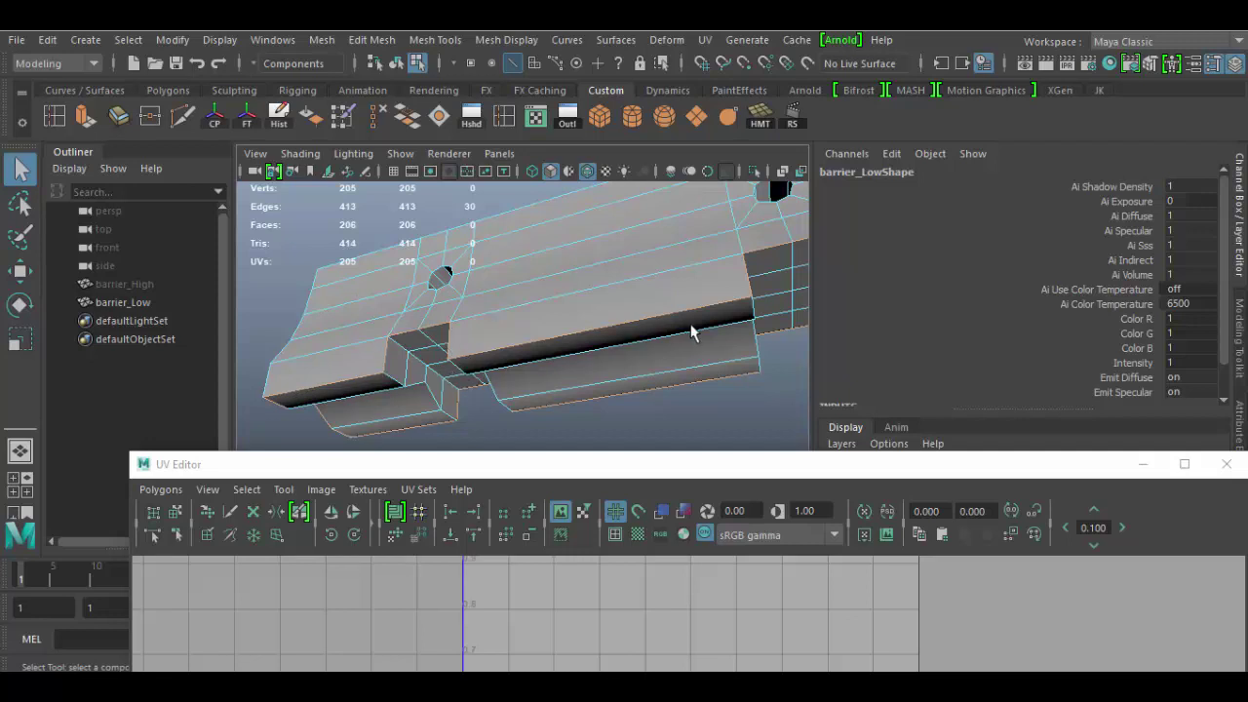
Cut the UVs along the selected underside border edges in the UV Editor and activate the Move tool
{"action": "left_click_drag", "start_coordinate": [746, 376], "coordinate": [609, 121], "text": "alt"}
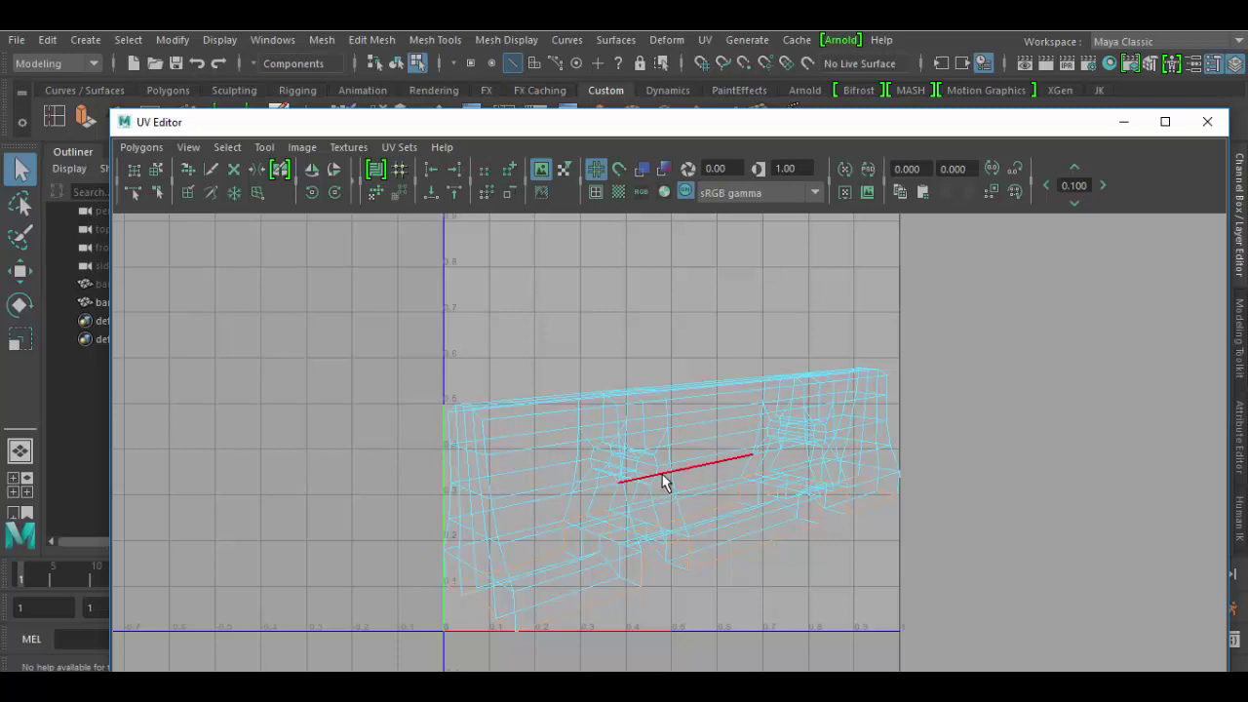
{"action": "right_click_drag", "start_coordinate": [662, 479], "coordinate": [556, 477], "text": "shift"}
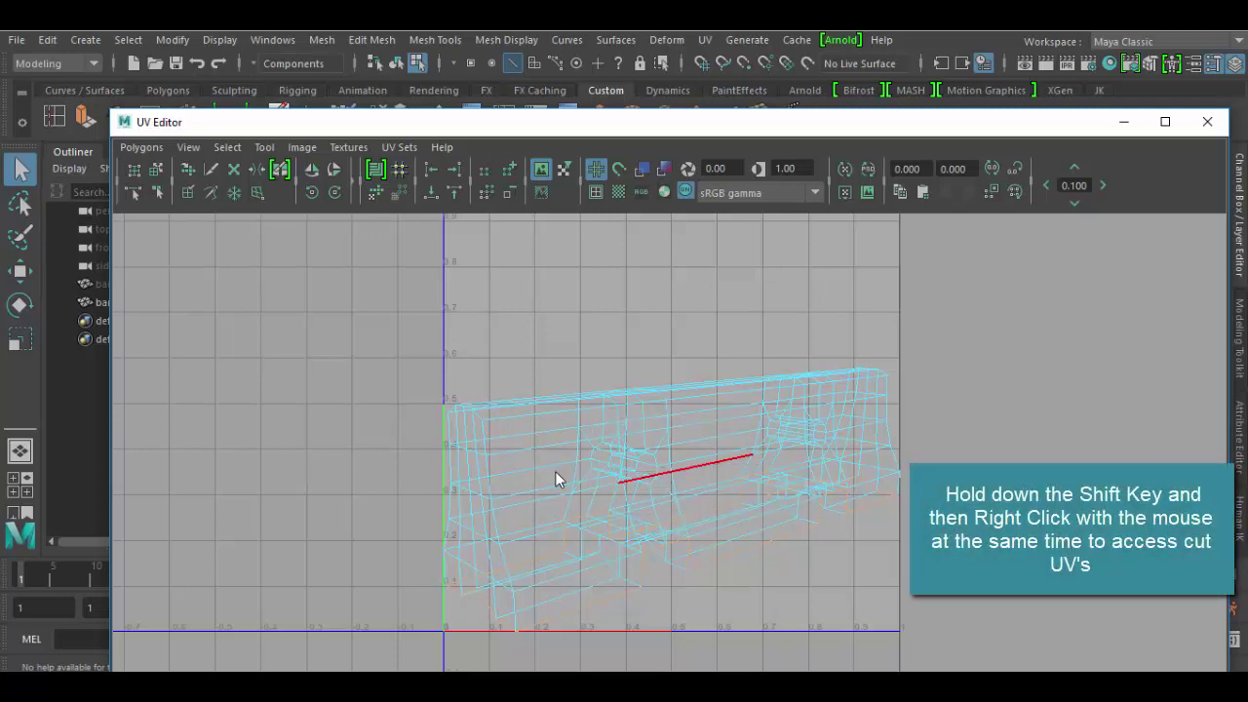
{"action": "key", "text": "w"}
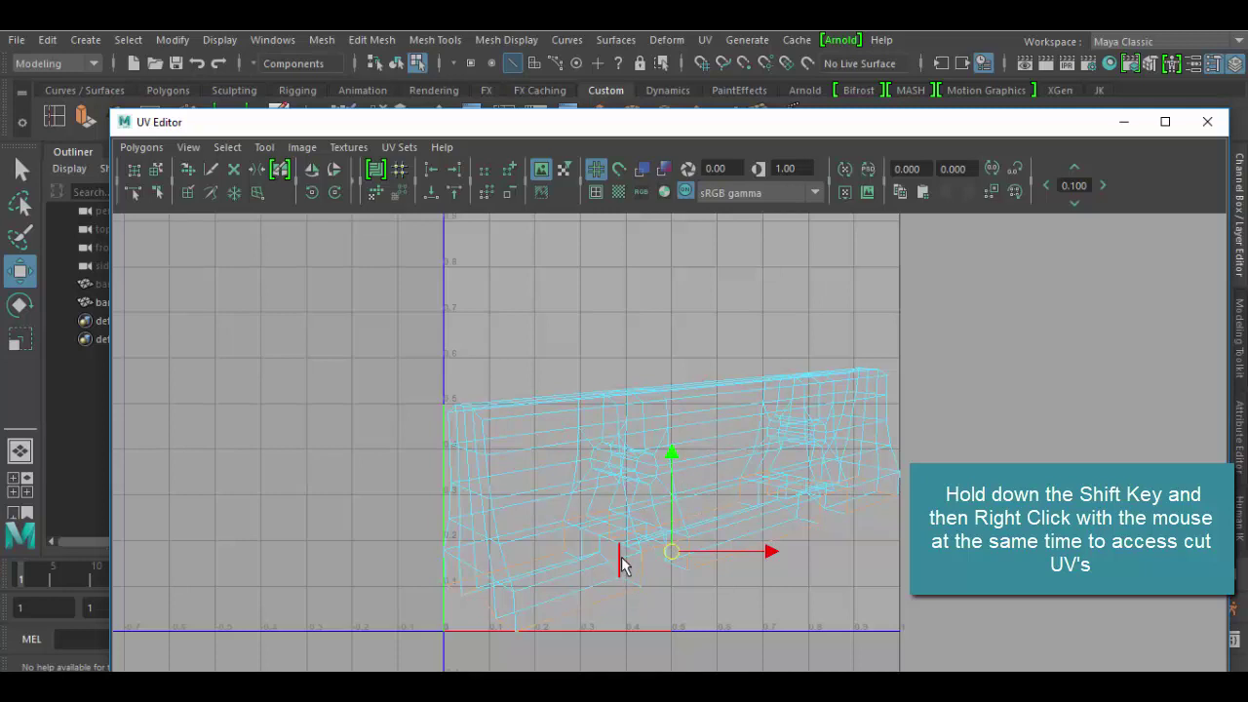
Select the barrier body's UV shell and move it up off the underside shell, and shift the underside shell slightly down
{"action": "right_click", "coordinate": [613, 439]}
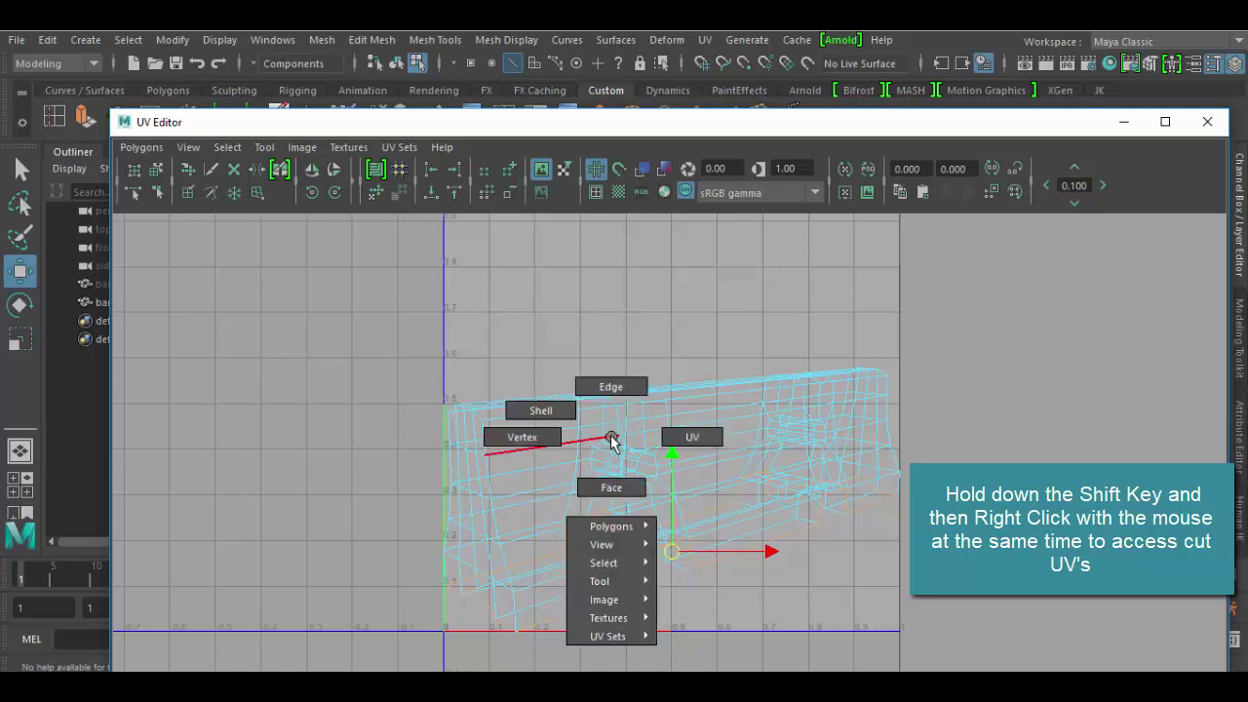
{"action": "right_click_drag", "start_coordinate": [612, 440], "coordinate": [683, 441]}
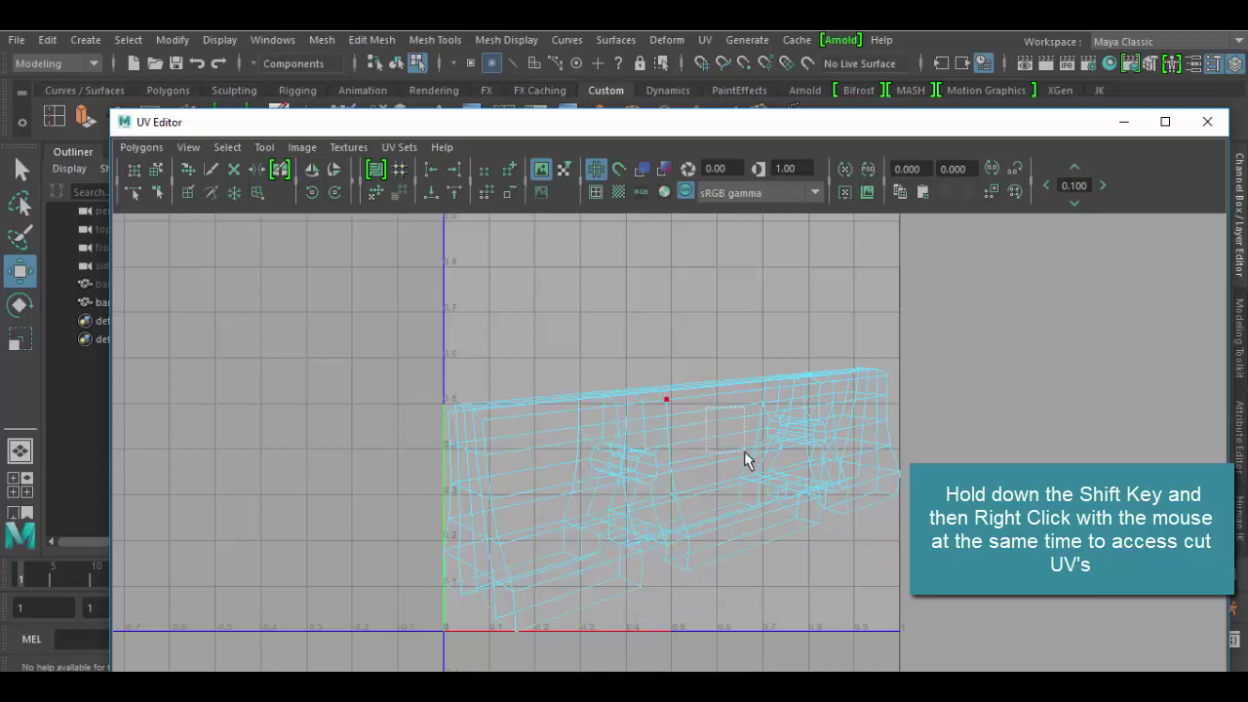
{"action": "left_click", "coordinate": [683, 432]}
{"action": "right_click", "coordinate": [681, 433]}
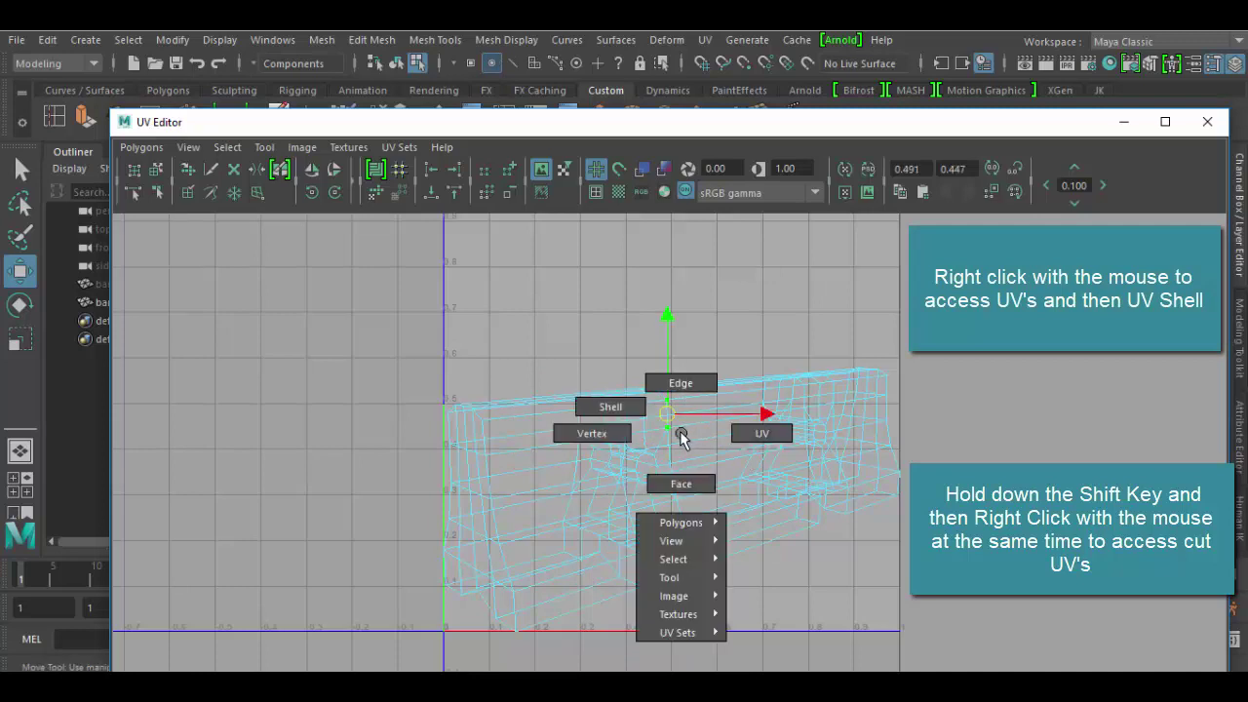
{"action": "right_click_drag", "start_coordinate": [680, 431], "coordinate": [629, 422]}
{"action": "key", "text": "w"}
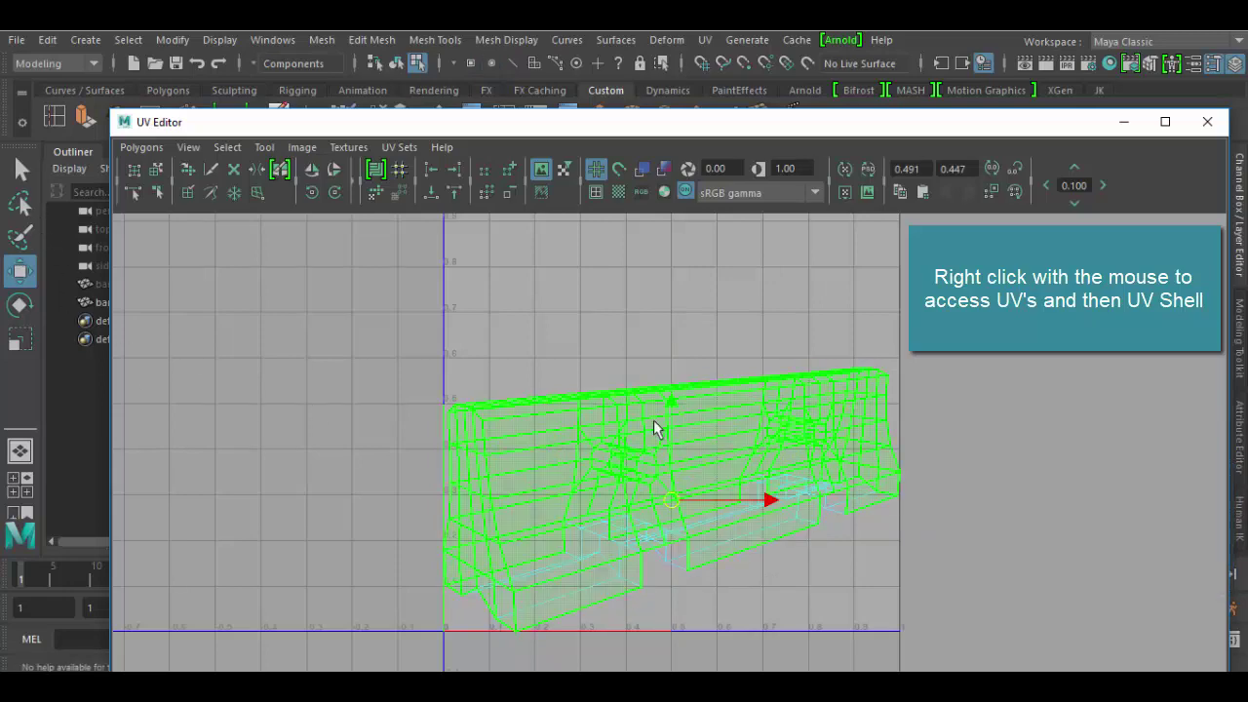
{"action": "left_click_drag", "start_coordinate": [675, 391], "coordinate": [689, 299]}
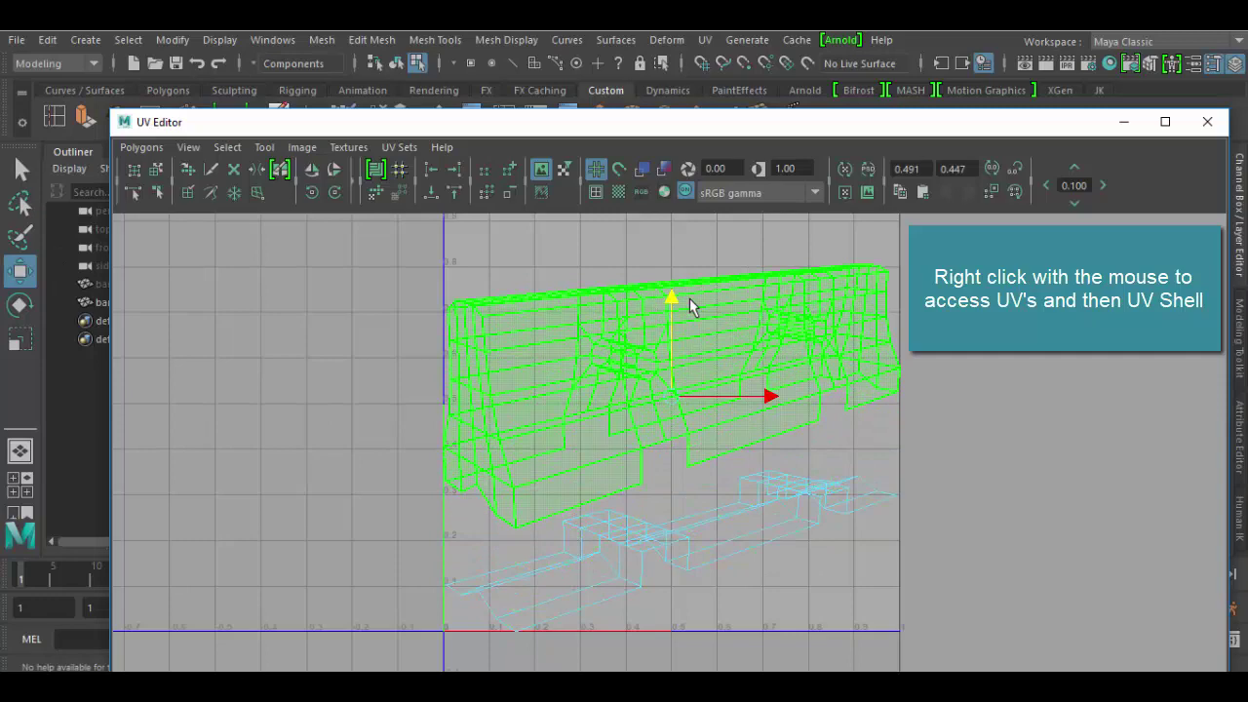
{"action": "left_click", "coordinate": [734, 551]}
{"action": "left_click_drag", "start_coordinate": [673, 455], "coordinate": [671, 473]}
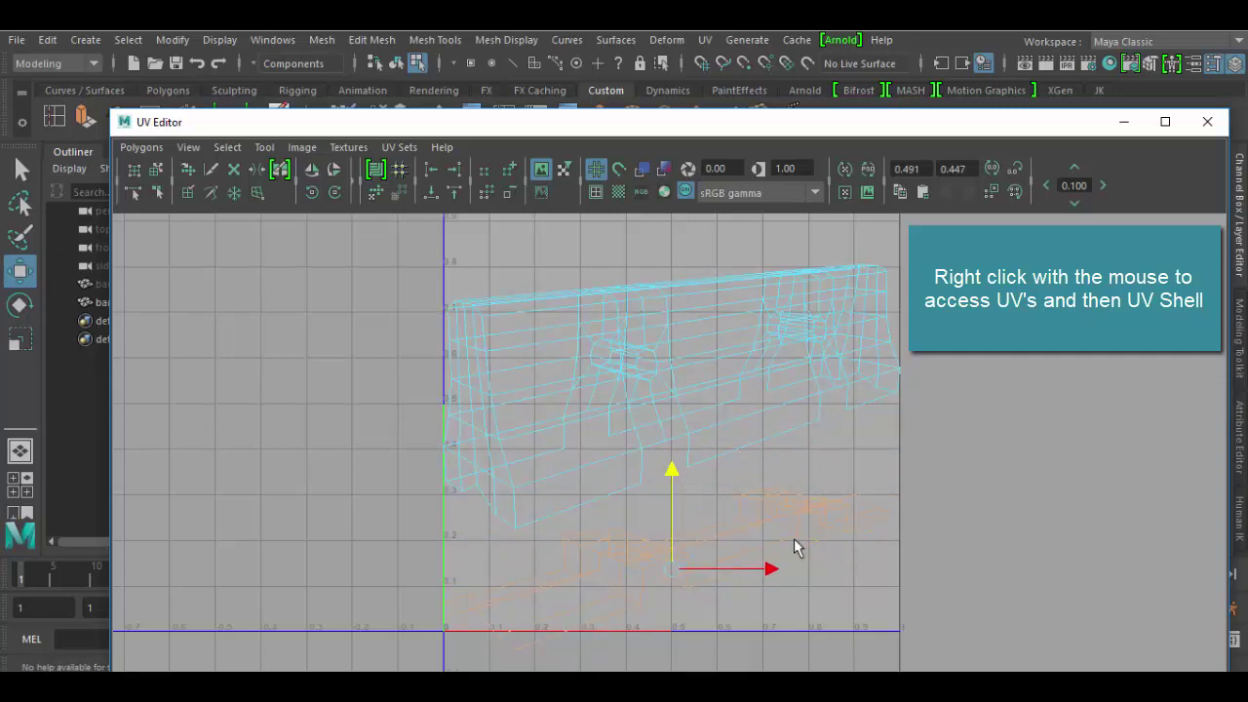
{"action": "left_click", "coordinate": [655, 370]}
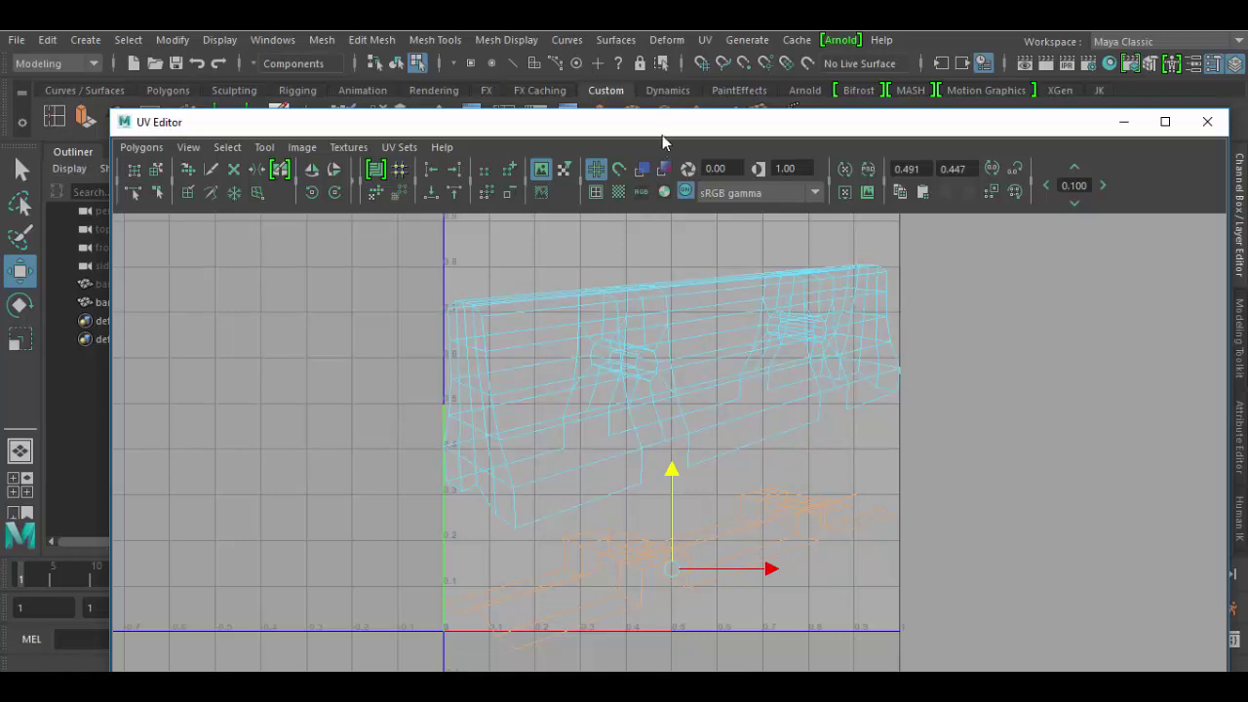
Select the border edges around one end face of the barrier: both vertical side outlines and the top outline
{"action": "left_click_drag", "start_coordinate": [663, 135], "coordinate": [715, 647]}
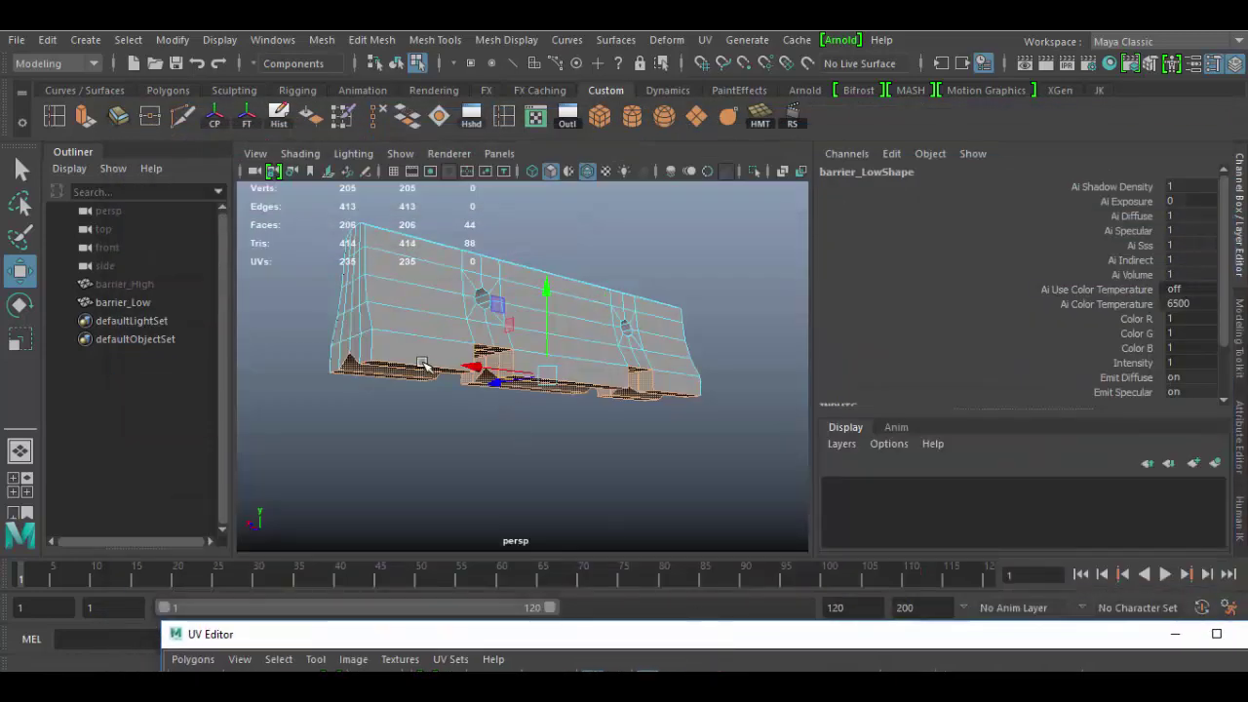
{"action": "left_click_drag", "start_coordinate": [412, 364], "coordinate": [470, 390], "text": "alt"}
{"action": "right_click_drag", "start_coordinate": [470, 391], "coordinate": [504, 413], "text": "alt"}
{"action": "middle_click_drag", "start_coordinate": [504, 412], "coordinate": [499, 448], "text": "alt"}
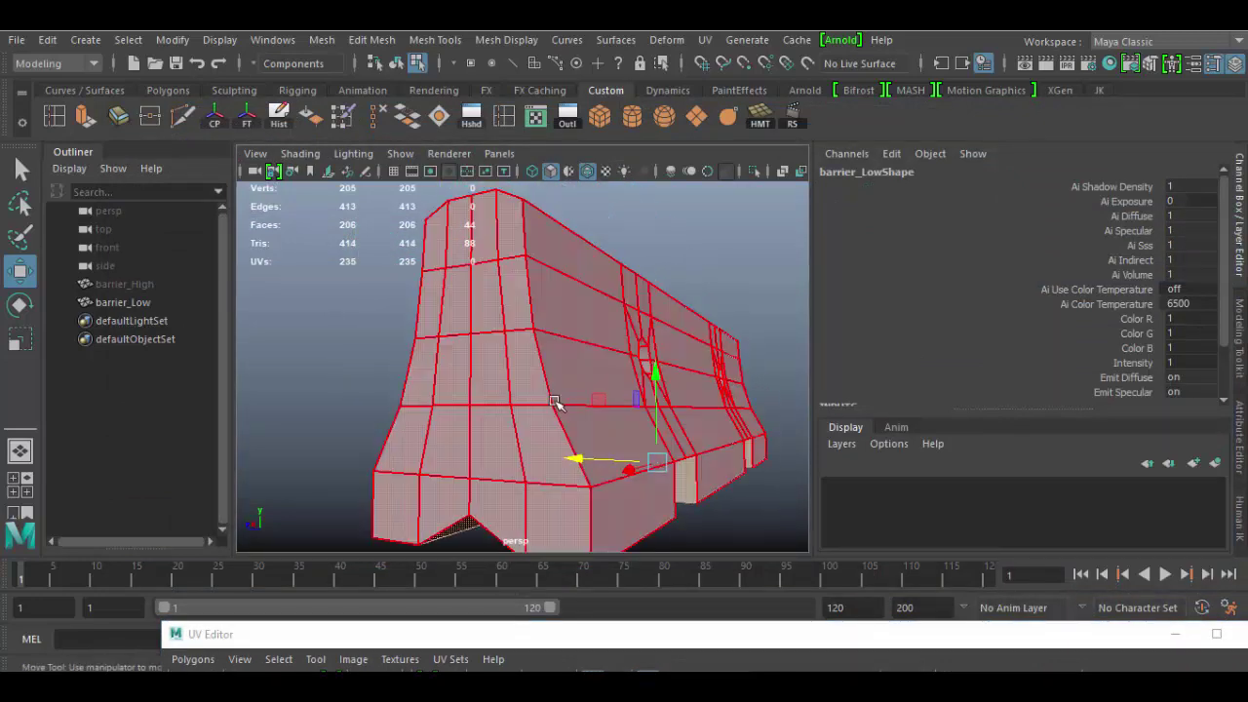
{"action": "right_click", "coordinate": [549, 376]}
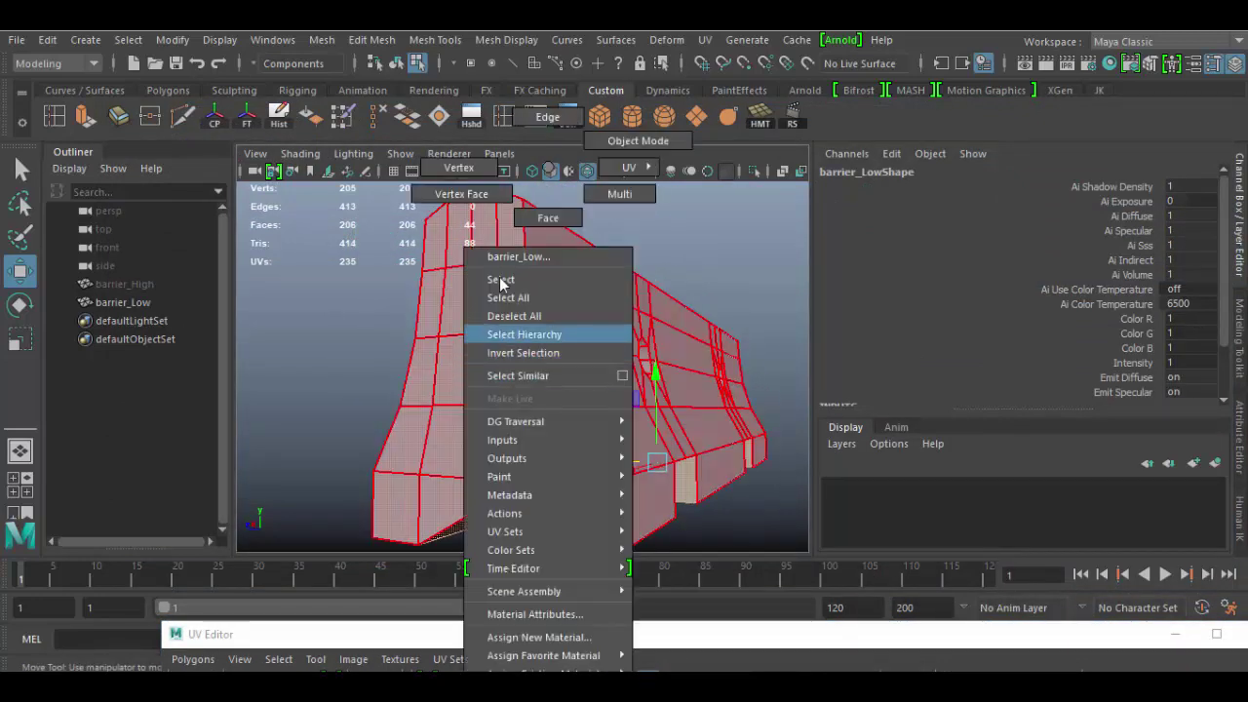
{"action": "left_click", "coordinate": [547, 117]}
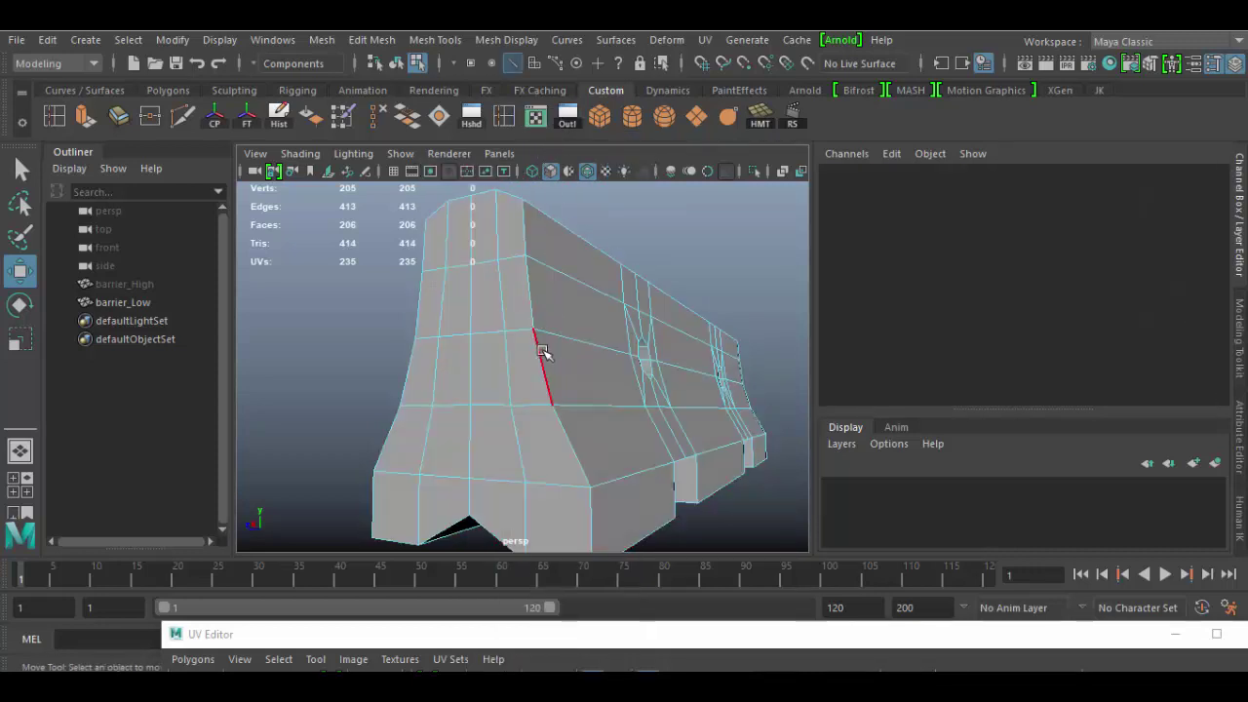
{"action": "left_click", "coordinate": [544, 351]}
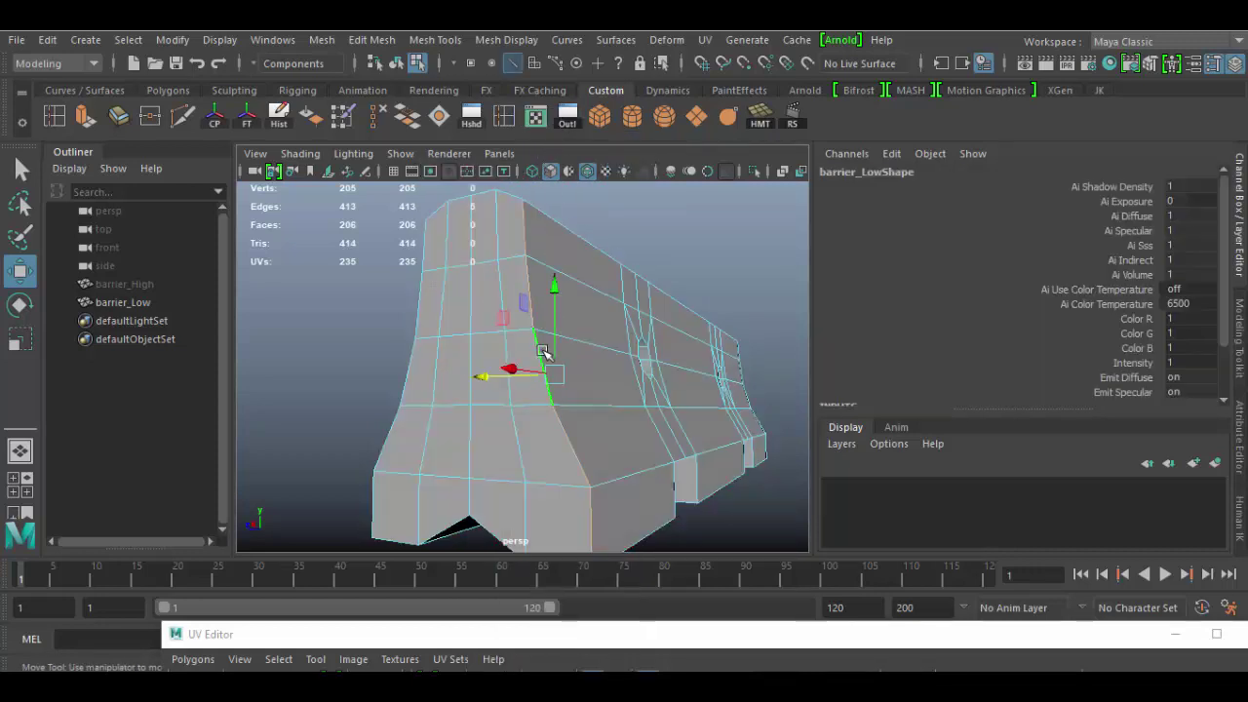
{"action": "double_click", "coordinate": [510, 196], "text": "shift"}
{"action": "double_click", "coordinate": [429, 310]}
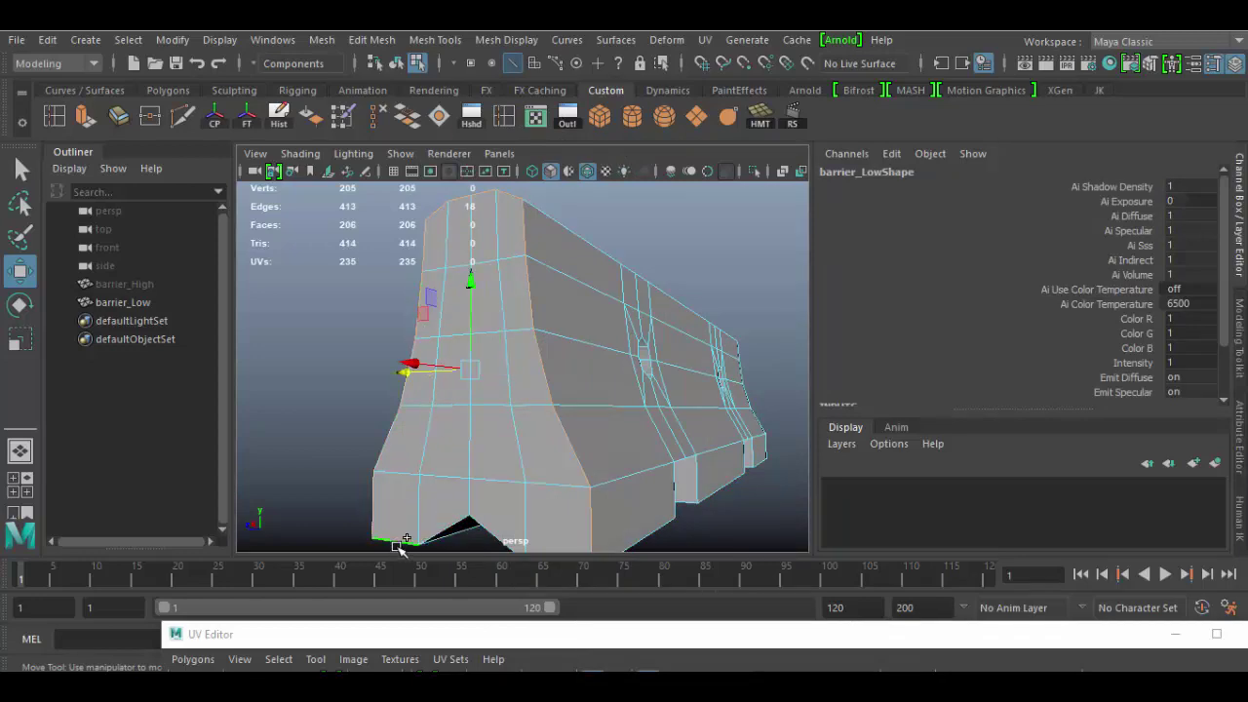
Add the side and top border edges of the barrier's opposite end face to the edge selection
{"action": "left_click_drag", "start_coordinate": [498, 484], "coordinate": [614, 482], "text": "alt"}
{"action": "double_click", "coordinate": [516, 326], "text": "shift"}
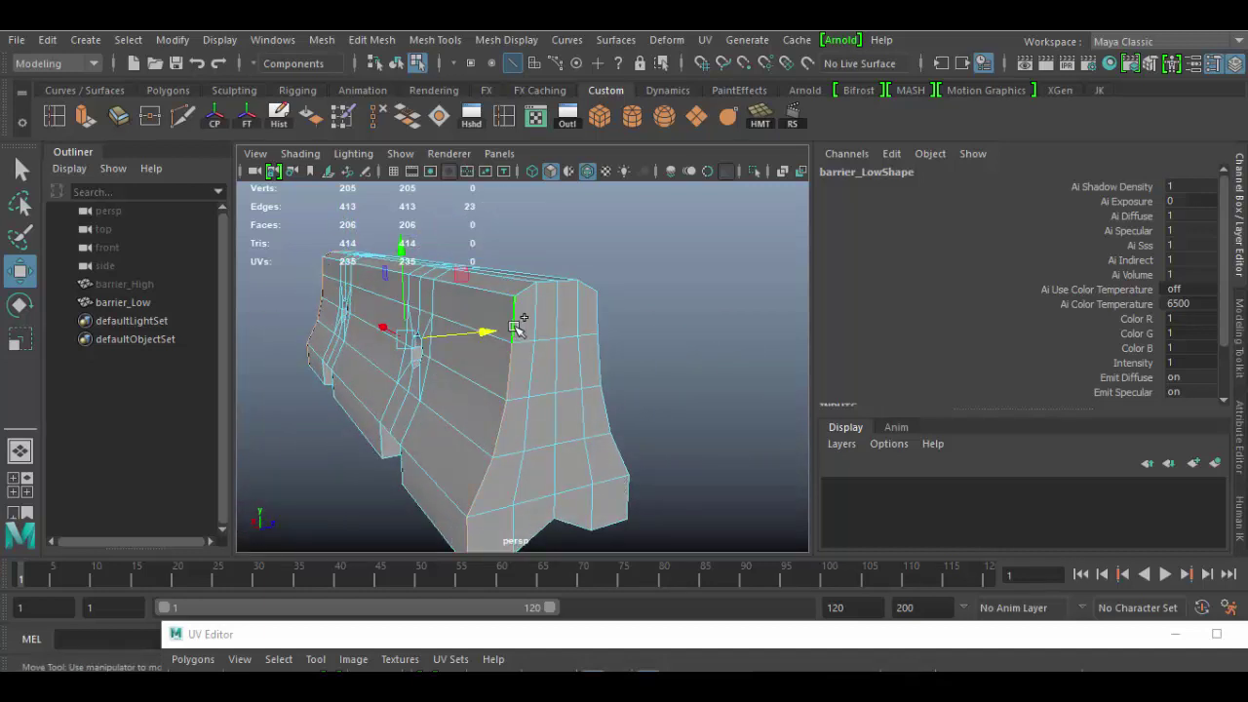
{"action": "double_click", "coordinate": [533, 283], "text": "shift"}
{"action": "left_click_drag", "start_coordinate": [636, 526], "coordinate": [689, 491], "text": "alt"}
Cut the UVs along the selected outlines of both end faces in the UV Editor
{"action": "left_click_drag", "start_coordinate": [722, 627], "coordinate": [675, 115]}
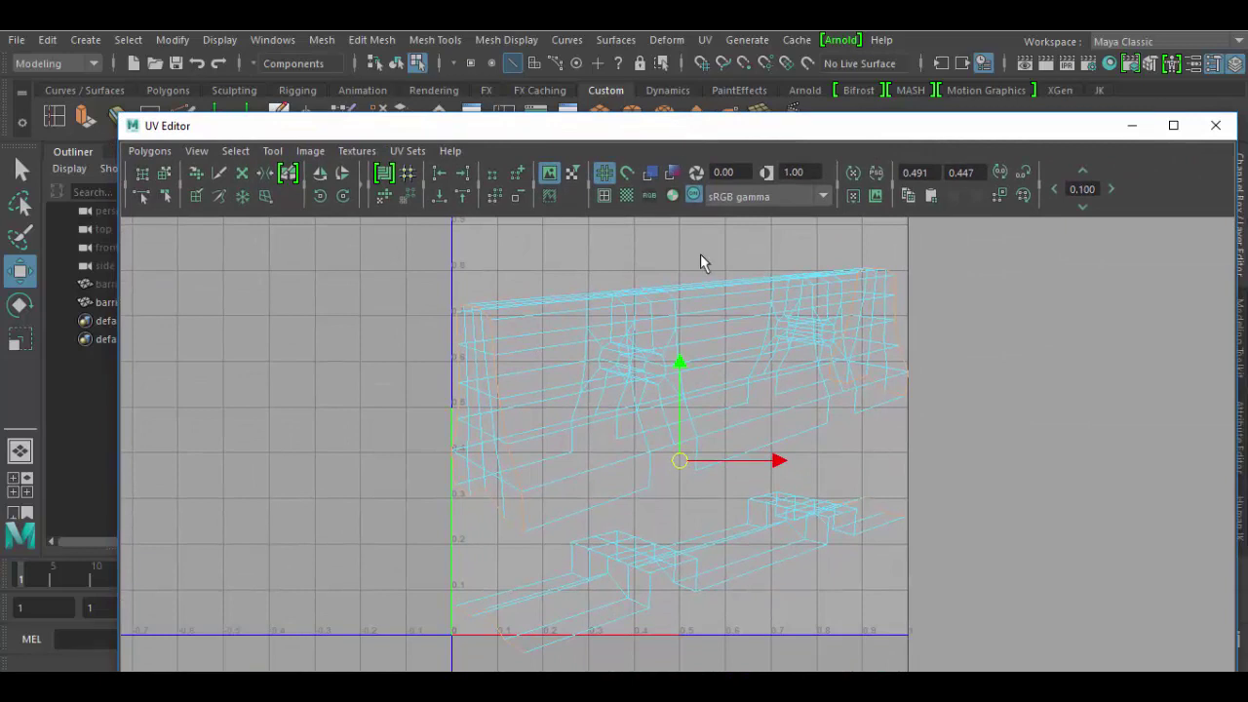
{"action": "right_click", "coordinate": [709, 411], "text": "shift"}
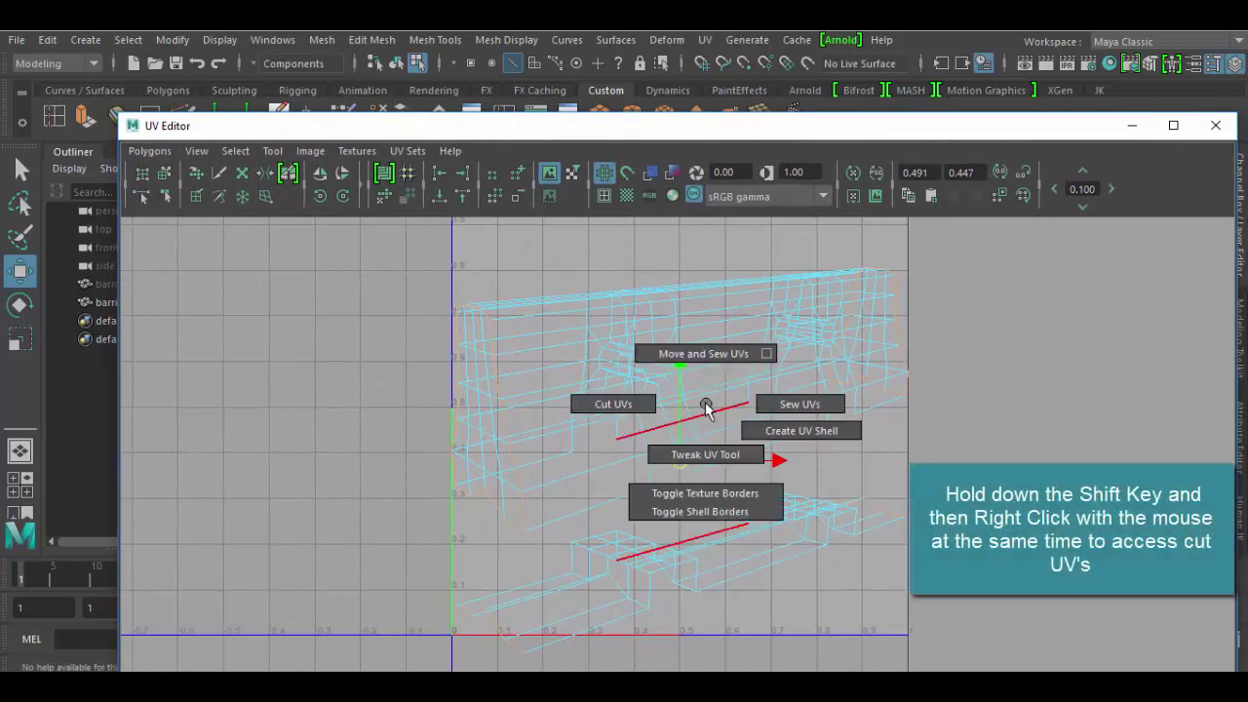
{"action": "right_click_drag", "start_coordinate": [687, 411], "coordinate": [597, 413], "text": "shift"}
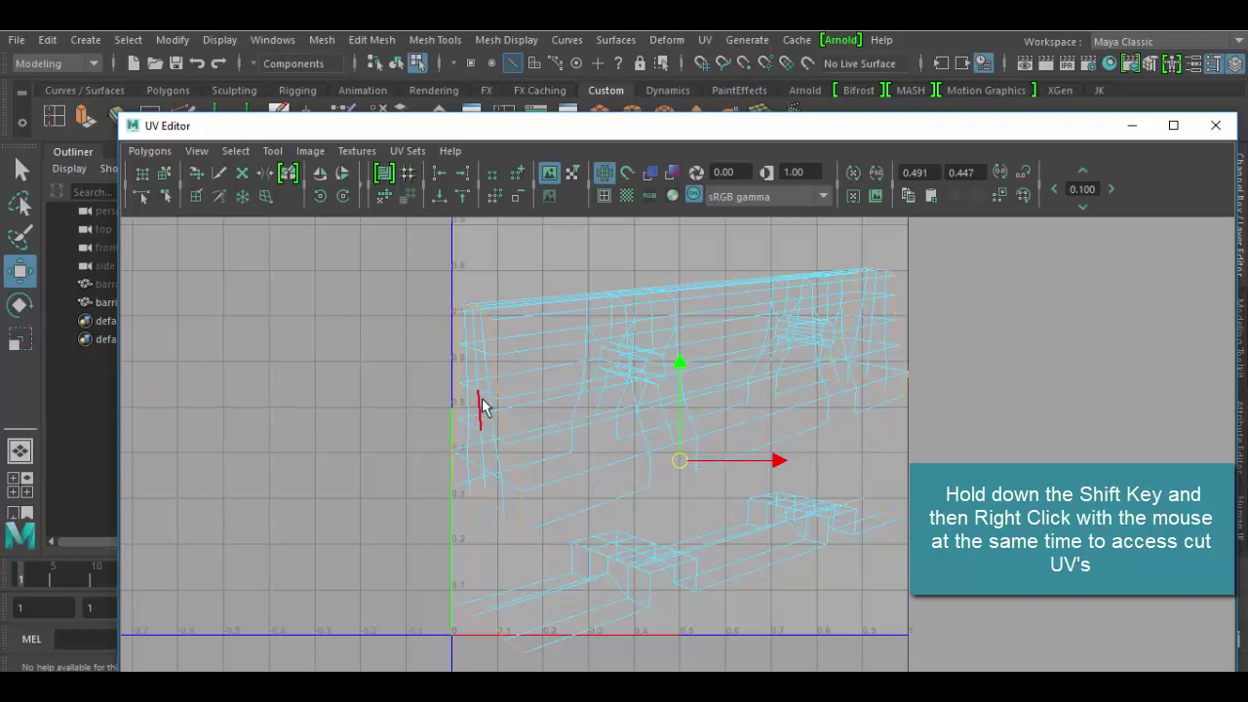
Move the two end-face UV shells outside the 0–1 UV square, one on each side, and select the remaining body shell
{"action": "right_click_drag", "start_coordinate": [529, 390], "coordinate": [605, 394]}
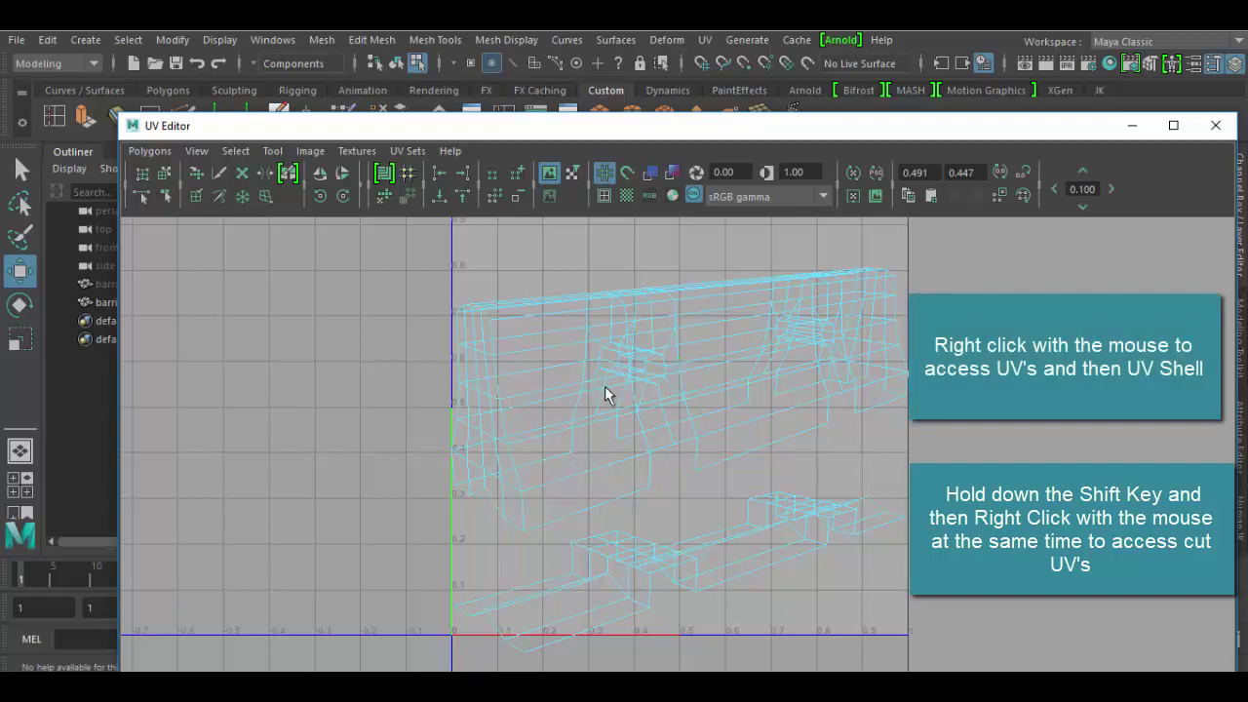
{"action": "left_click", "coordinate": [481, 391]}
{"action": "right_click_drag", "start_coordinate": [487, 402], "coordinate": [434, 380]}
{"action": "left_click", "coordinate": [481, 441]}
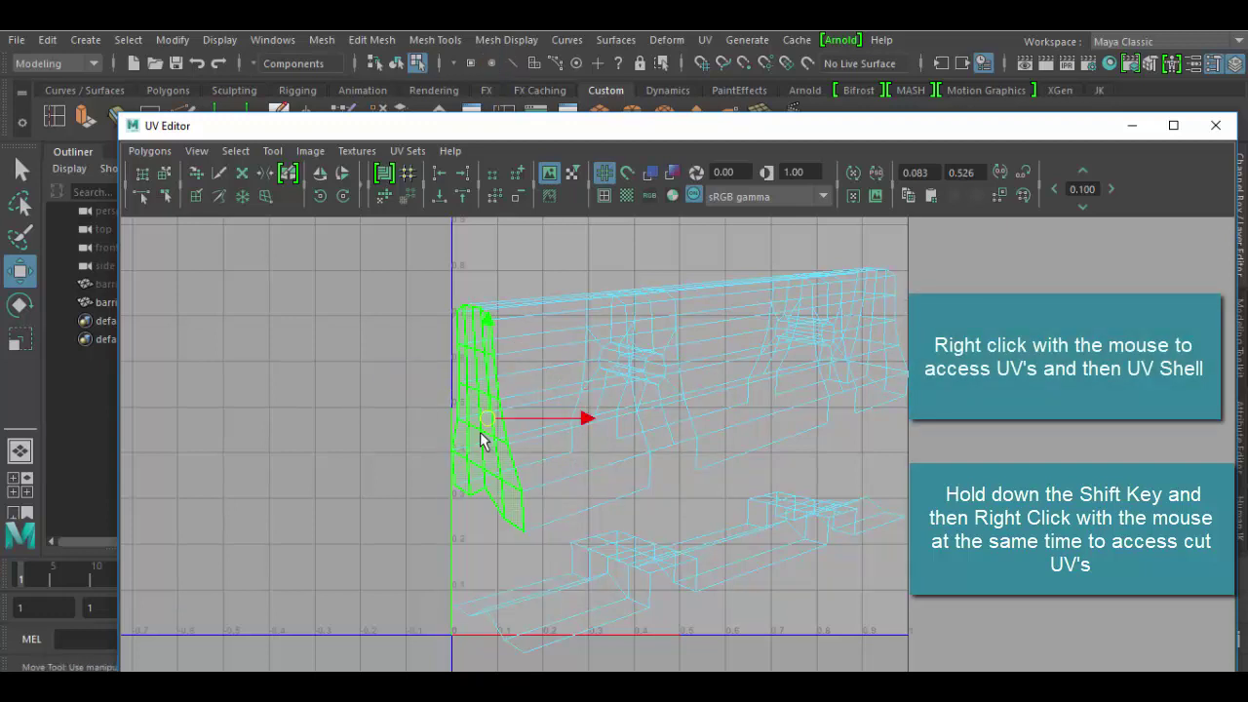
{"action": "left_click_drag", "start_coordinate": [480, 422], "coordinate": [252, 414]}
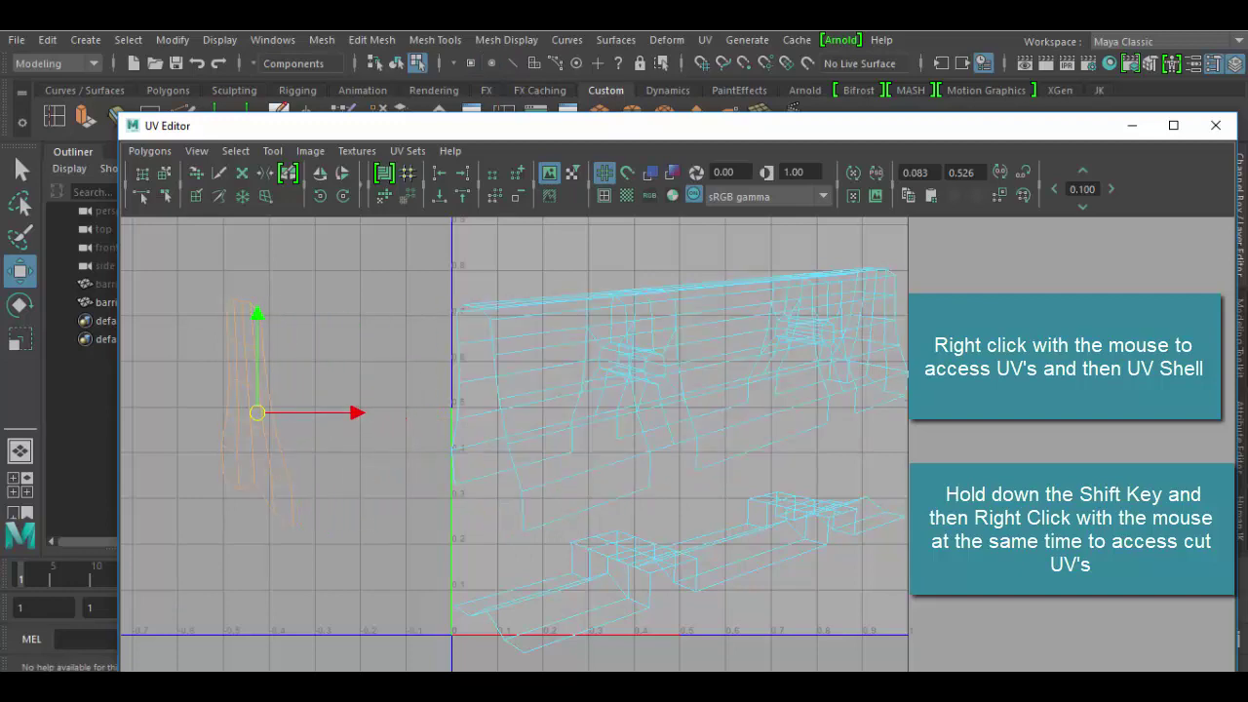
{"action": "left_click", "coordinate": [846, 371]}
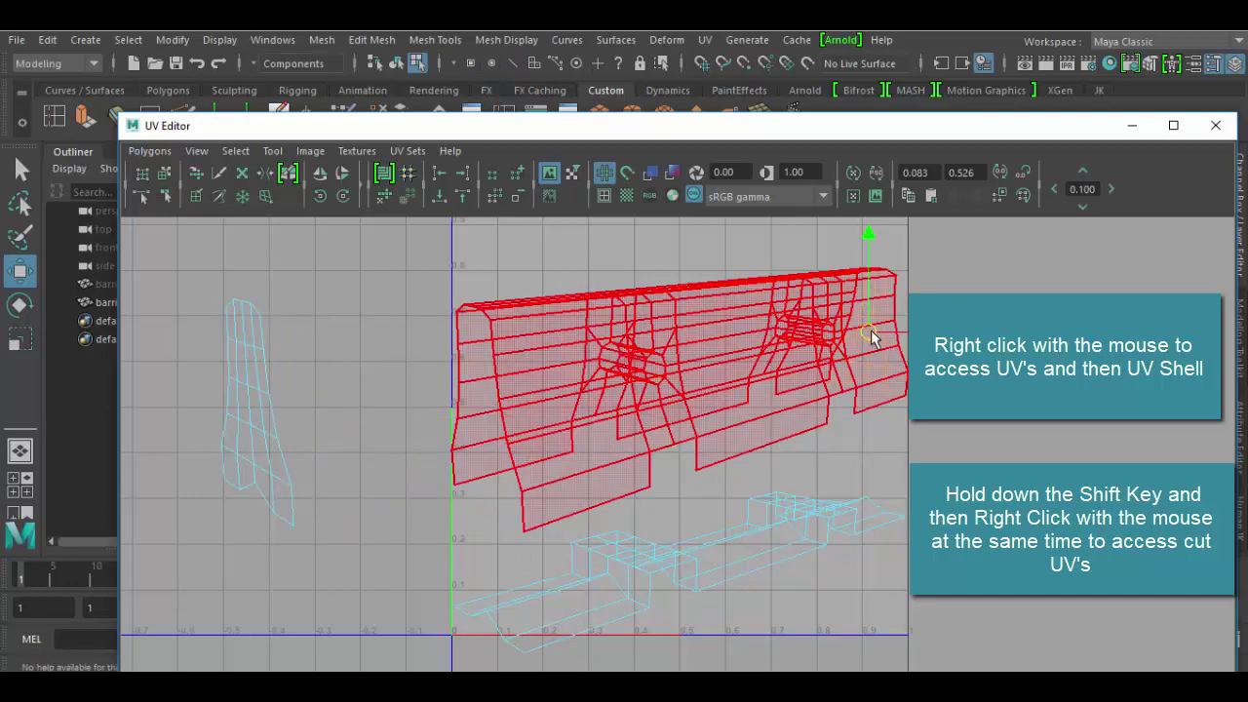
{"action": "left_click", "coordinate": [806, 394]}
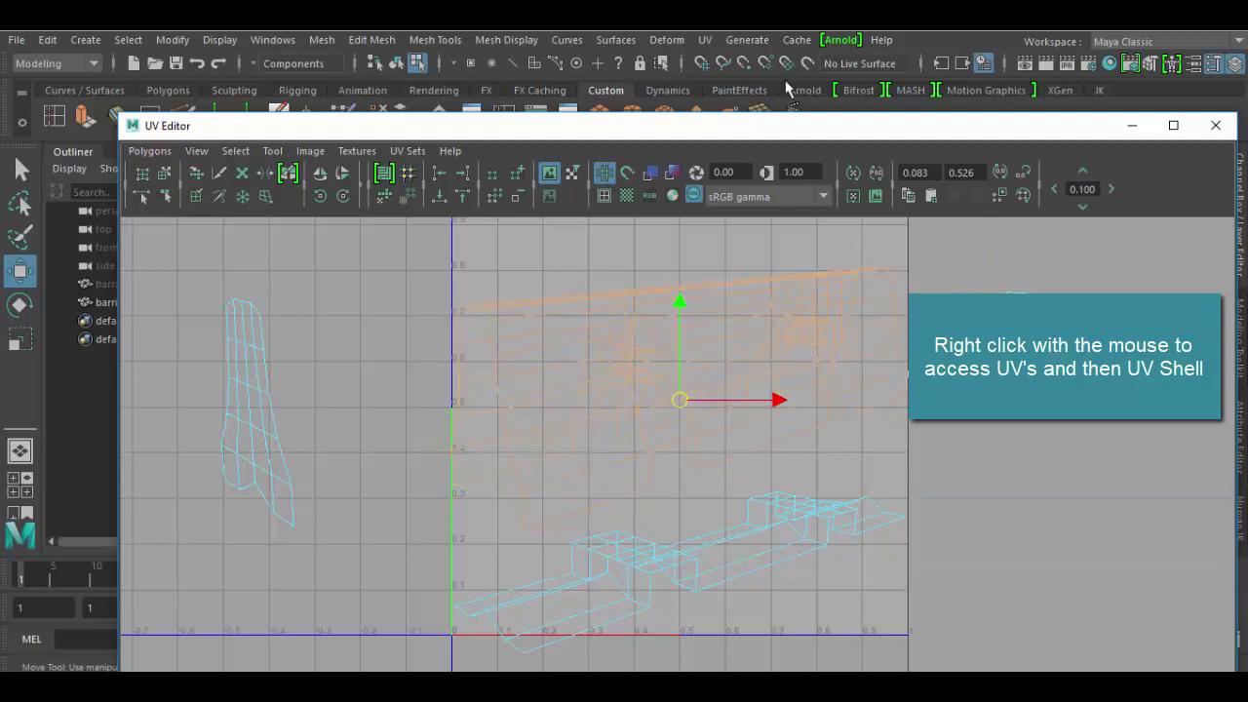
Return to the 3D view and select the edge loop around the first through-hole's rim on one side of the barrier
{"action": "left_click_drag", "start_coordinate": [779, 143], "coordinate": [869, 544]}
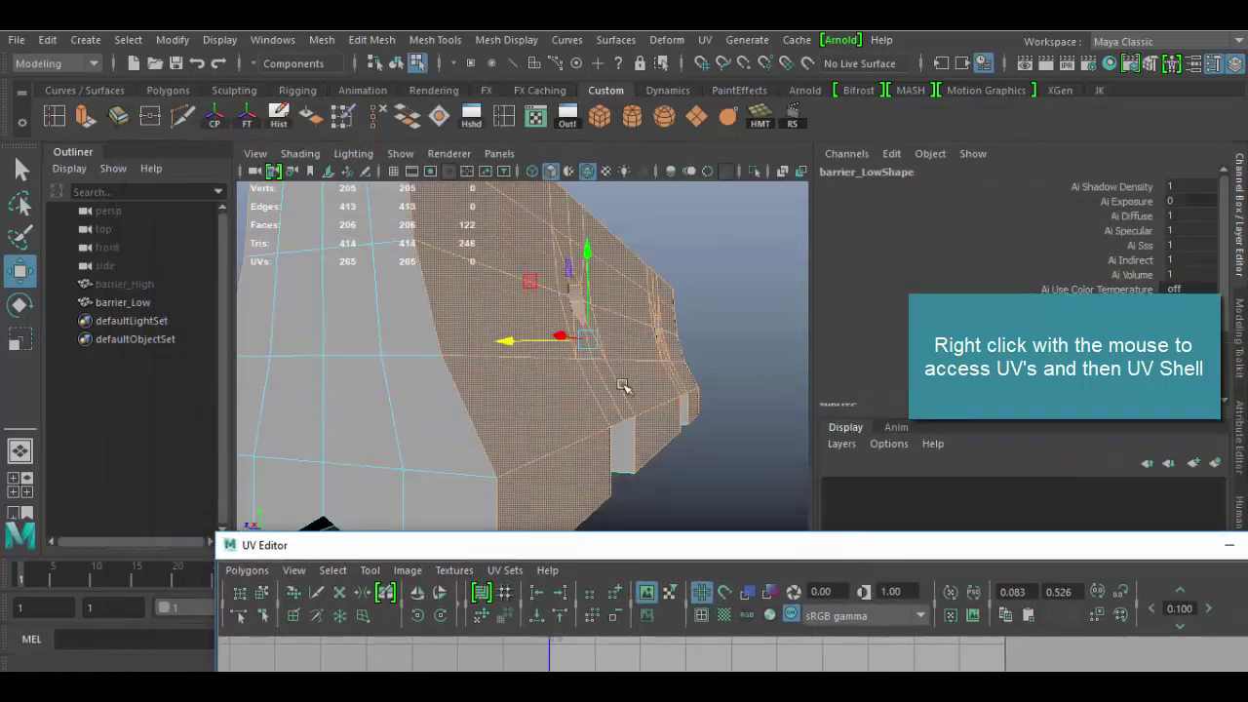
{"action": "left_click_drag", "start_coordinate": [571, 336], "coordinate": [481, 323], "text": "alt"}
{"action": "middle_click_drag", "start_coordinate": [523, 326], "coordinate": [649, 340], "text": "alt"}
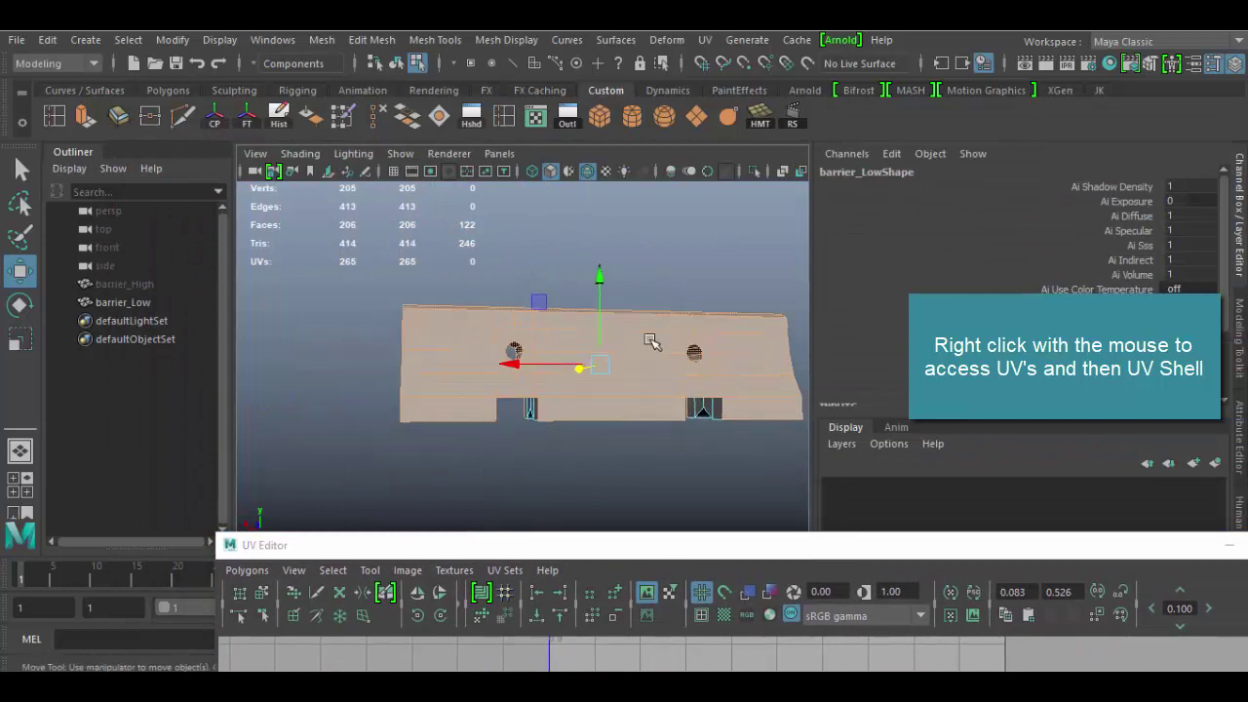
{"action": "right_click_drag", "start_coordinate": [605, 380], "coordinate": [648, 478], "text": "alt"}
{"action": "left_click_drag", "start_coordinate": [545, 412], "coordinate": [540, 301], "text": "alt"}
{"action": "right_click_drag", "start_coordinate": [537, 298], "coordinate": [476, 156]}
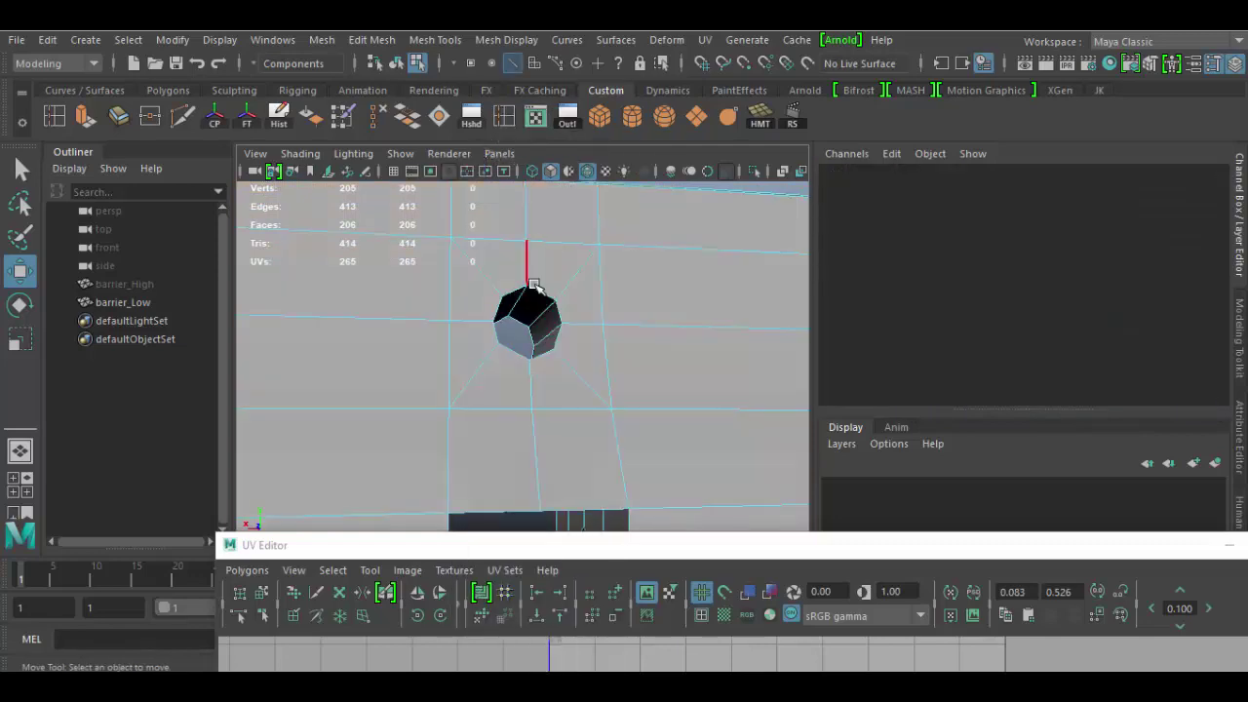
{"action": "left_click", "coordinate": [540, 293]}
{"action": "double_click", "coordinate": [539, 291]}
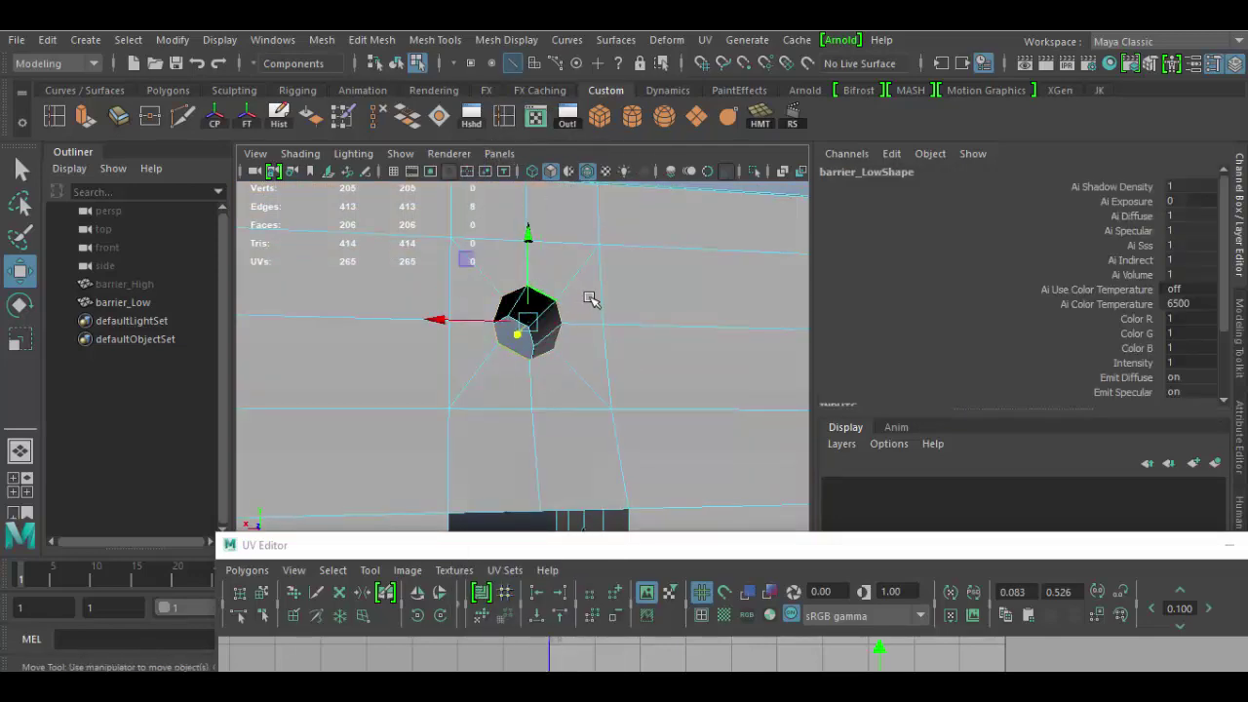
Add the same hole's rim edge loop on the opposite side of the barrier to the selection
{"action": "left_click_drag", "start_coordinate": [510, 374], "coordinate": [774, 371], "text": "alt"}
{"action": "scroll", "coordinate": [747, 412], "scroll_direction": "up", "scroll_amount": 3}
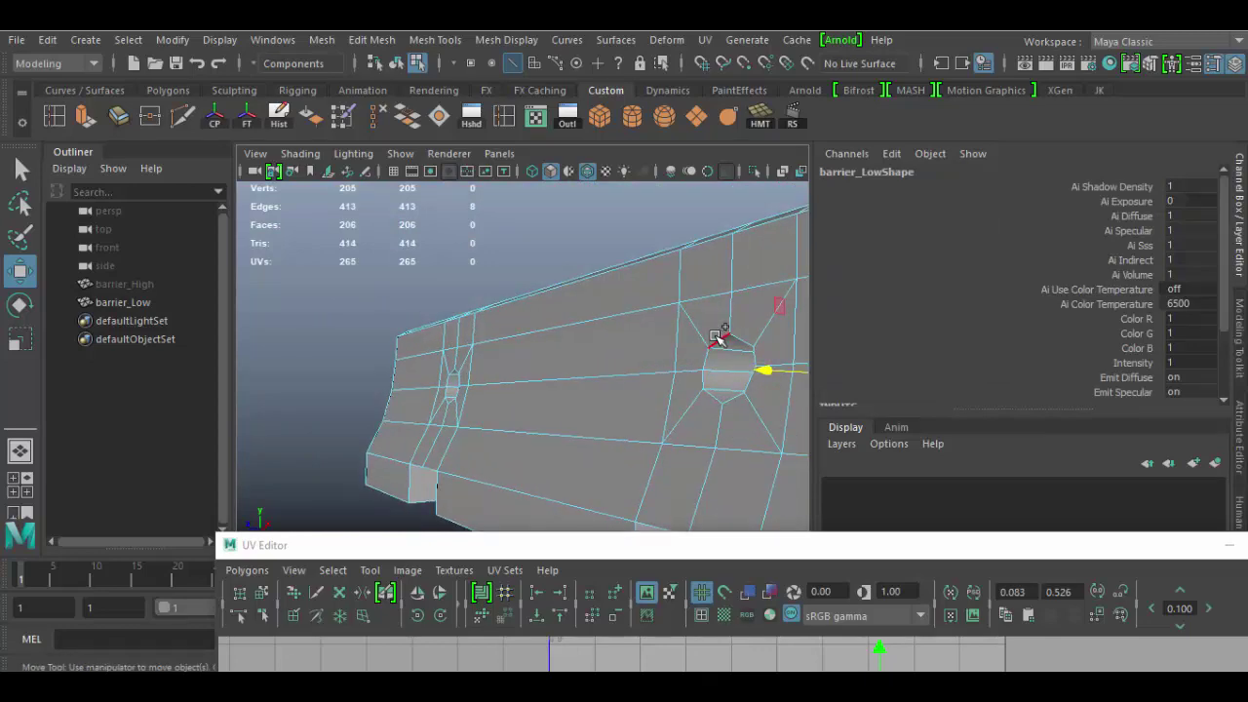
{"action": "double_click", "coordinate": [714, 333], "text": "shift"}
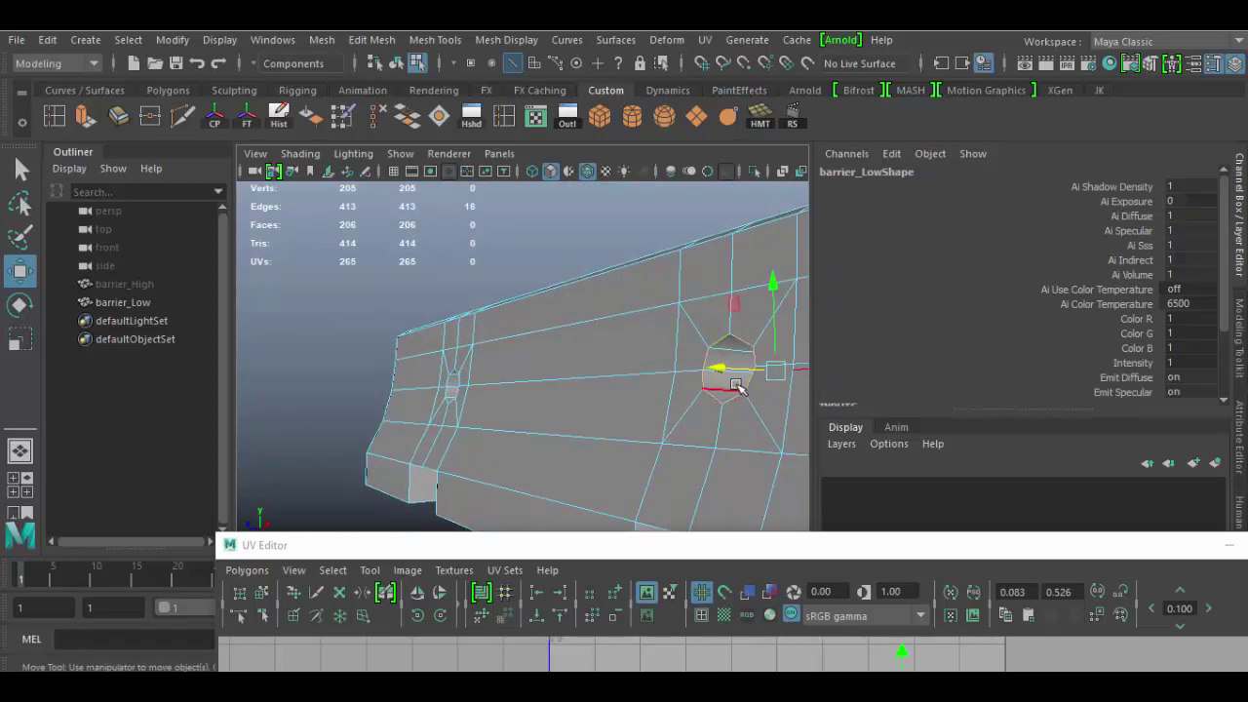
Add one lengthwise edge inside the first through-hole to the selection as the tunnel's seam
{"action": "middle_click_drag", "start_coordinate": [724, 386], "coordinate": [509, 387], "text": "alt"}
{"action": "left_click_drag", "start_coordinate": [510, 387], "coordinate": [655, 379], "text": "alt"}
{"action": "mouse_move", "coordinate": [438, 353]}
{"action": "left_mouse_down", "text": "alt"}
{"action": "mouse_move", "coordinate": [348, 376]}
{"action": "mouse_move", "coordinate": [370, 346]}
{"action": "mouse_move", "coordinate": [400, 447]}
{"action": "mouse_move", "coordinate": [435, 396]}
{"action": "mouse_move", "coordinate": [426, 354]}
{"action": "left_mouse_up", "text": "alt"}
{"action": "middle_click_drag", "start_coordinate": [426, 354], "coordinate": [606, 426], "text": "alt"}
{"action": "left_click_drag", "start_coordinate": [609, 432], "coordinate": [436, 413], "text": "alt"}
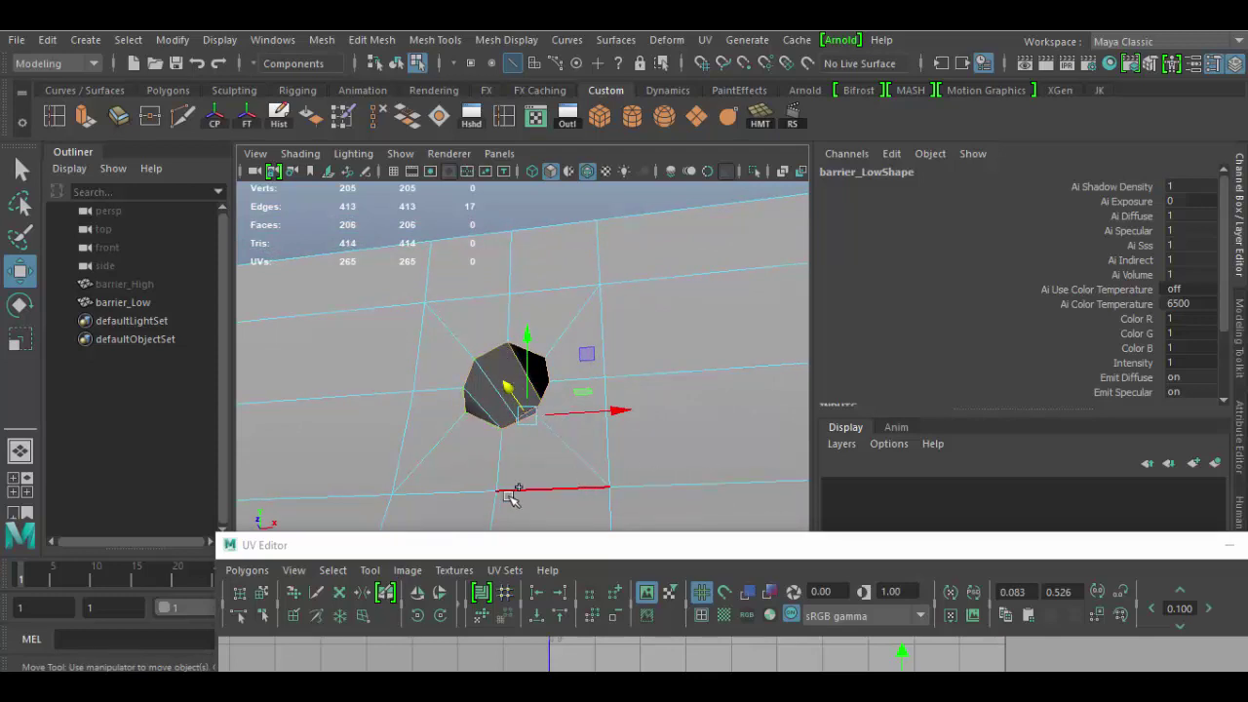
{"action": "mouse_move", "coordinate": [521, 479]}
{"action": "left_mouse_down", "text": "alt"}
{"action": "mouse_move", "coordinate": [524, 490]}
{"action": "mouse_move", "coordinate": [526, 465]}
{"action": "left_mouse_up", "text": "alt"}
Add the second through-hole's rim edge loop on this side of the barrier to the selection
{"action": "middle_click_drag", "start_coordinate": [535, 435], "coordinate": [983, 396], "text": "alt"}
{"action": "right_click_drag", "start_coordinate": [663, 440], "coordinate": [336, 423], "text": "alt"}
{"action": "middle_click_drag", "start_coordinate": [526, 450], "coordinate": [750, 448], "text": "alt"}
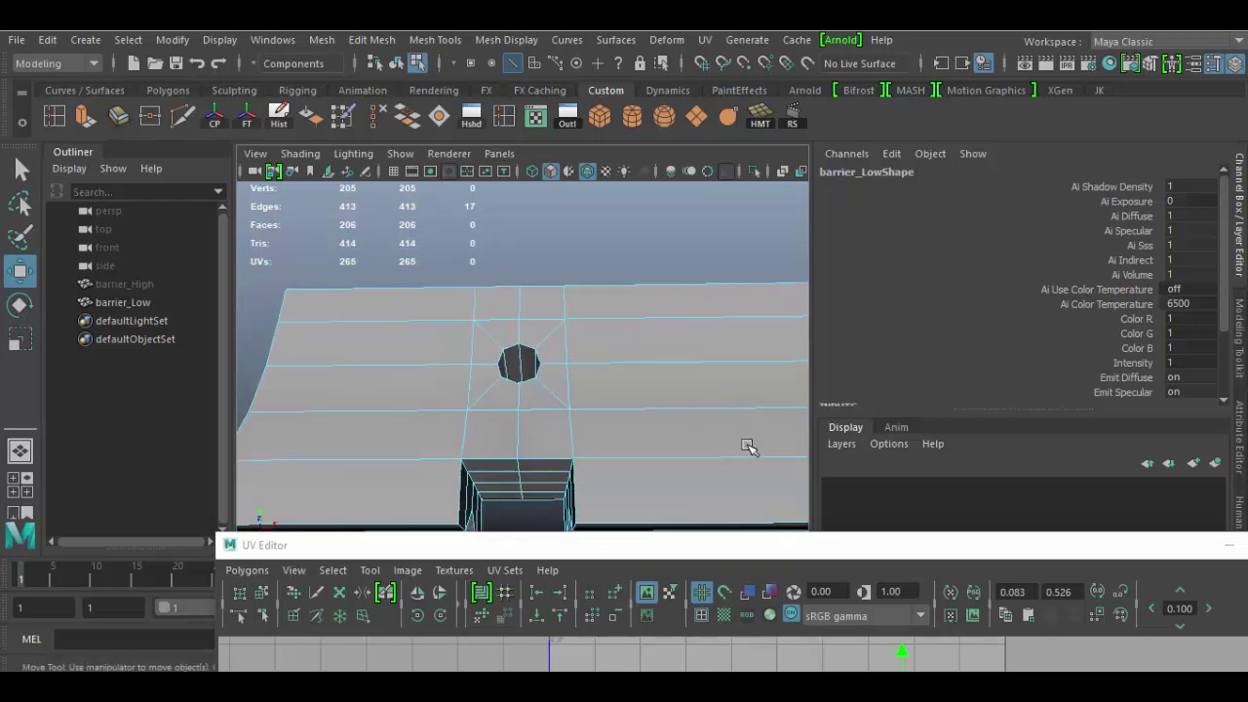
{"action": "scroll", "coordinate": [586, 464], "scroll_direction": "up", "scroll_amount": 4}
{"action": "left_click_drag", "start_coordinate": [534, 470], "coordinate": [555, 504], "text": "alt"}
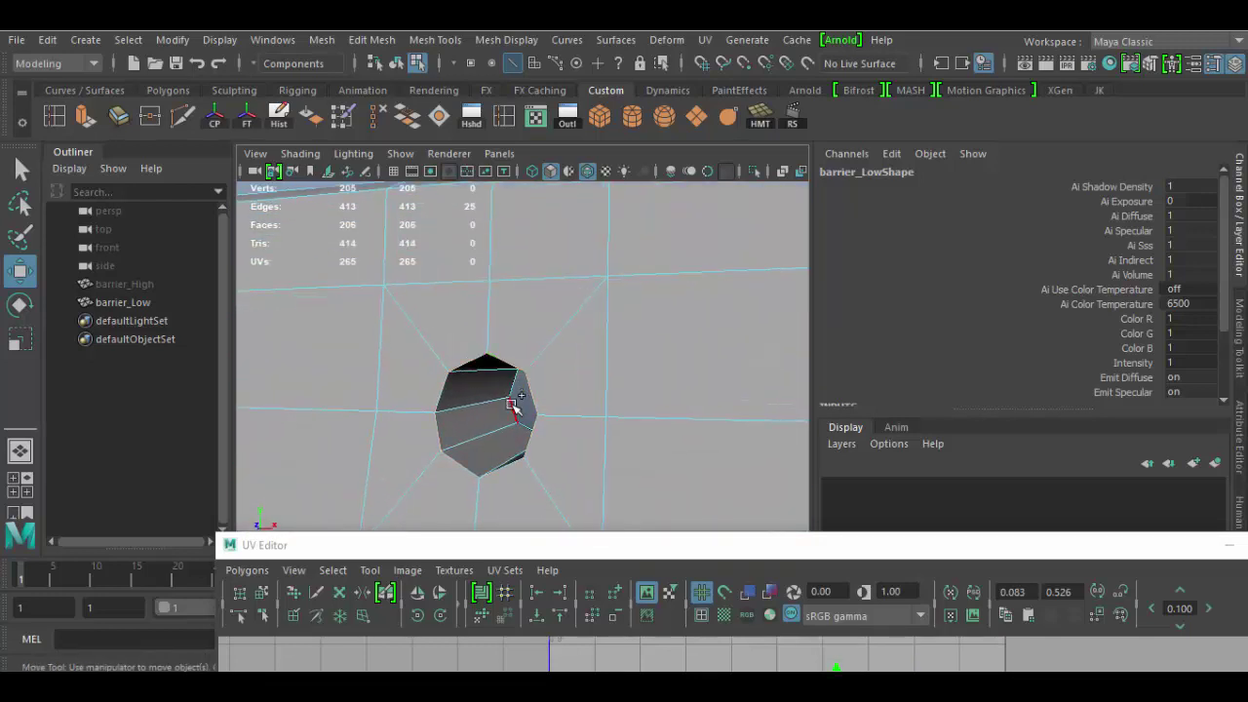
Add one lengthwise edge inside the second hole and its rim on the opposite side, and bring the UV Editor back into view
{"action": "left_click_drag", "start_coordinate": [521, 398], "coordinate": [515, 342], "text": "alt"}
{"action": "left_click", "coordinate": [509, 334], "text": "shift"}
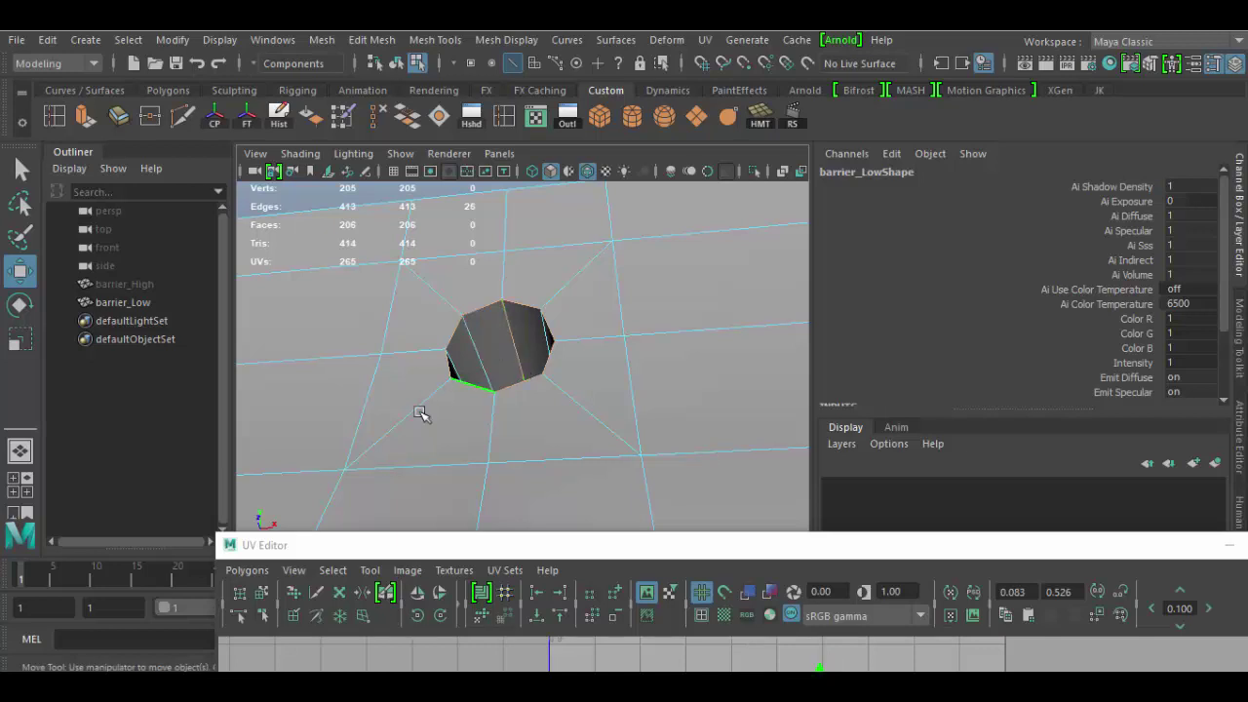
{"action": "left_click_drag", "start_coordinate": [423, 415], "coordinate": [729, 420], "text": "alt"}
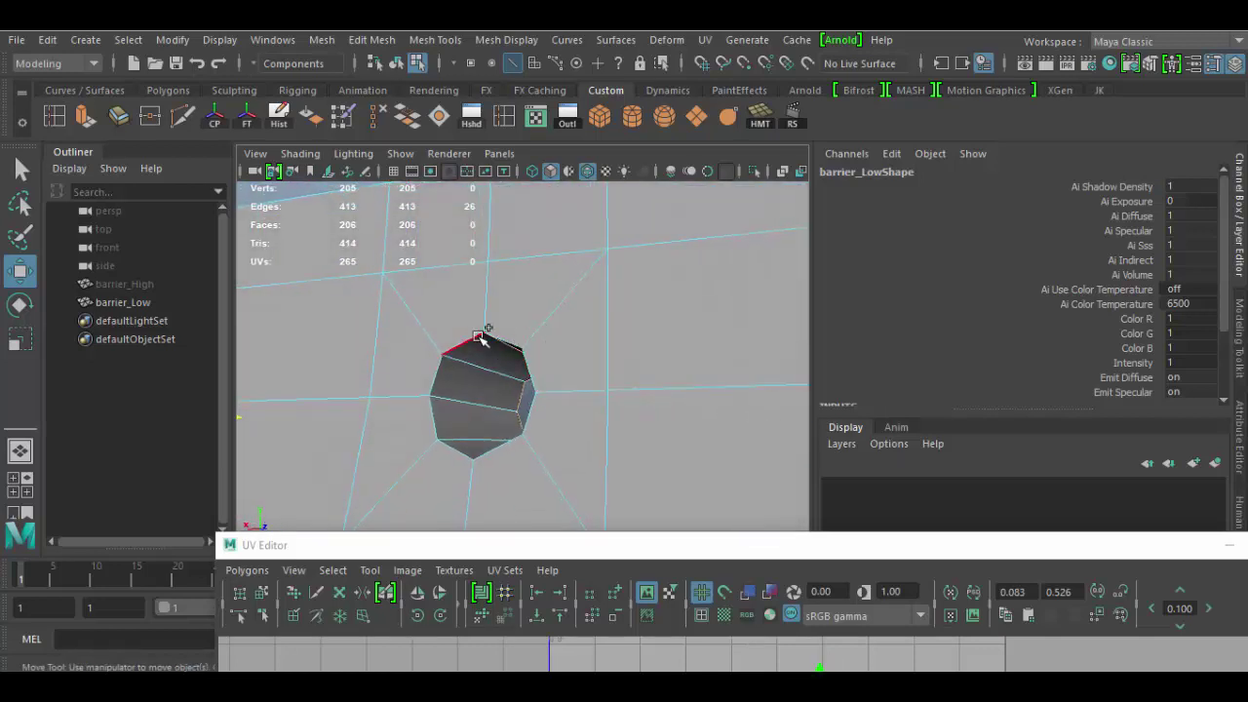
{"action": "right_click_drag", "start_coordinate": [591, 446], "coordinate": [468, 357], "text": "alt"}
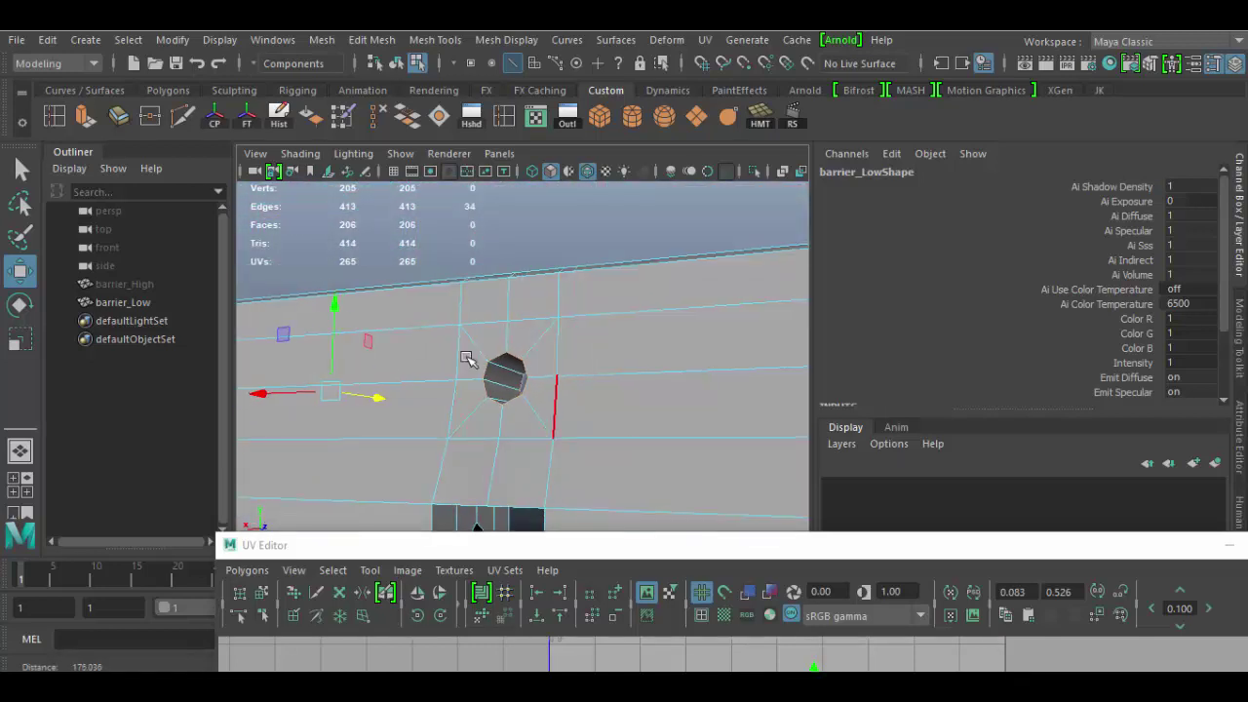
{"action": "left_click_drag", "start_coordinate": [685, 554], "coordinate": [605, 166]}
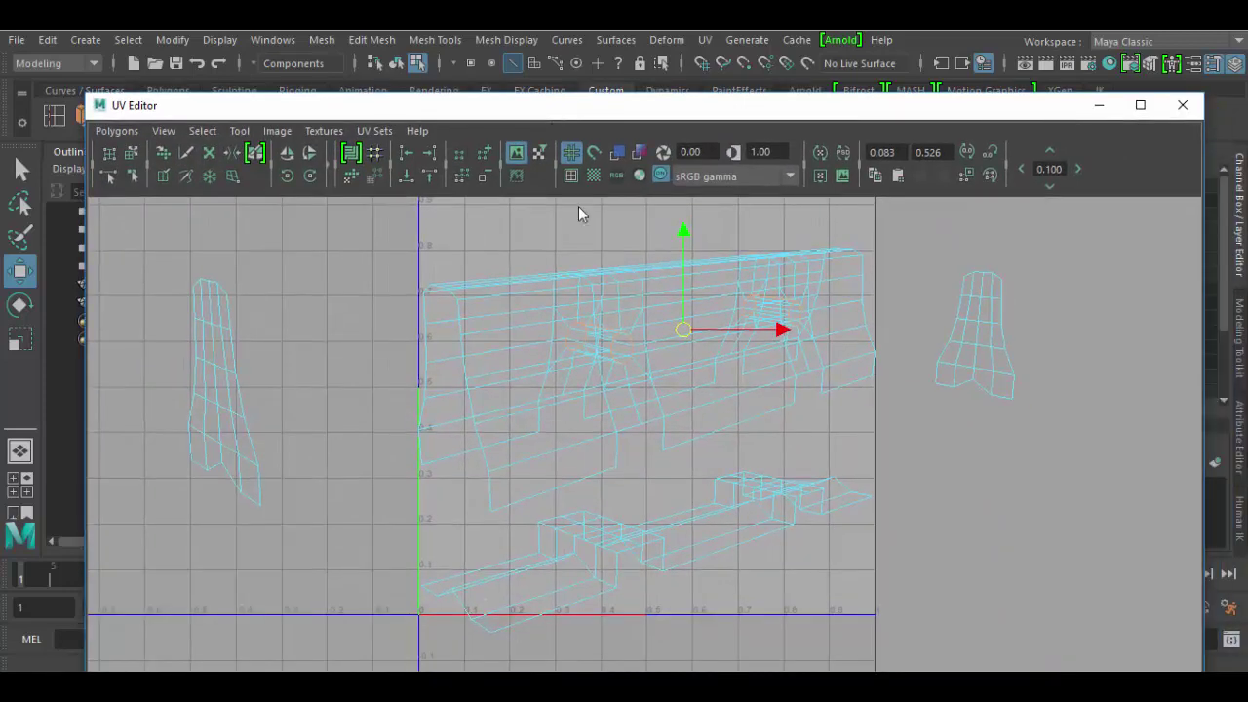
Cut the UVs along the selected through-hole rims and tunnel seams, and switch to UV shell selection
{"action": "right_click", "coordinate": [632, 345], "text": "shift"}
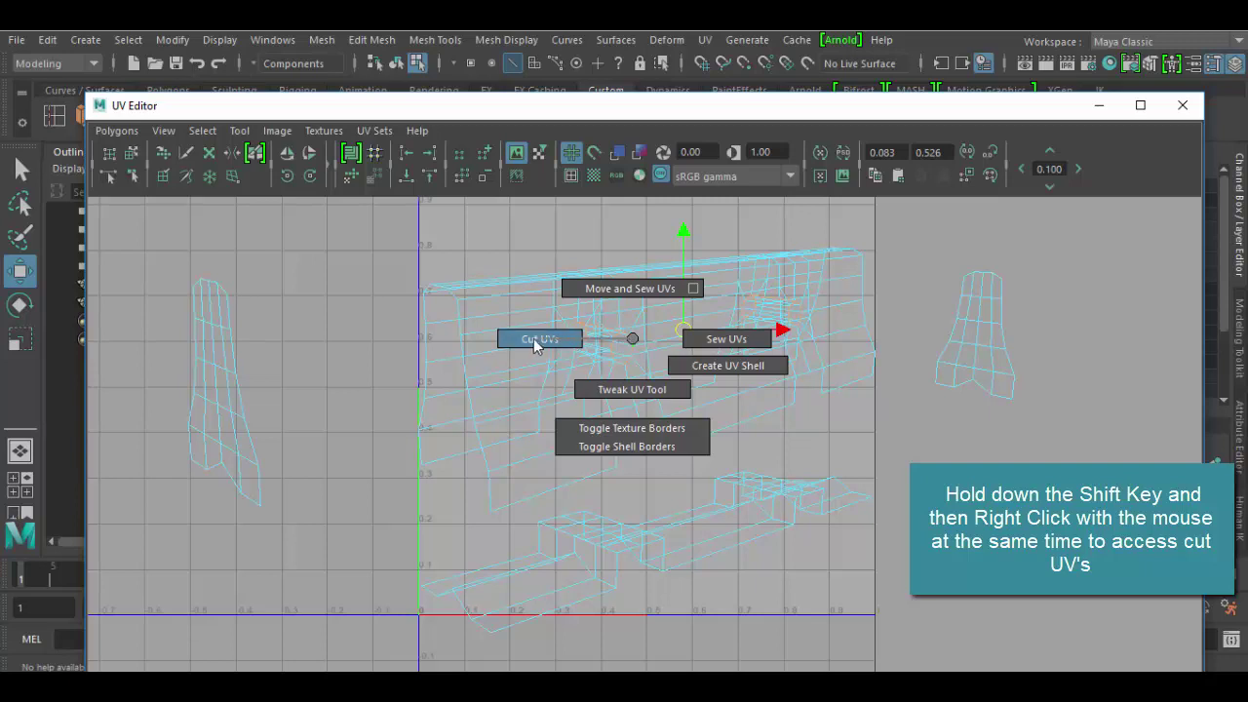
{"action": "right_click", "coordinate": [549, 361]}
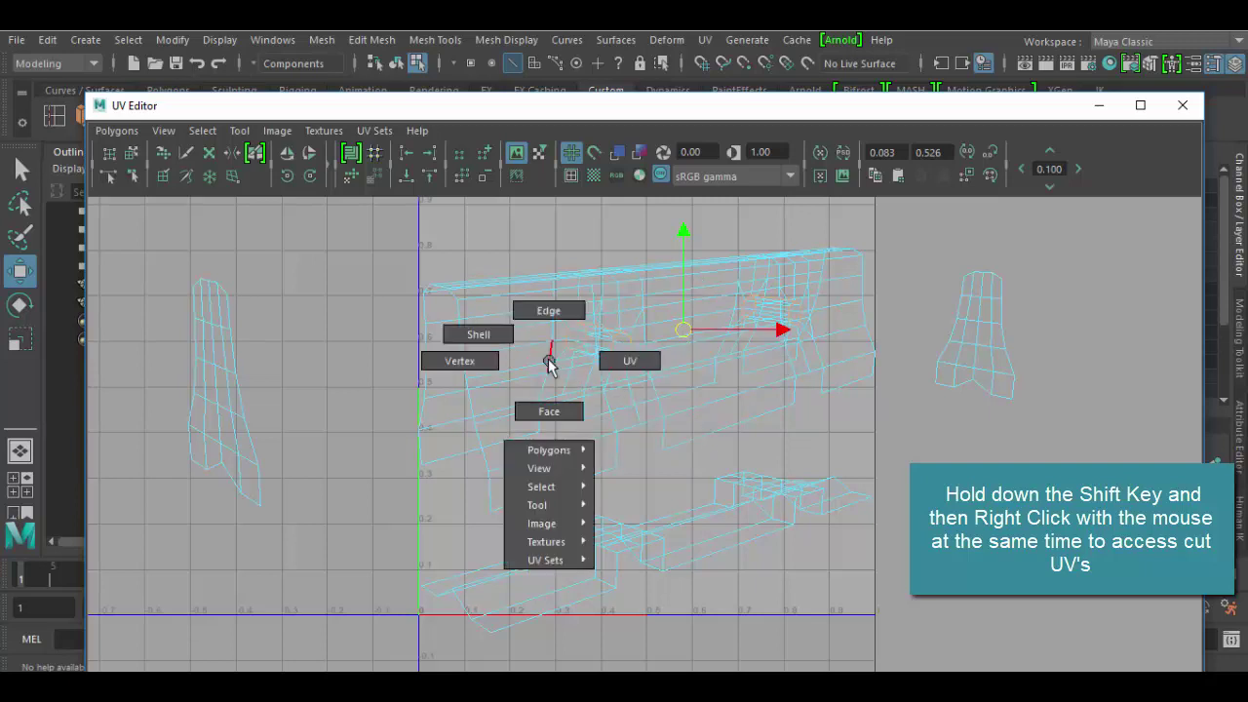
{"action": "right_click_drag", "start_coordinate": [602, 365], "coordinate": [597, 362]}
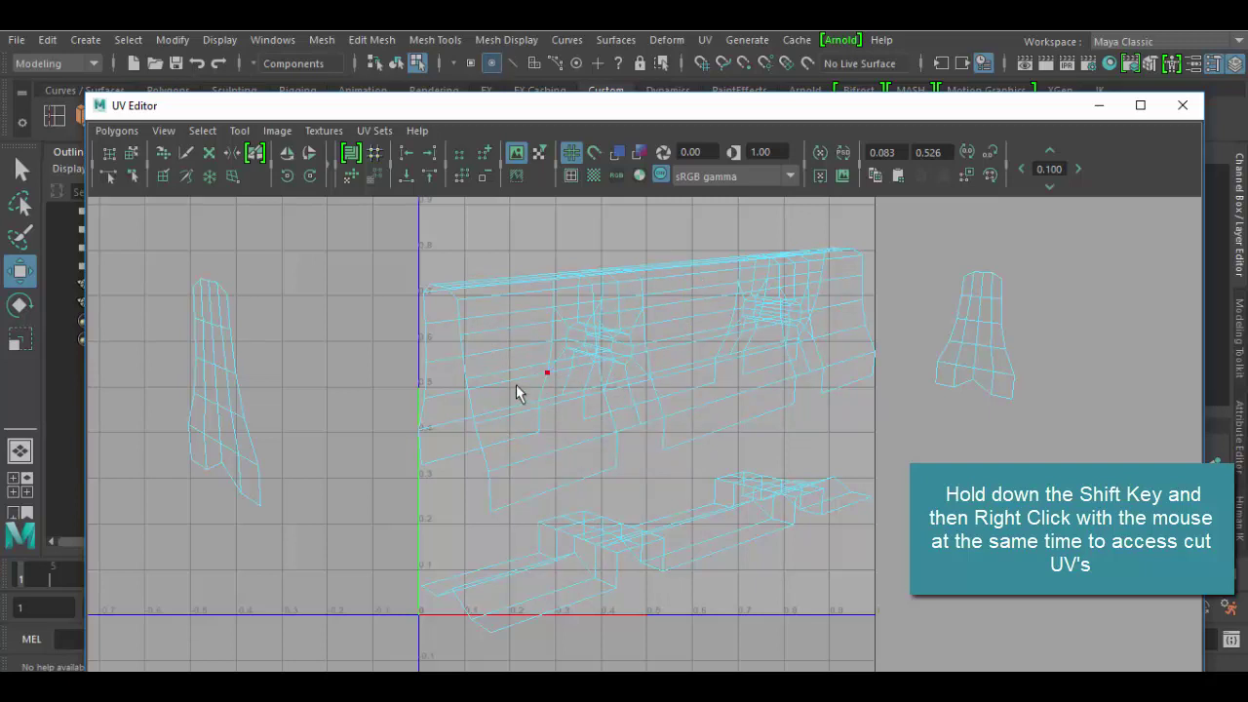
{"action": "left_click_drag", "start_coordinate": [443, 310], "coordinate": [491, 372]}
{"action": "right_click", "coordinate": [484, 343]}
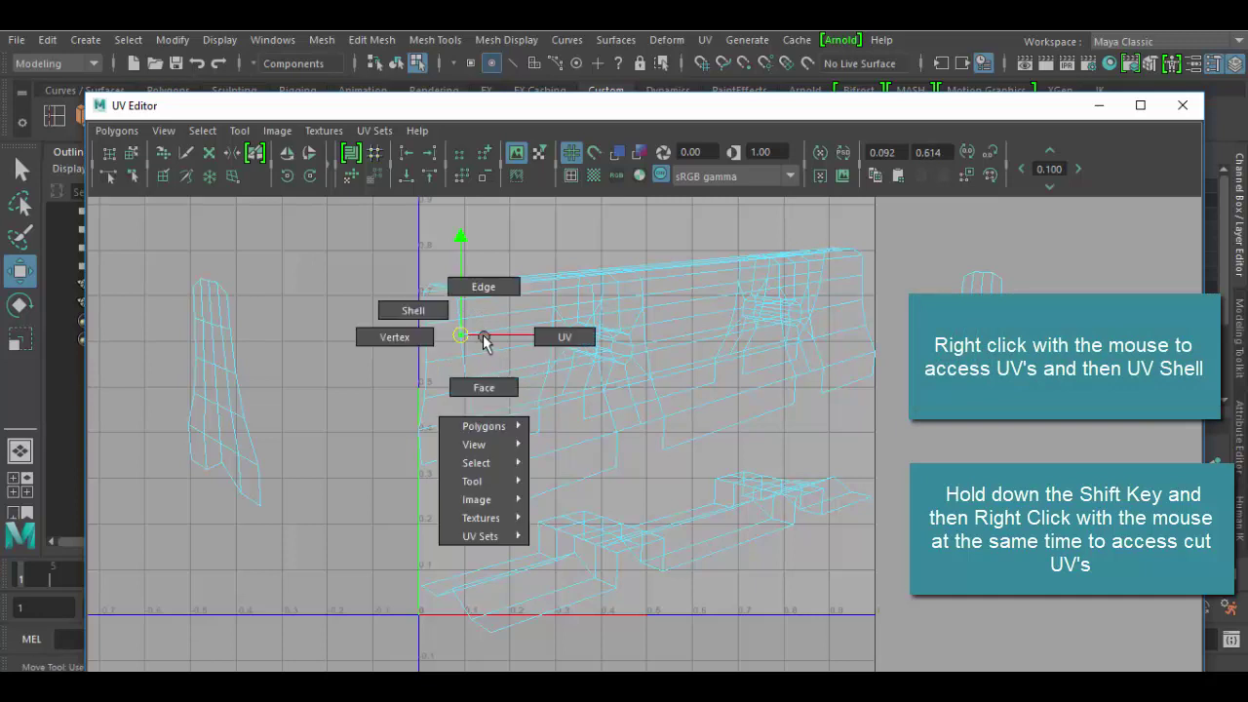
{"action": "right_click_drag", "start_coordinate": [484, 341], "coordinate": [420, 335]}
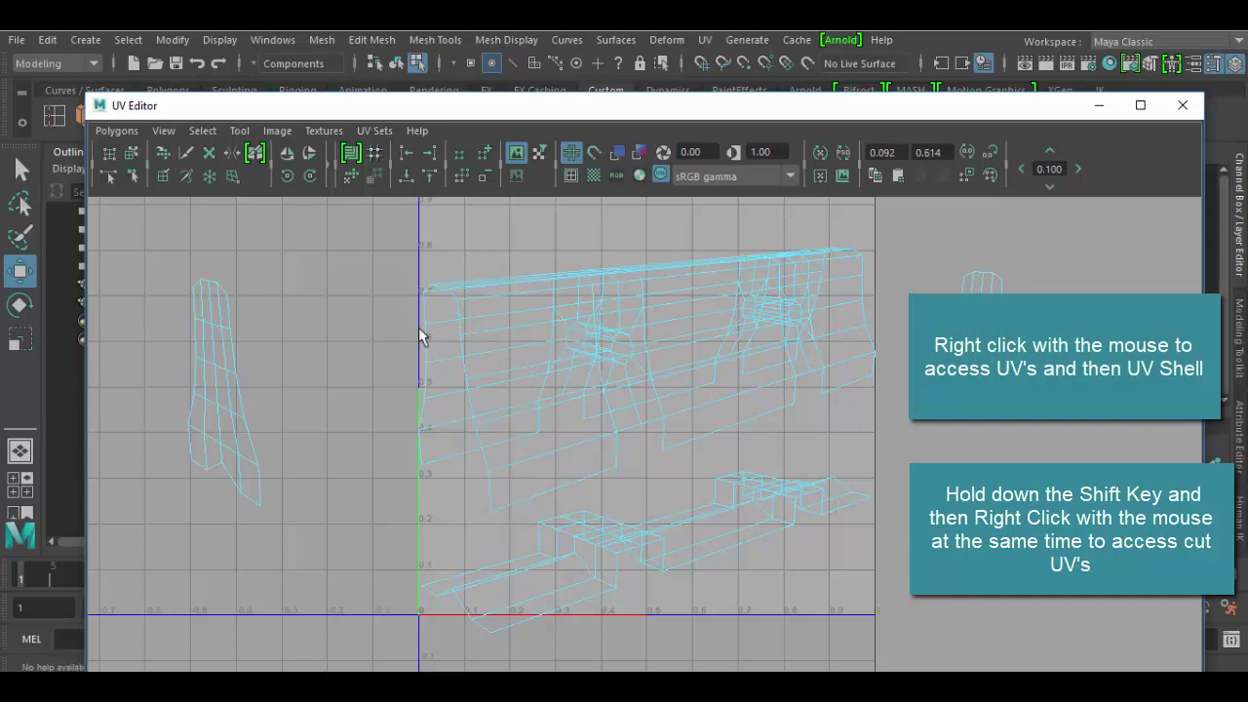
Separate the overlapping shells by moving the two through-hole shells clear of the body shell and positioning the body shell between the other shells
{"action": "left_click", "coordinate": [535, 387]}
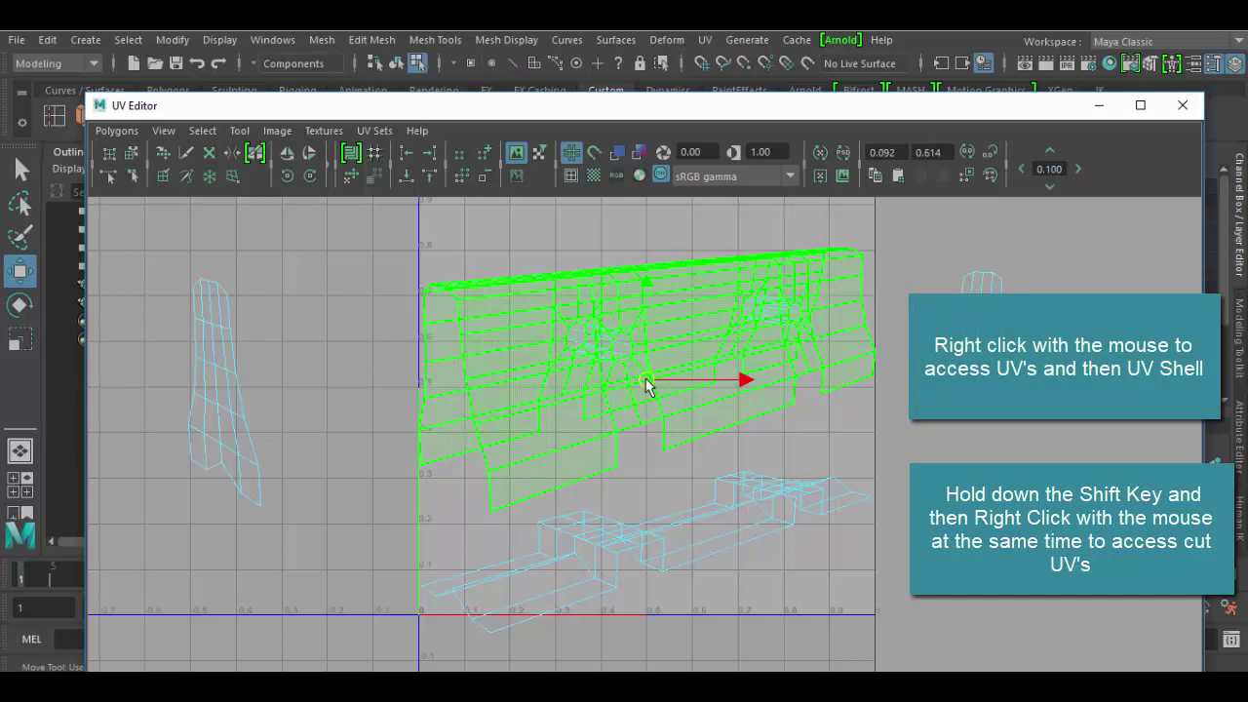
{"action": "left_click_drag", "start_coordinate": [647, 385], "coordinate": [418, 474]}
{"action": "left_click", "coordinate": [766, 310]}
{"action": "left_click_drag", "start_coordinate": [767, 310], "coordinate": [832, 260]}
{"action": "left_click", "coordinate": [597, 340]}
{"action": "left_click_drag", "start_coordinate": [597, 341], "coordinate": [700, 200]}
{"action": "left_click", "coordinate": [534, 427]}
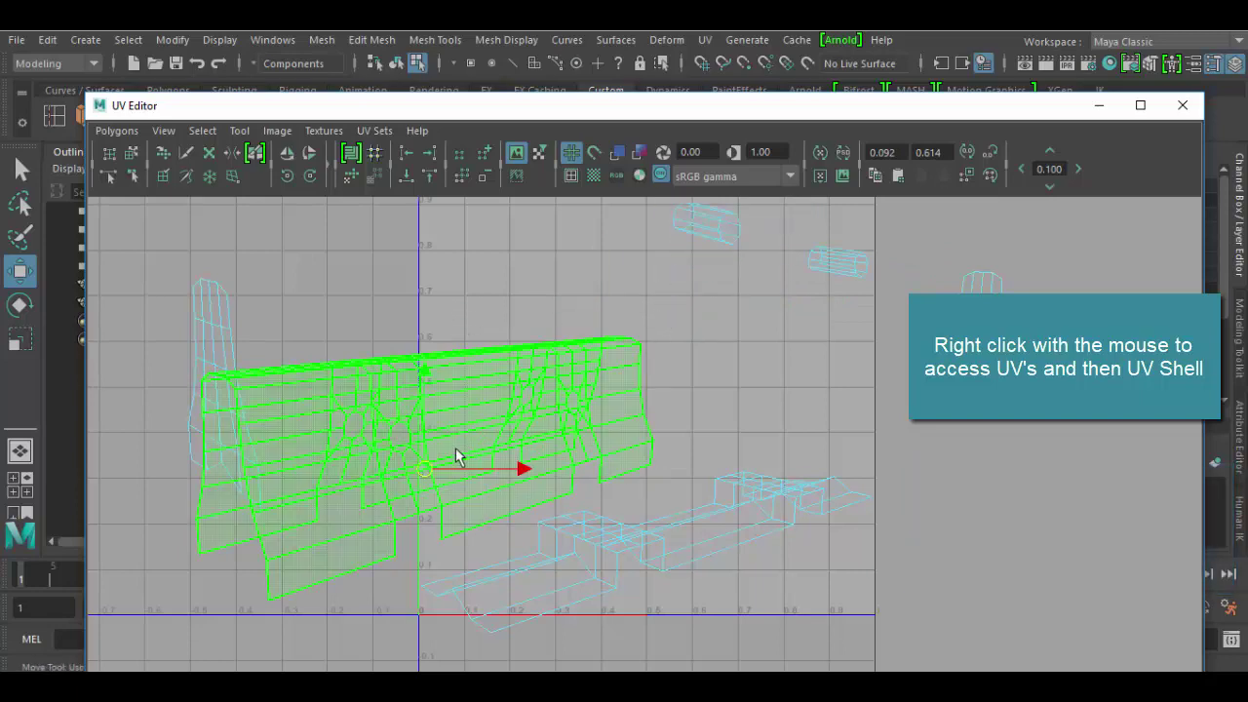
{"action": "left_click_drag", "start_coordinate": [441, 466], "coordinate": [542, 400]}
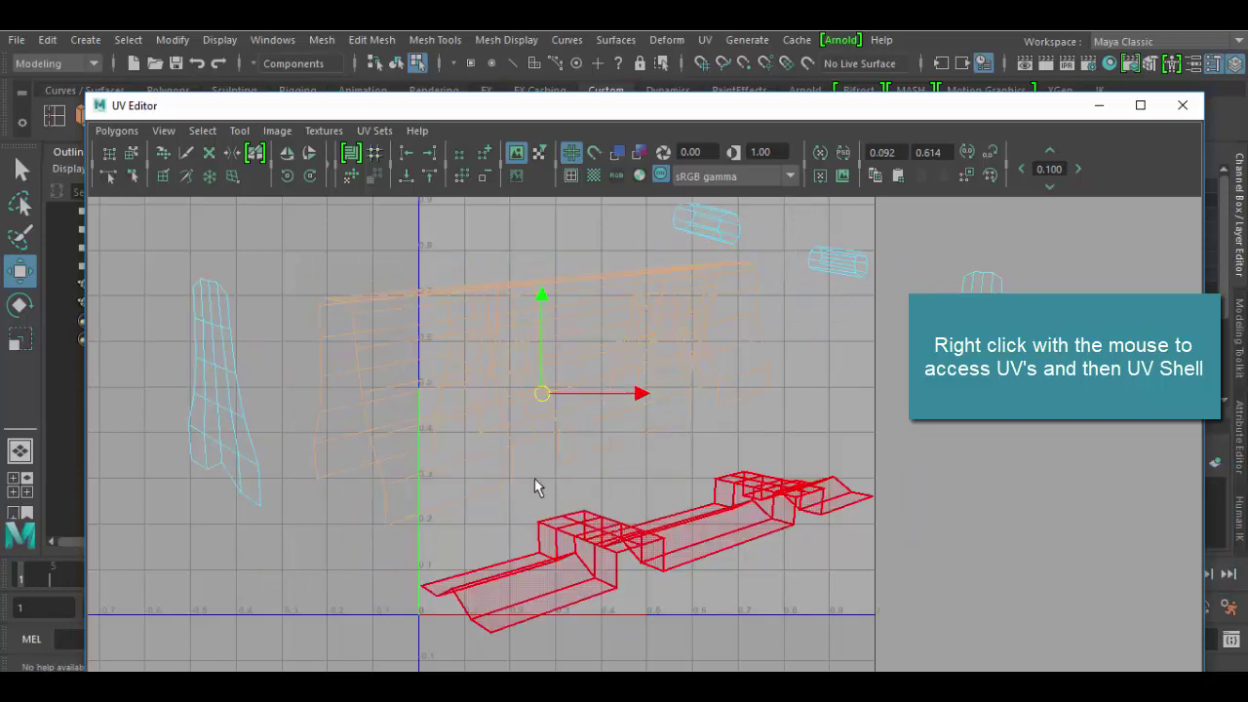
{"action": "scroll", "coordinate": [752, 453], "scroll_direction": "down", "scroll_amount": 2}
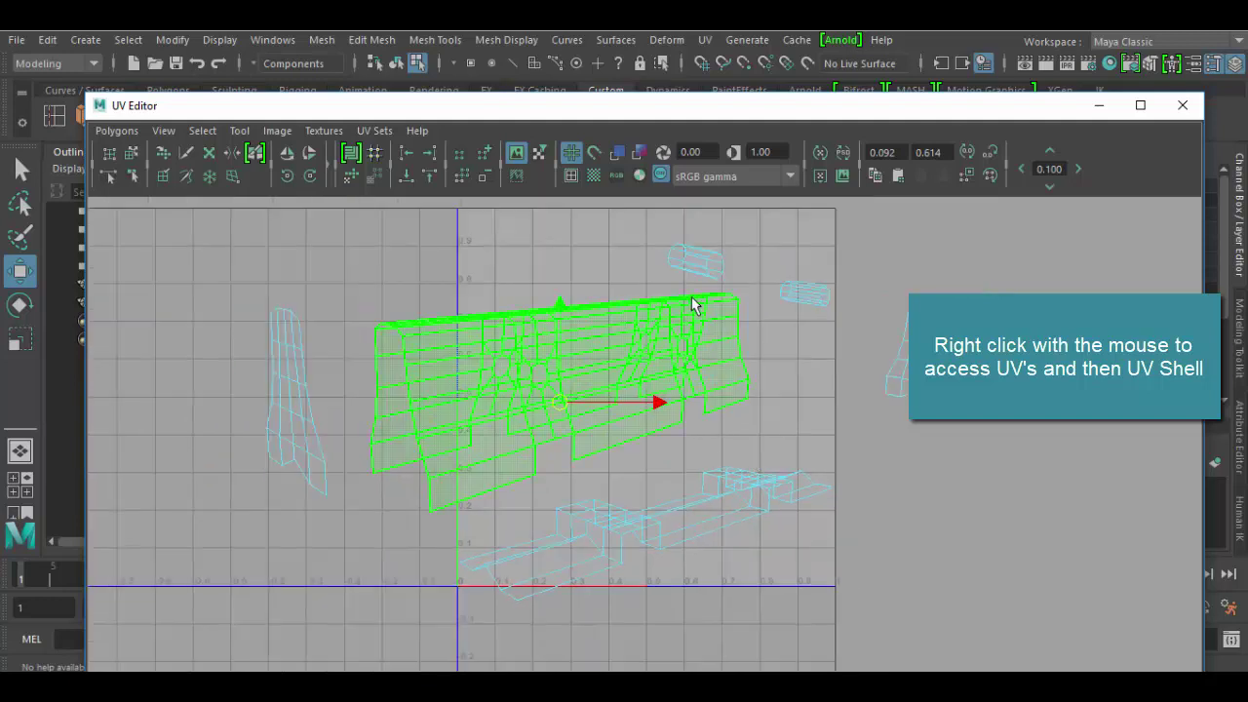
Turn on shaded UV display to check the shells' orientation and overlaps, keeping the body shell selected
{"action": "left_click", "coordinate": [616, 154]}
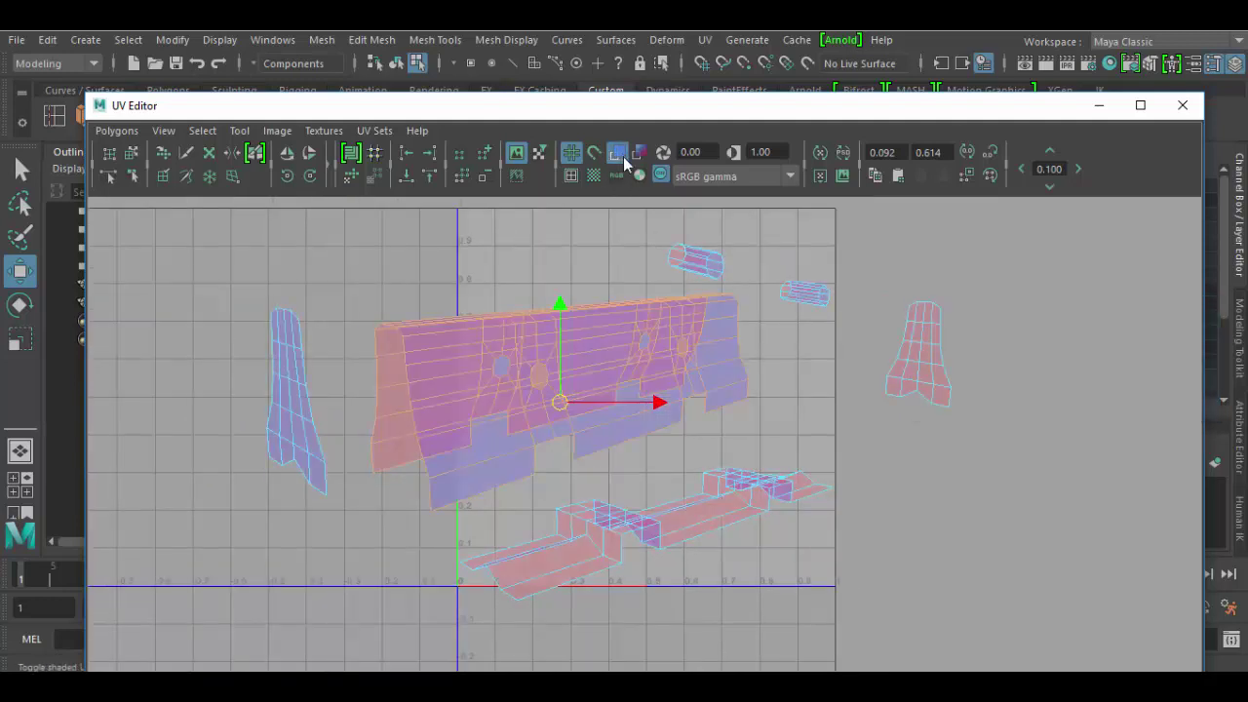
{"action": "left_click", "coordinate": [899, 469]}
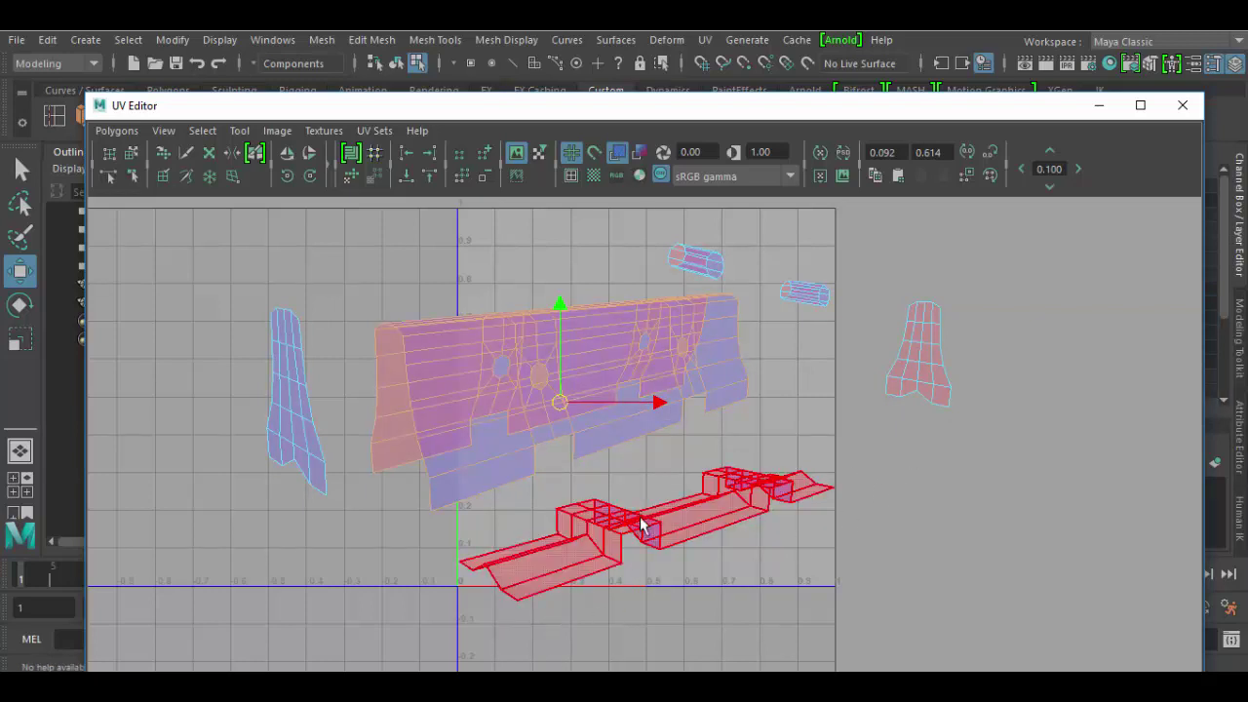
{"action": "left_click", "coordinate": [859, 540]}
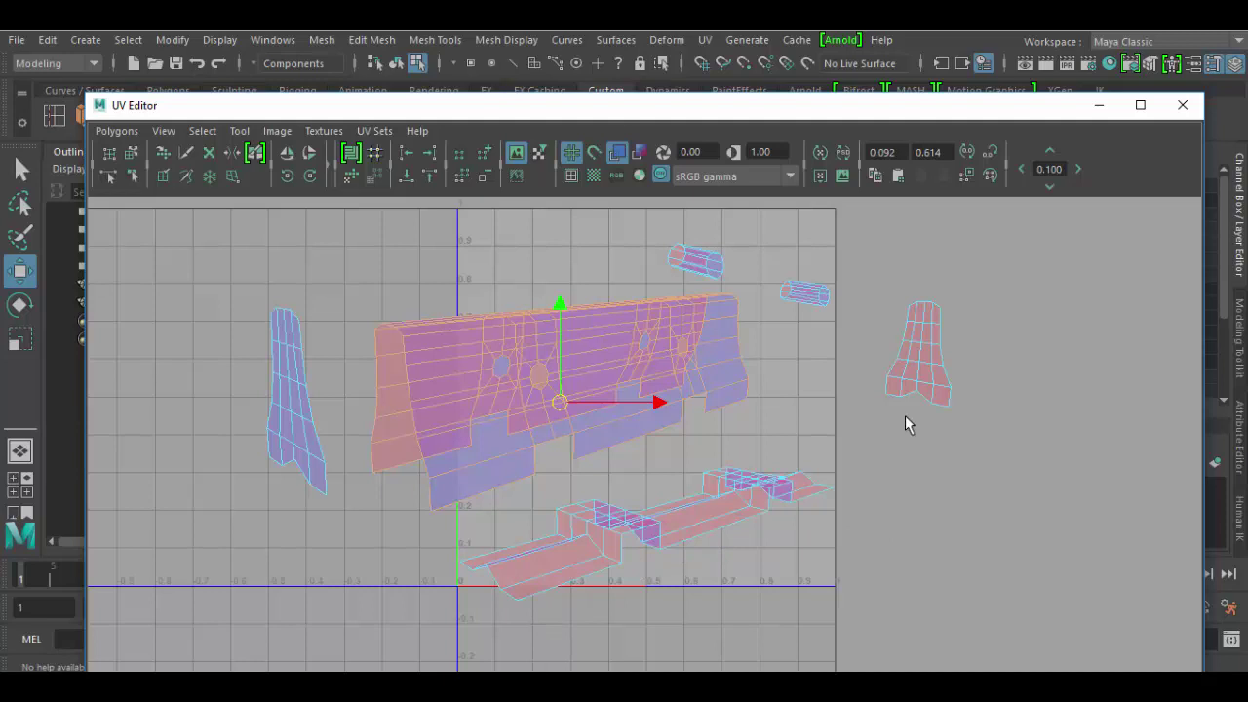
{"action": "left_click", "coordinate": [934, 365]}
{"action": "left_click", "coordinate": [490, 341]}
{"action": "left_click_drag", "start_coordinate": [553, 109], "coordinate": [599, 104]}
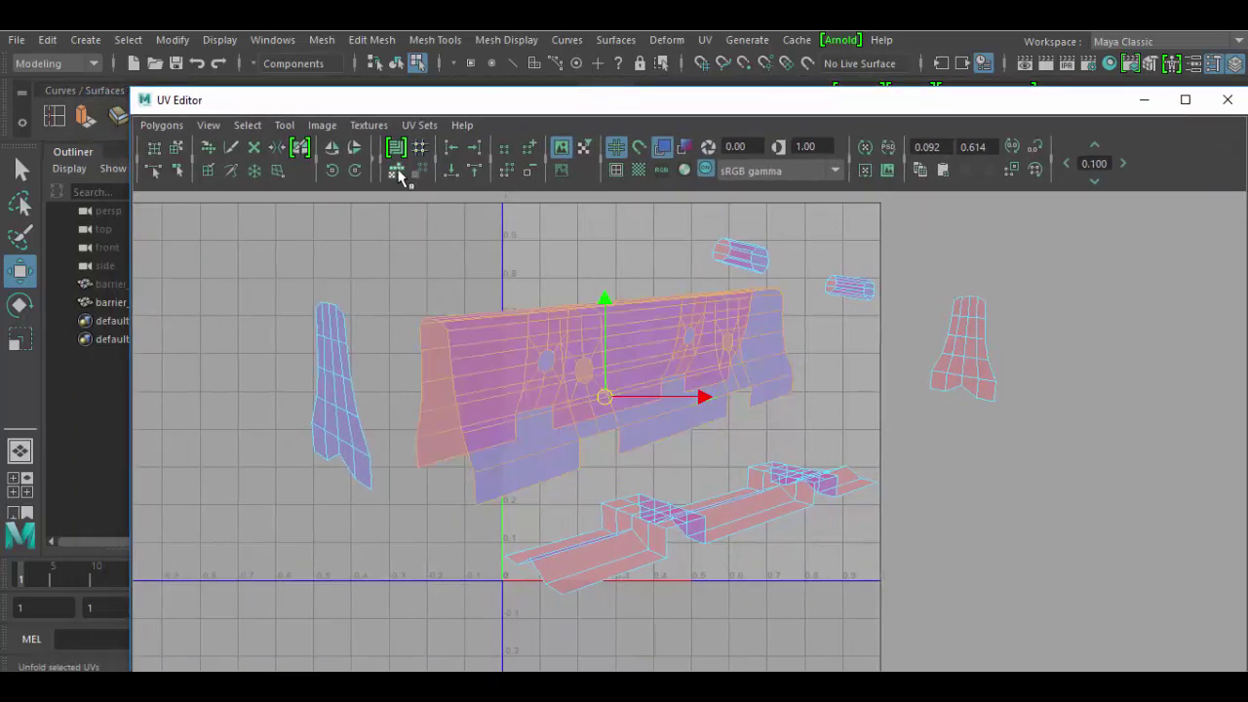
Unfold the body shell with Unfold3D at a map size of 4096 pixels, and minimize the unfold options
{"action": "left_click", "coordinate": [161, 127]}
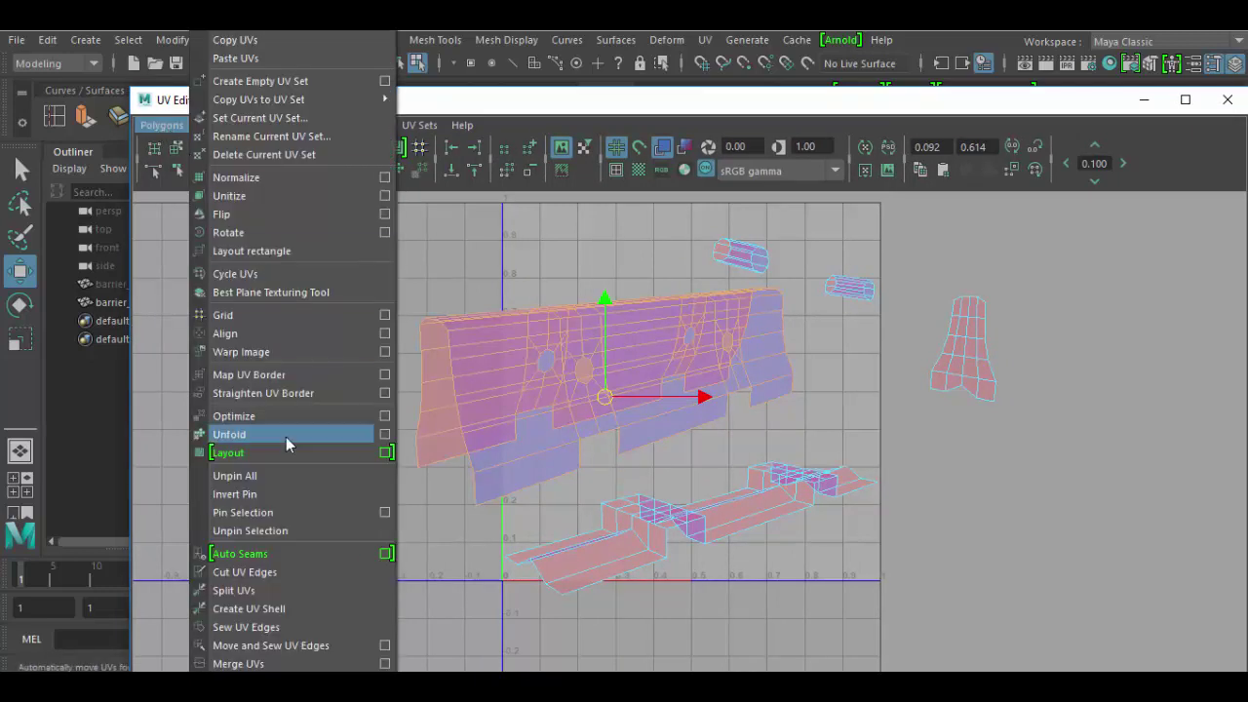
{"action": "left_click", "coordinate": [382, 435]}
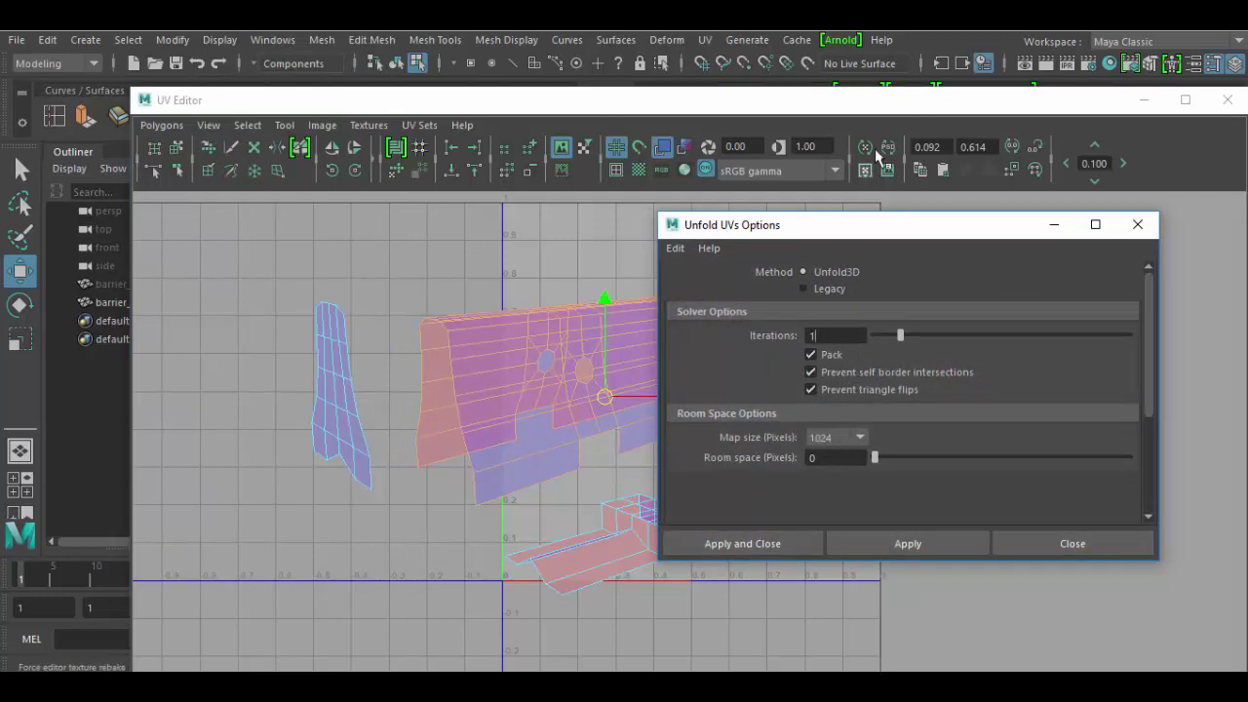
{"action": "left_click_drag", "start_coordinate": [869, 233], "coordinate": [371, 244]}
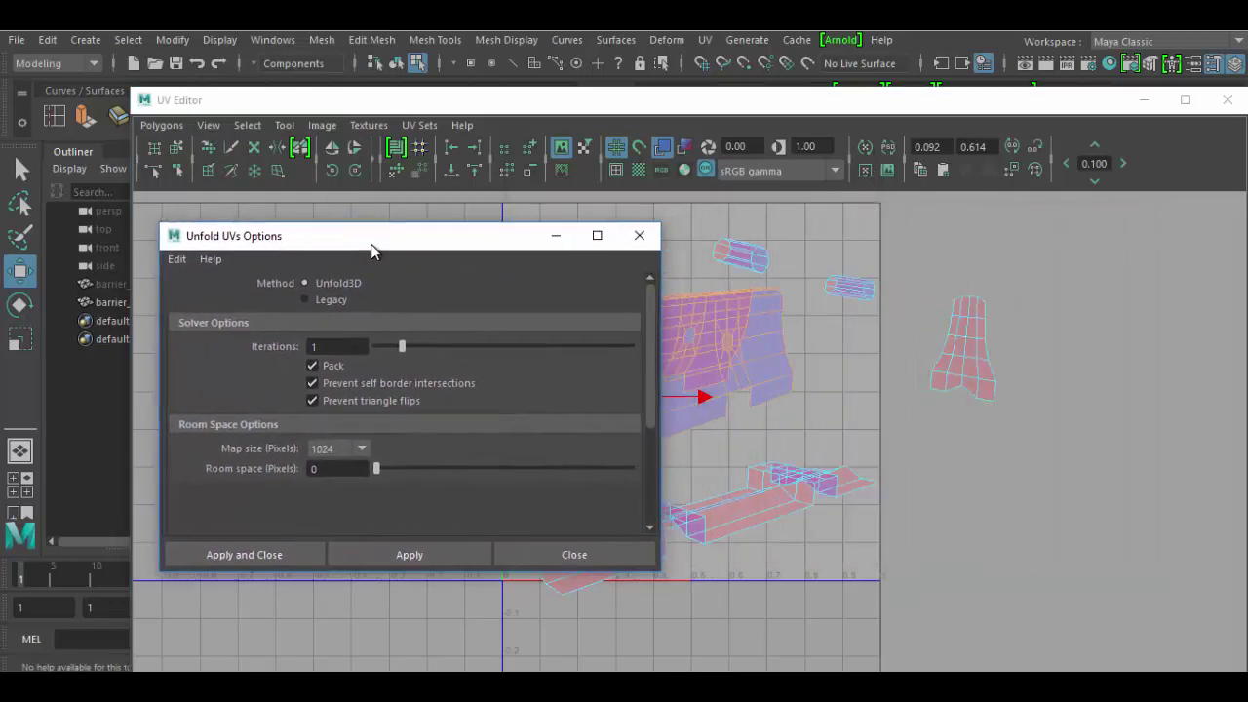
{"action": "left_click", "coordinate": [361, 449]}
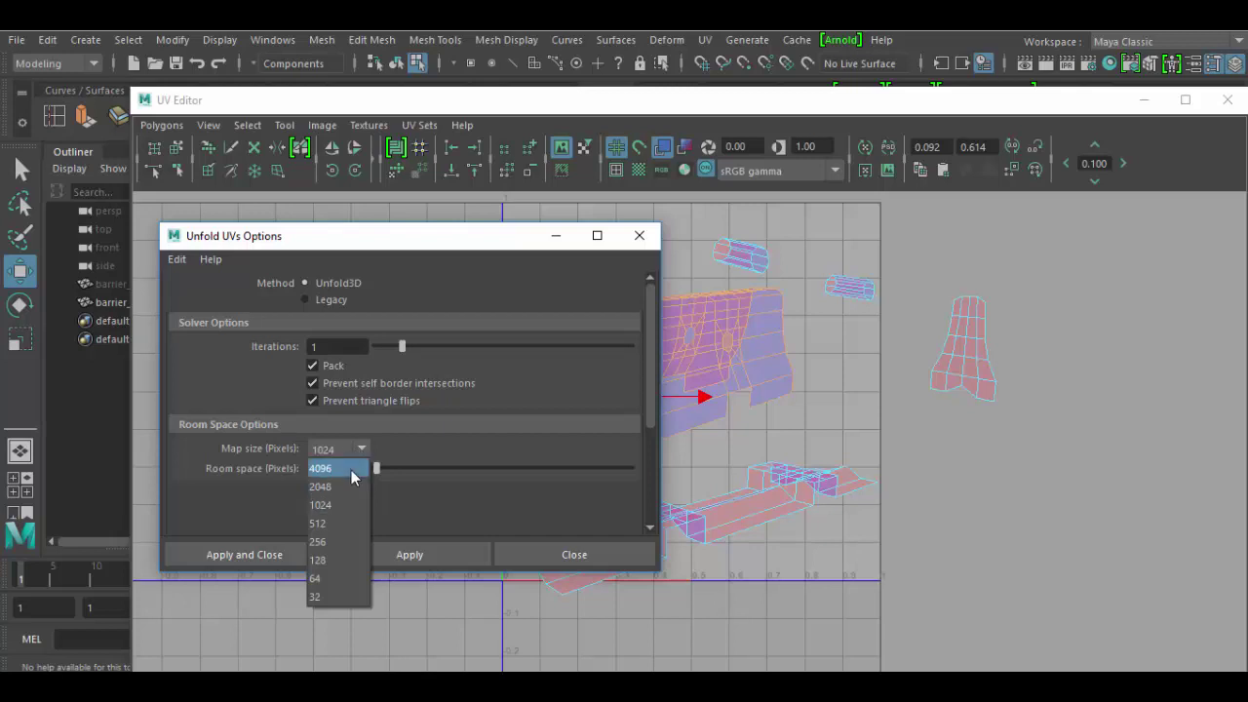
{"action": "left_click", "coordinate": [351, 470]}
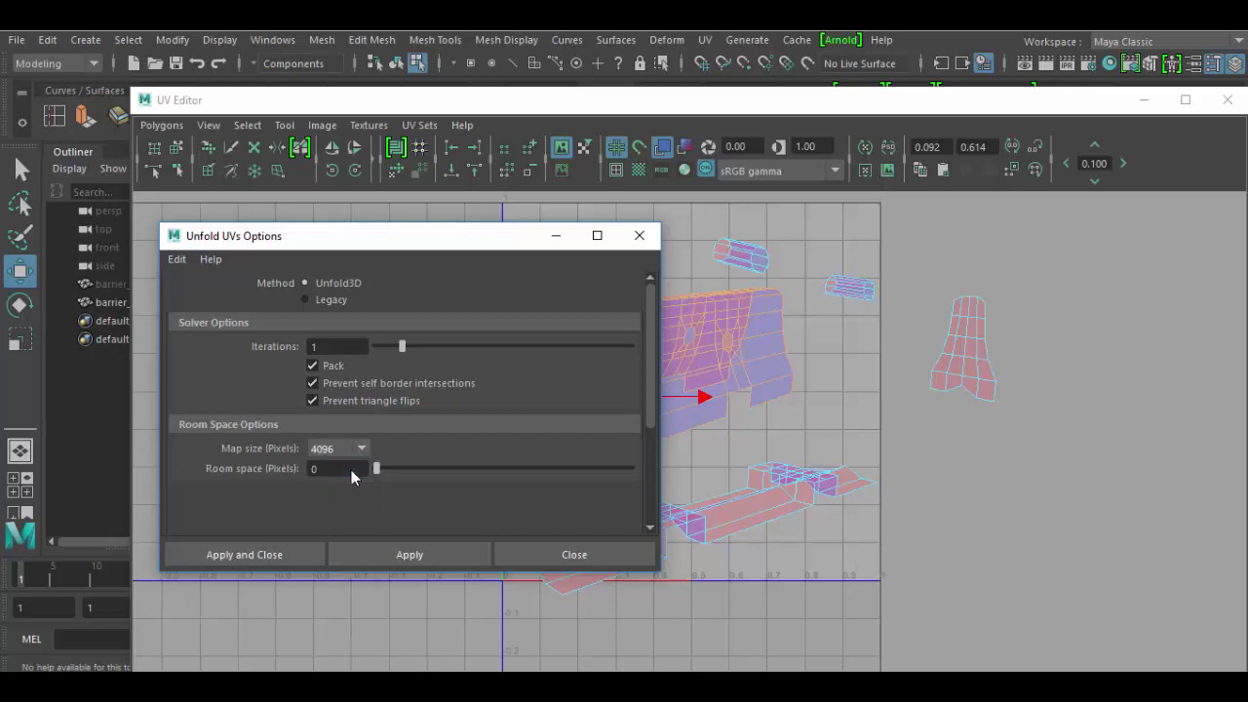
{"action": "left_click", "coordinate": [421, 559]}
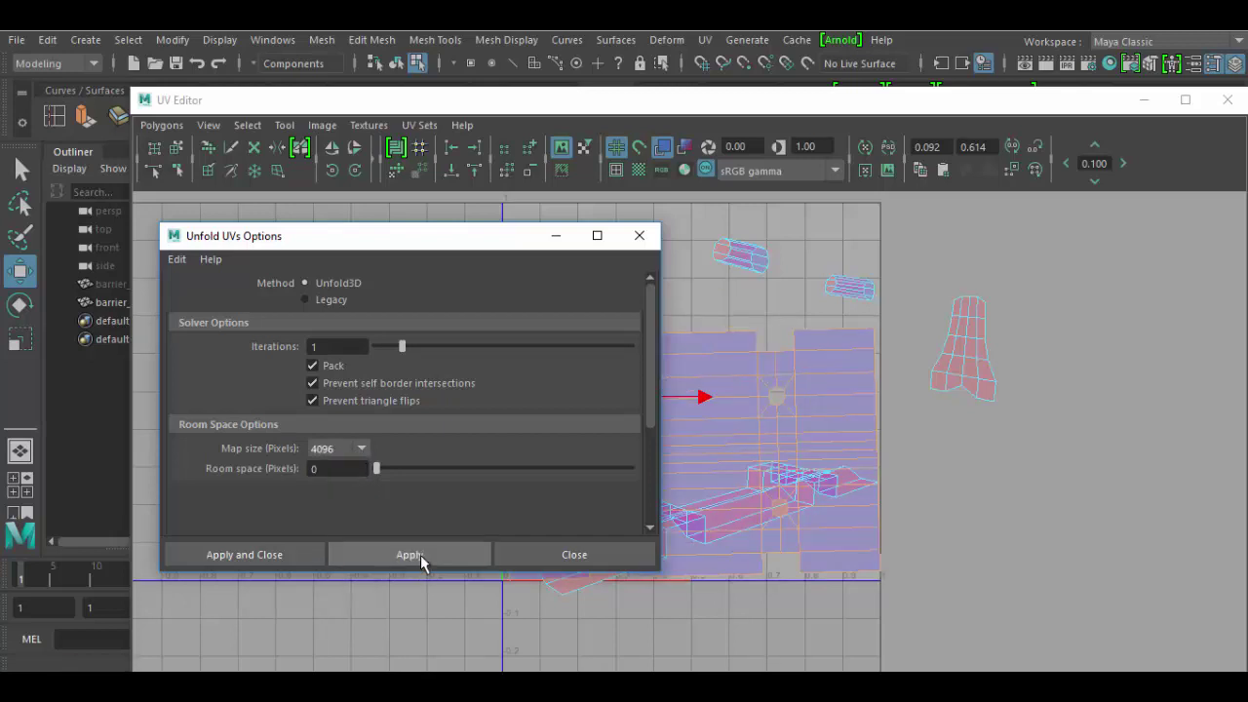
{"action": "left_click_drag", "start_coordinate": [429, 226], "coordinate": [408, 552]}
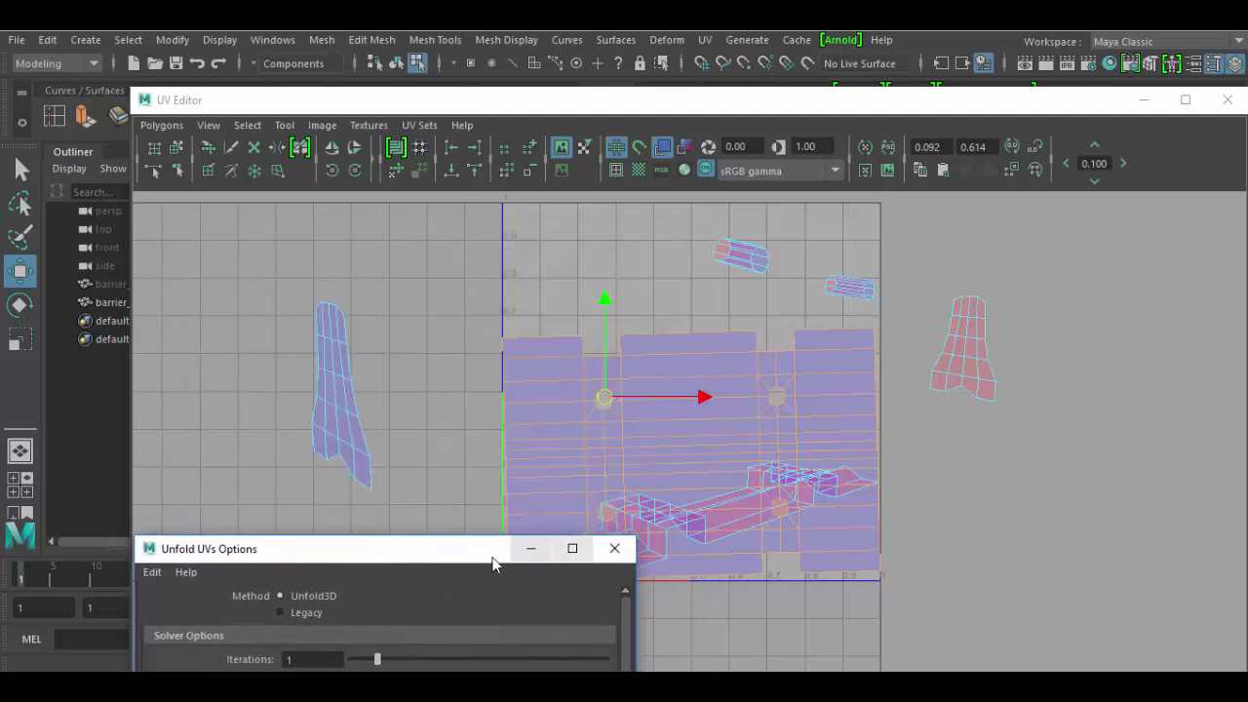
{"action": "left_click_drag", "start_coordinate": [452, 558], "coordinate": [1034, 526]}
{"action": "left_click_drag", "start_coordinate": [1132, 444], "coordinate": [1048, 437]}
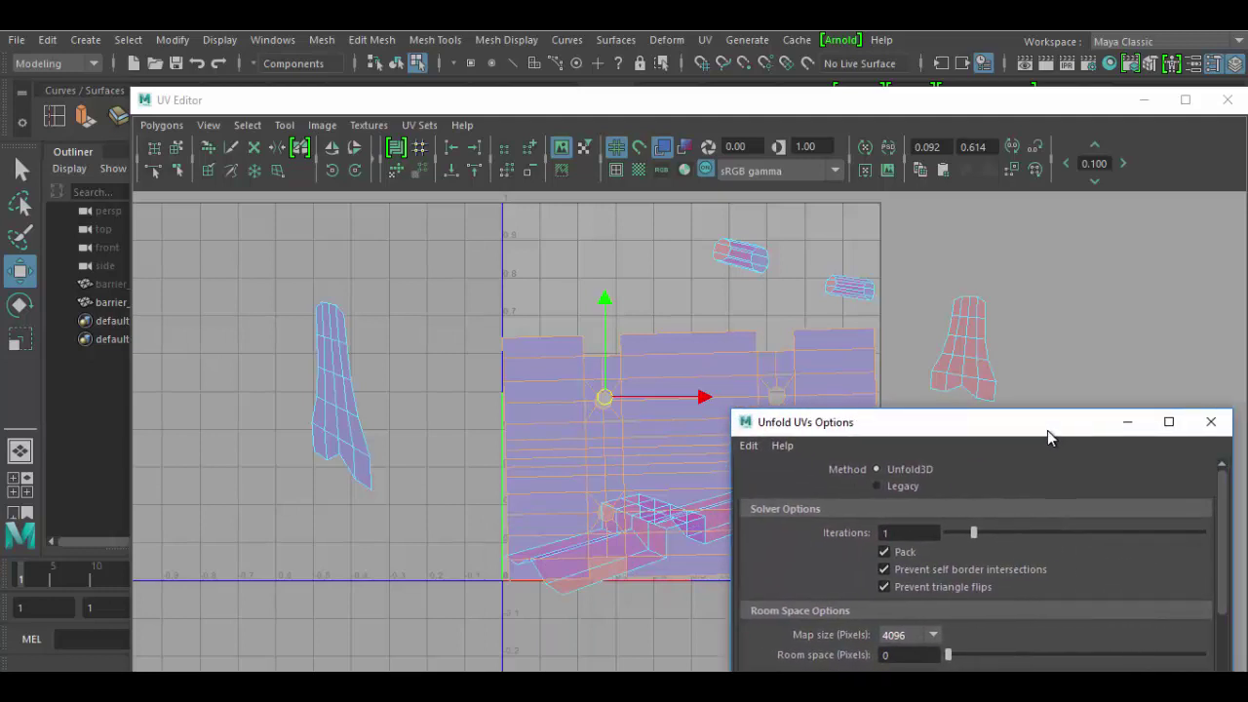
{"action": "left_click", "coordinate": [1128, 423]}
Select the unfolded body shell and move it outside the 0–1 UV tile, to its right
{"action": "left_click", "coordinate": [780, 474]}
{"action": "right_click_drag", "start_coordinate": [663, 448], "coordinate": [633, 420]}
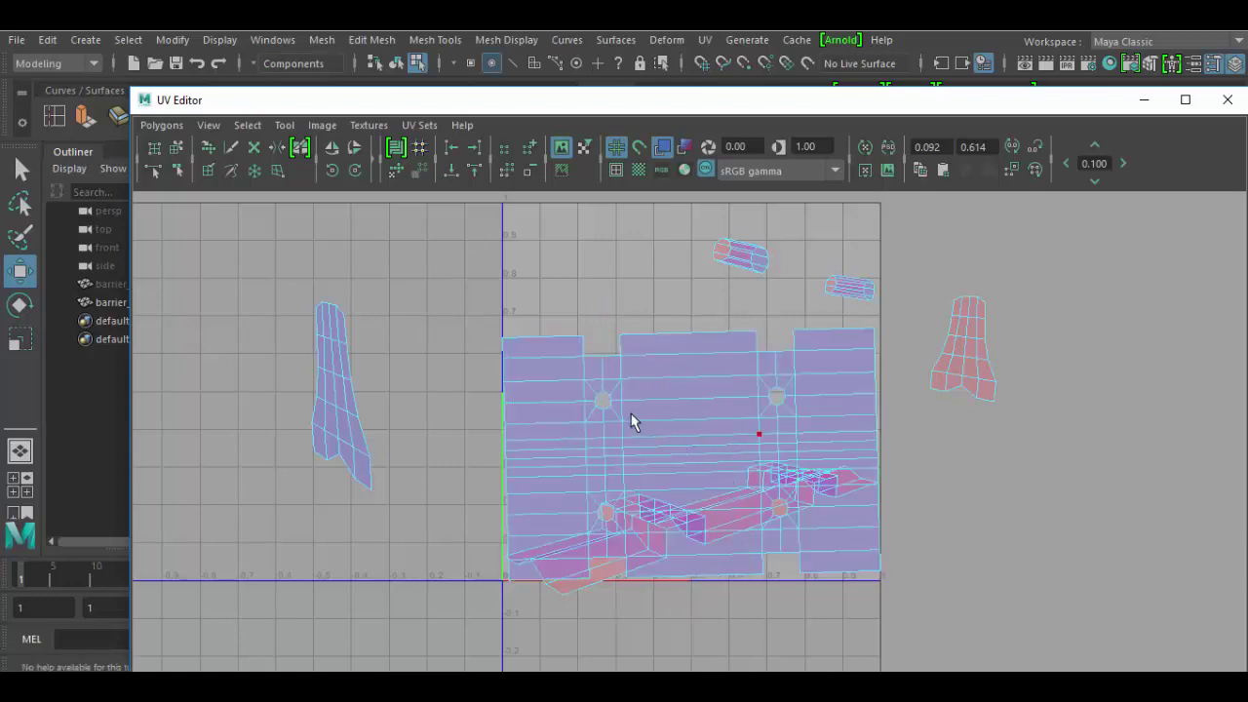
{"action": "left_click", "coordinate": [674, 447]}
{"action": "left_click_drag", "start_coordinate": [688, 455], "coordinate": [1094, 542]}
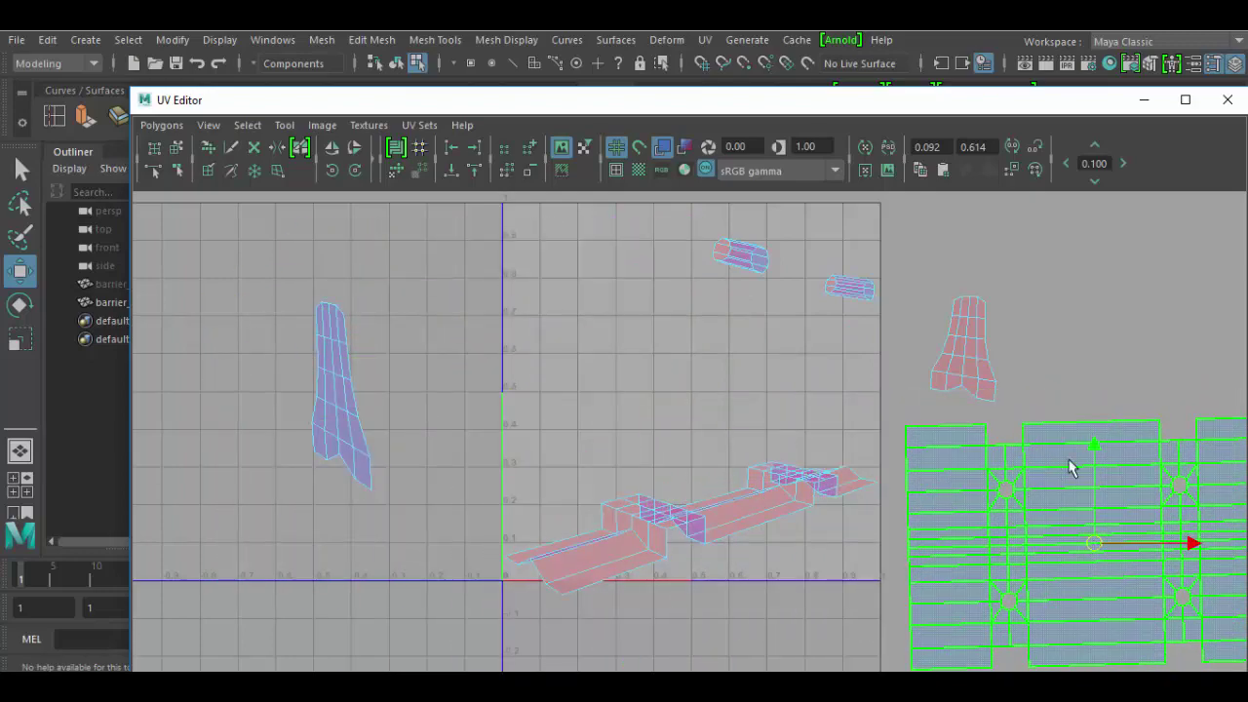
Unfold the barrier's underside shell
{"action": "left_click", "coordinate": [854, 552]}
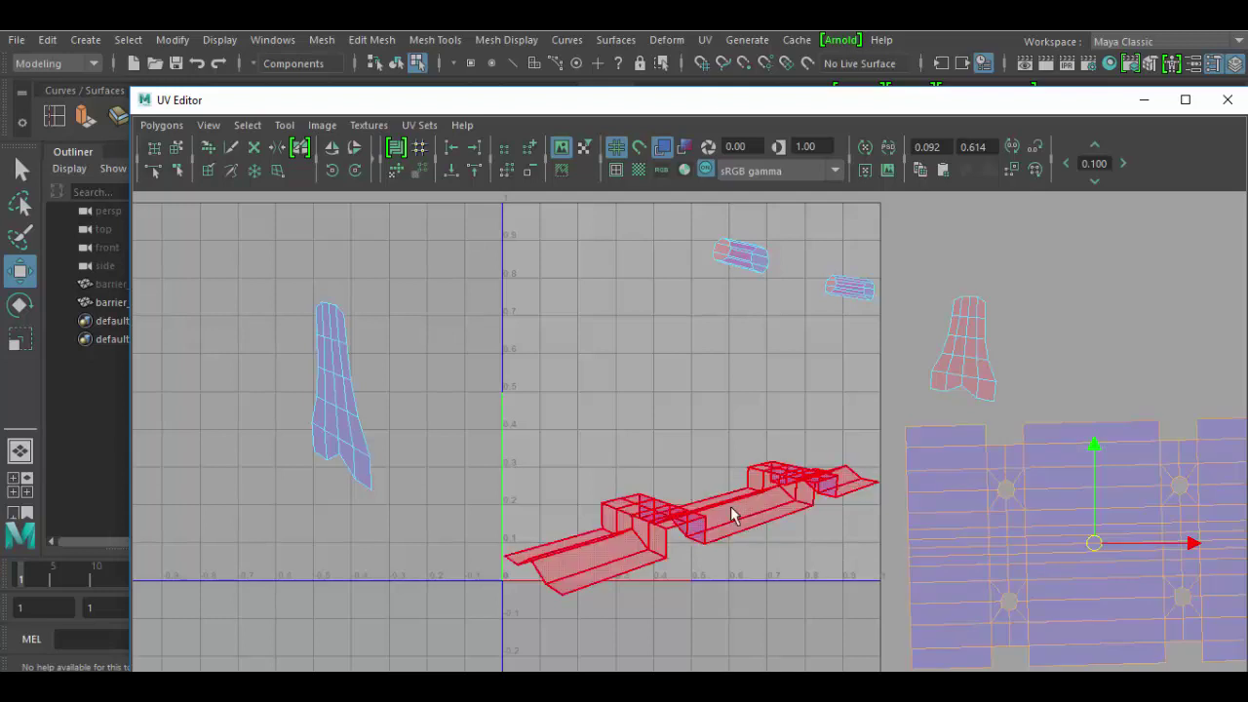
{"action": "left_click", "coordinate": [731, 509]}
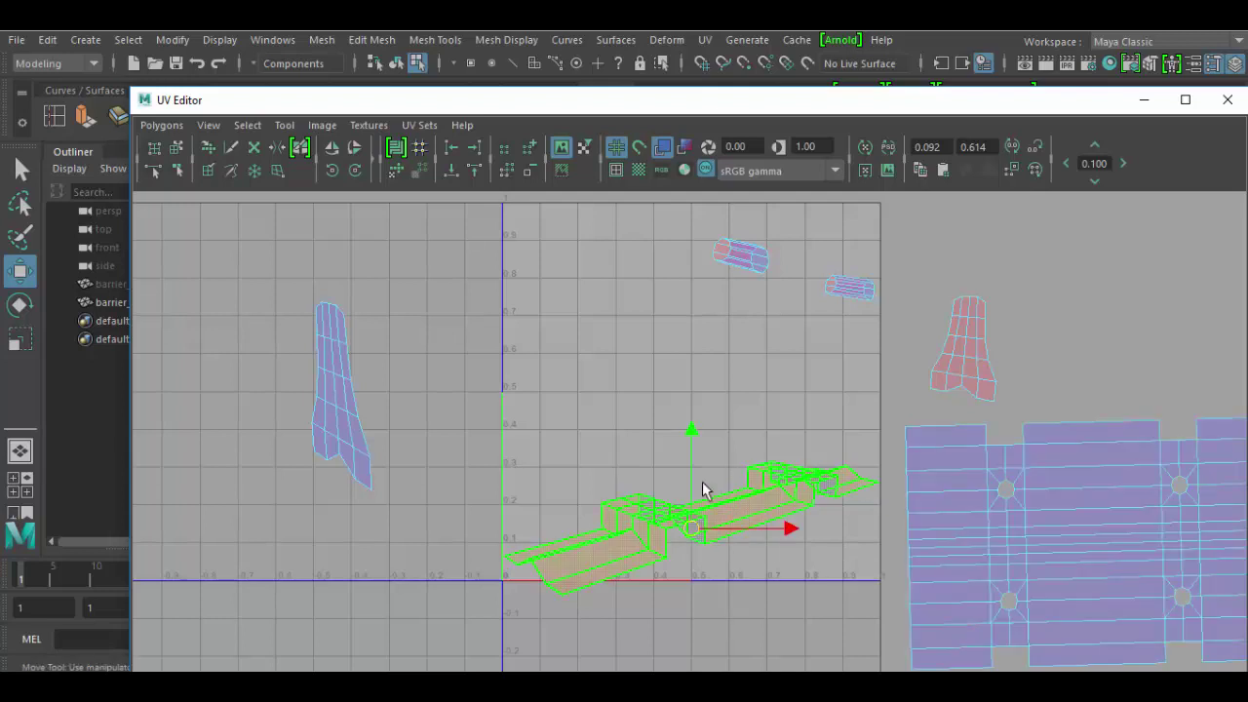
{"action": "key", "text": "F8"}
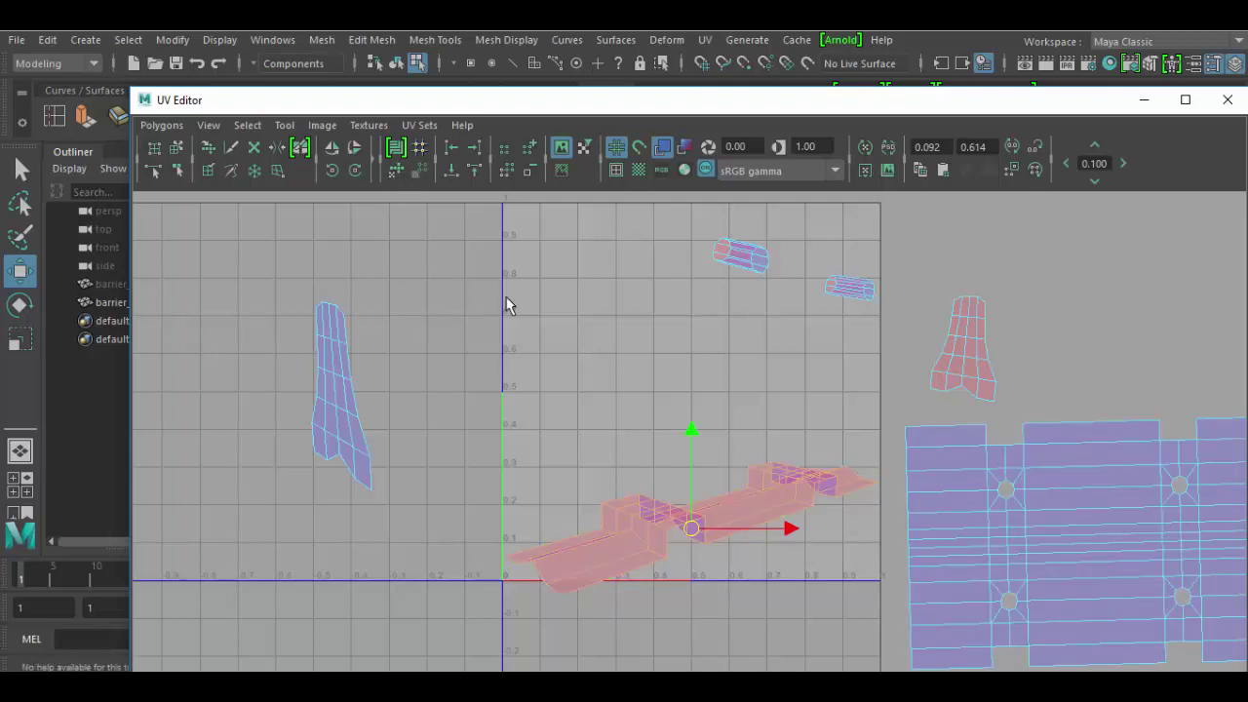
{"action": "left_click", "coordinate": [397, 173]}
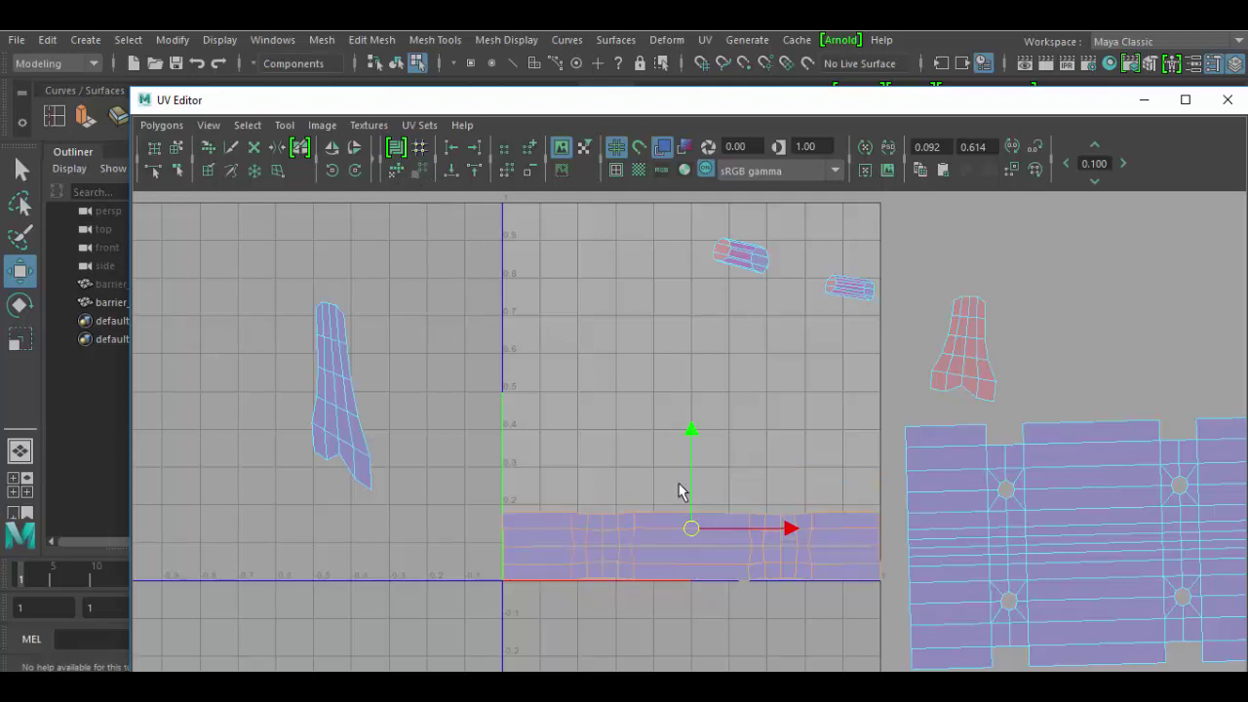
Unfold each of the two small through-hole shells separately
{"action": "key", "text": "F8"}
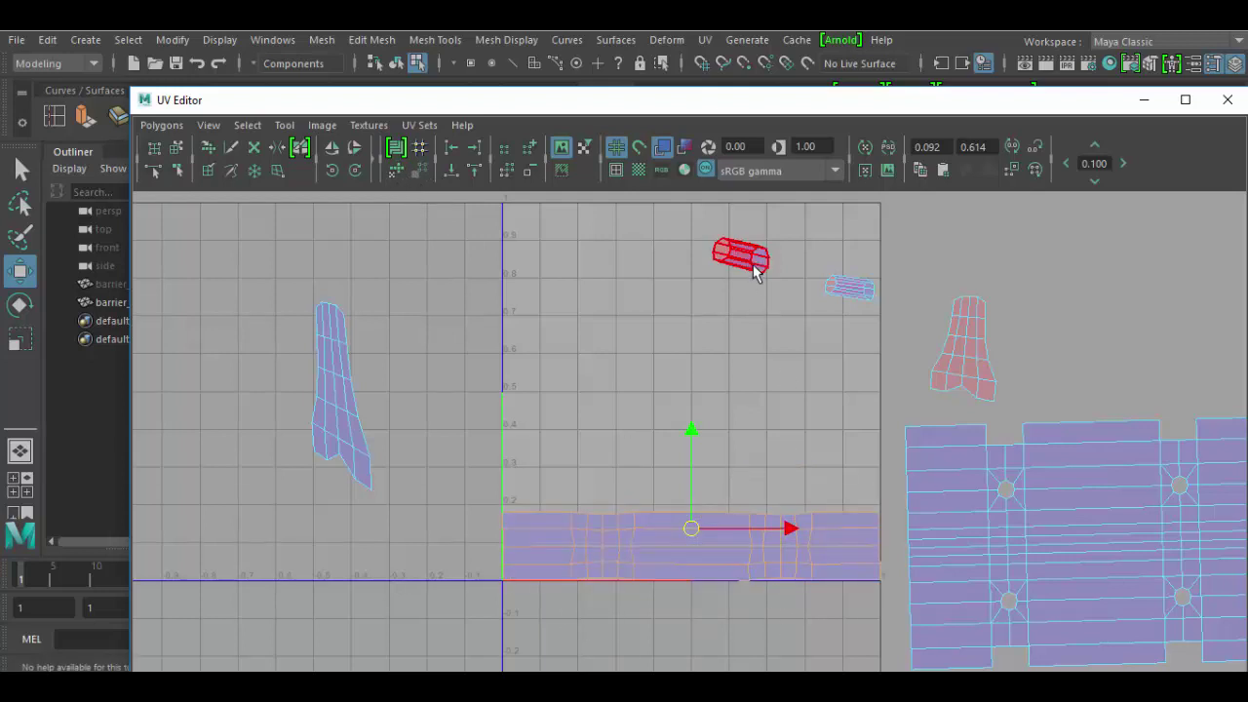
{"action": "left_click", "coordinate": [746, 258]}
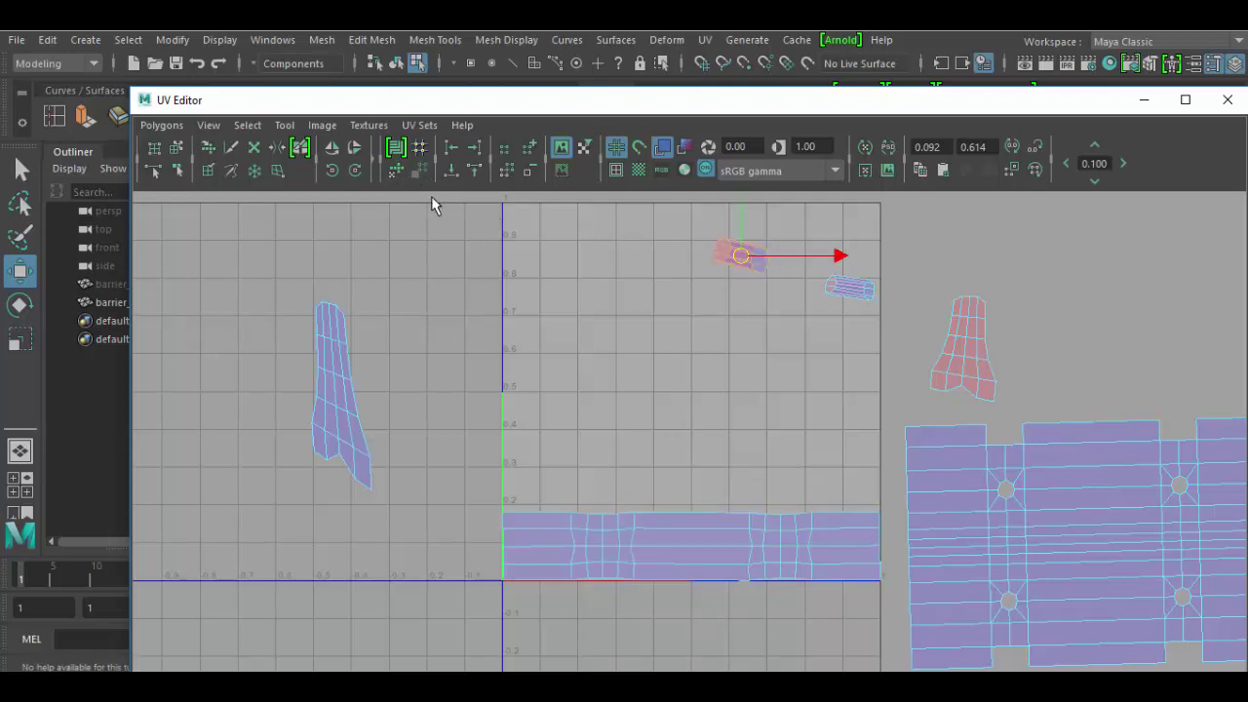
{"action": "left_click", "coordinate": [398, 172]}
{"action": "left_click", "coordinate": [853, 293]}
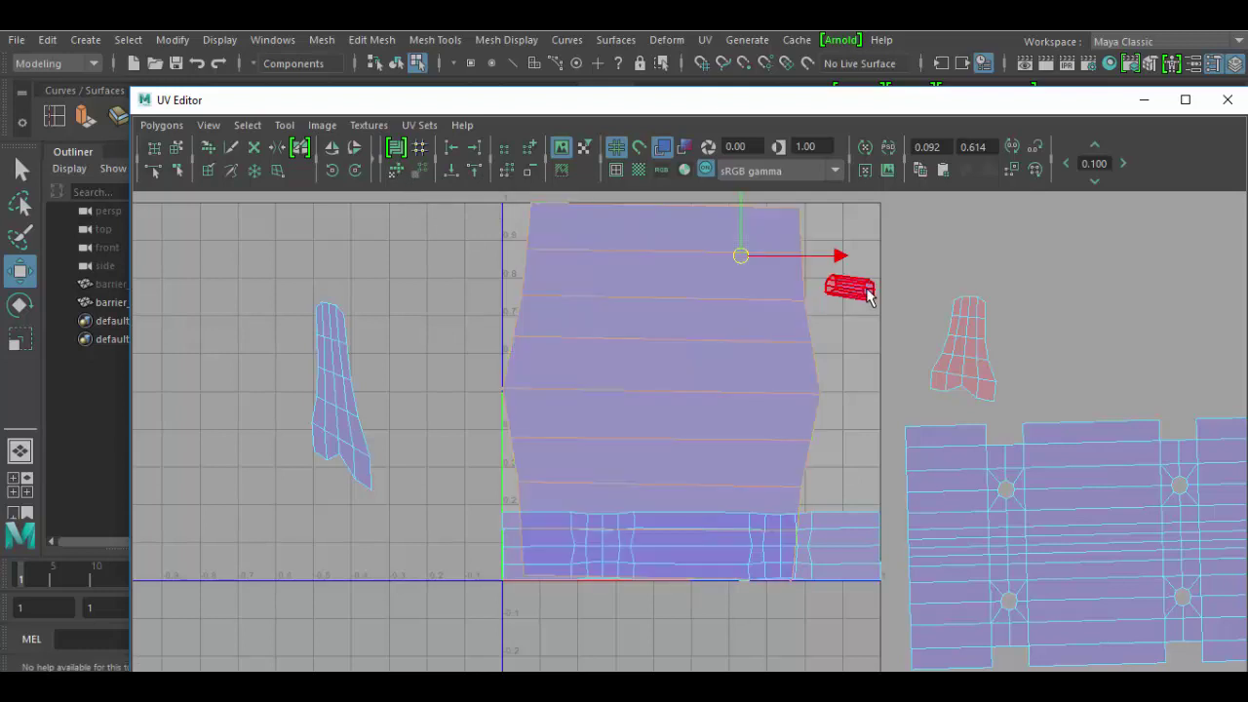
{"action": "left_click", "coordinate": [398, 172]}
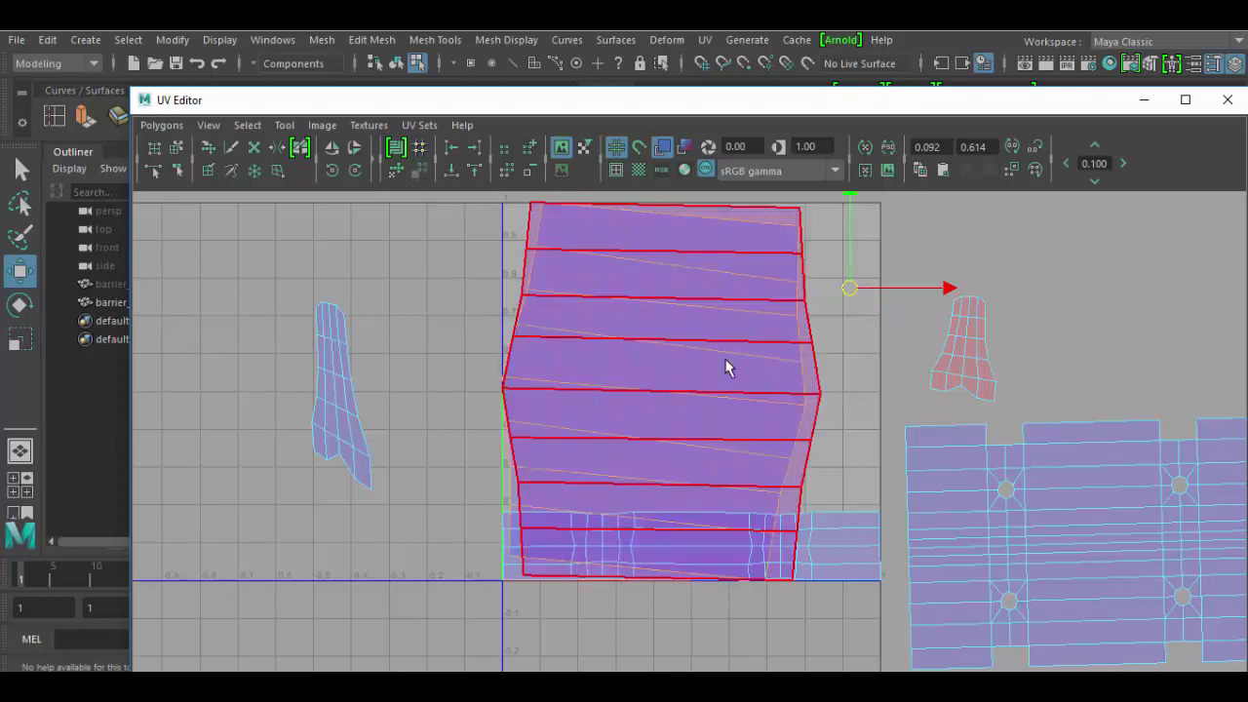
{"action": "key", "text": "ctrl+z"}
Unfold each of the barrier's two end-face shells separately
{"action": "left_click", "coordinate": [911, 376]}
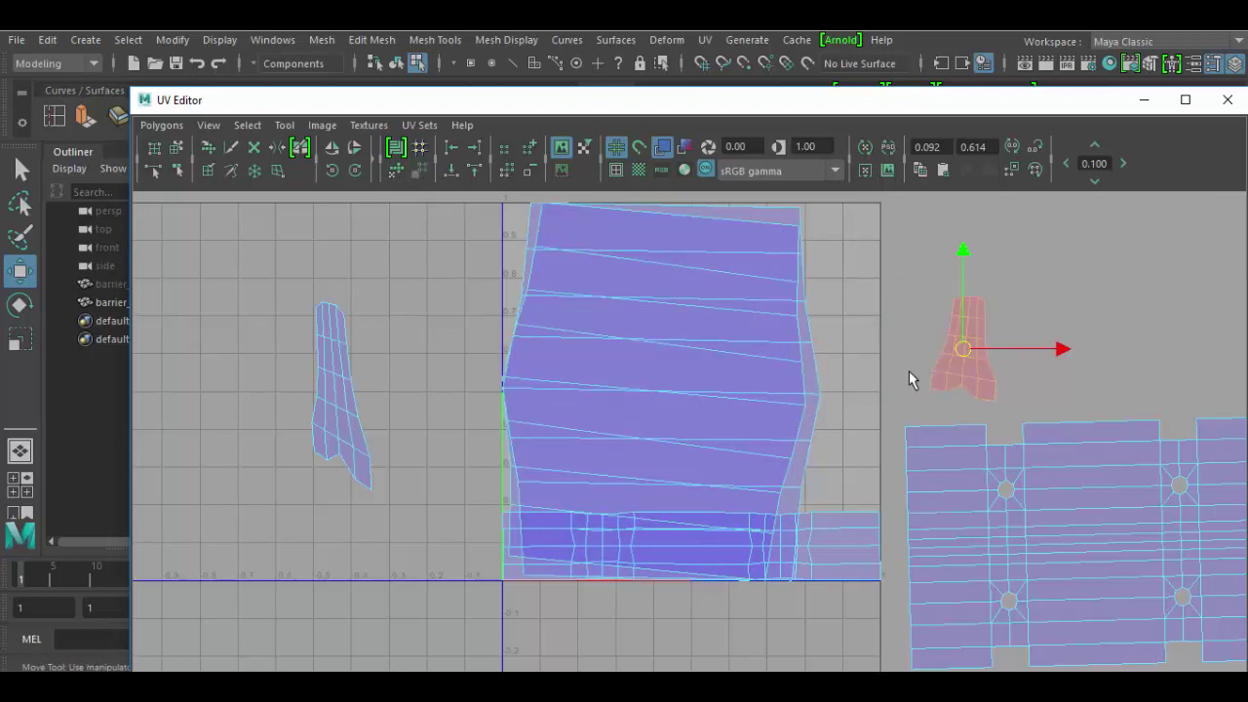
{"action": "left_click", "coordinate": [965, 351]}
{"action": "key", "text": "ctrl+z"}
{"action": "left_click", "coordinate": [397, 172]}
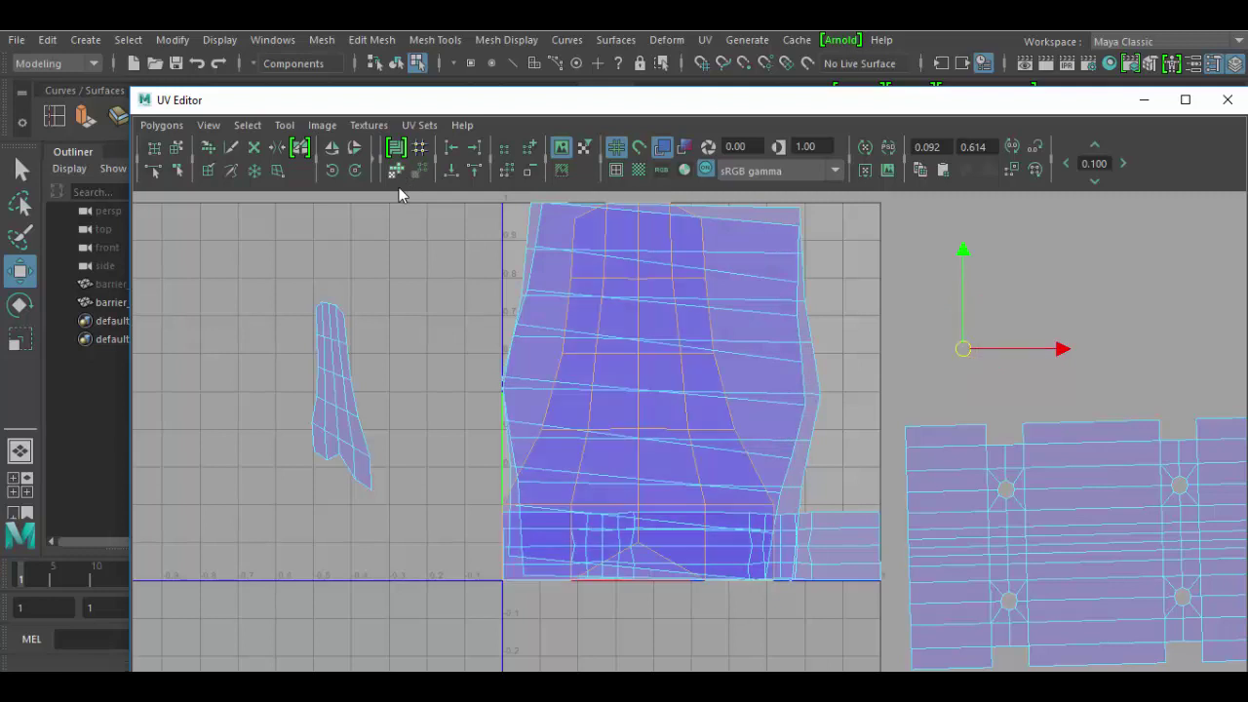
{"action": "left_click", "coordinate": [341, 418]}
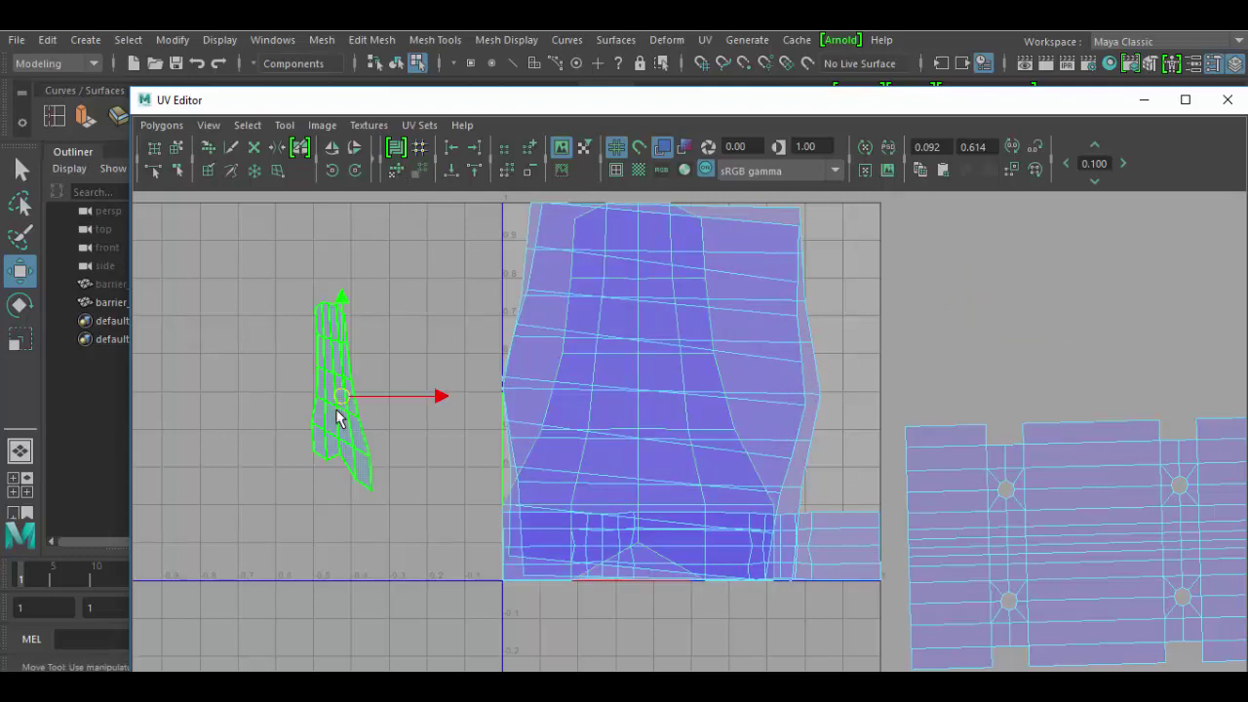
{"action": "left_click", "coordinate": [398, 174]}
Move one end-face shell out of the stacked shells, to the left of the 0–1 UV tile
{"action": "scroll", "coordinate": [513, 452], "scroll_direction": "down", "scroll_amount": 1}
{"action": "left_click", "coordinate": [622, 459]}
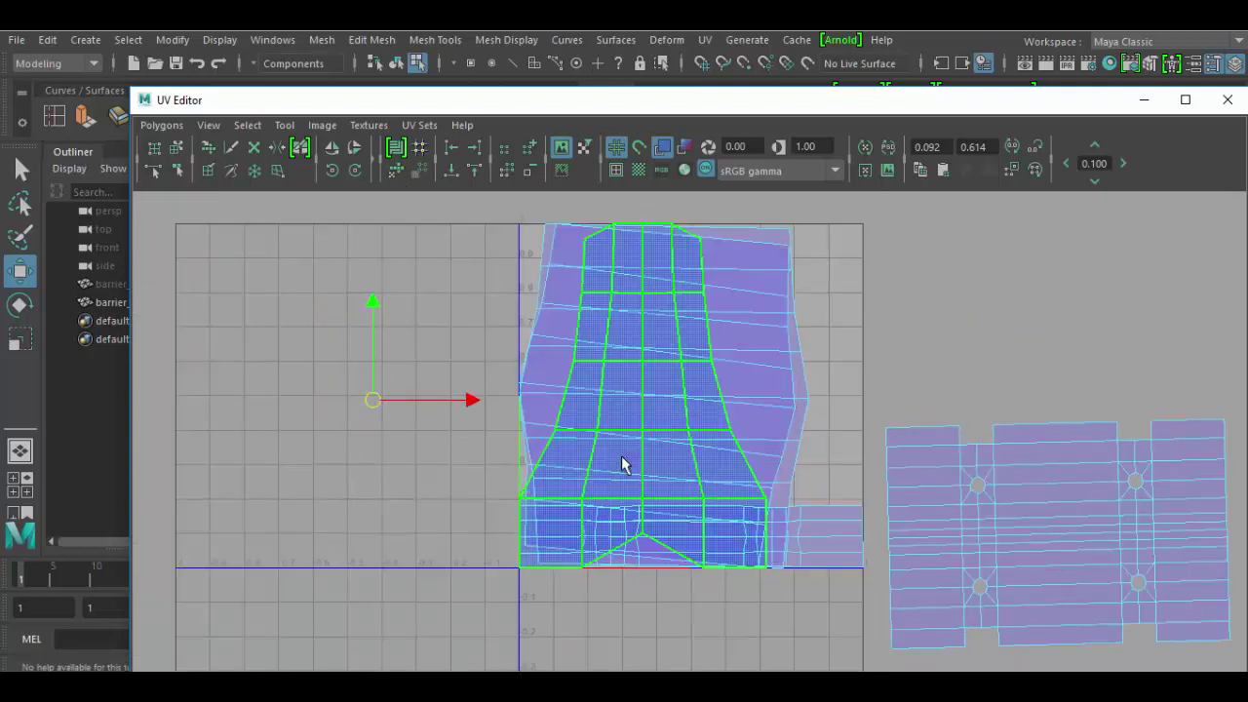
{"action": "scroll", "coordinate": [676, 454], "scroll_direction": "down", "scroll_amount": 1}
{"action": "left_click", "coordinate": [673, 448]}
{"action": "left_click", "coordinate": [650, 406]}
{"action": "left_click_drag", "start_coordinate": [649, 407], "coordinate": [252, 402]}
Shift the remaining stacked shells slightly down and left, and move the second end-face shell above the body shell
{"action": "left_click", "coordinate": [666, 483]}
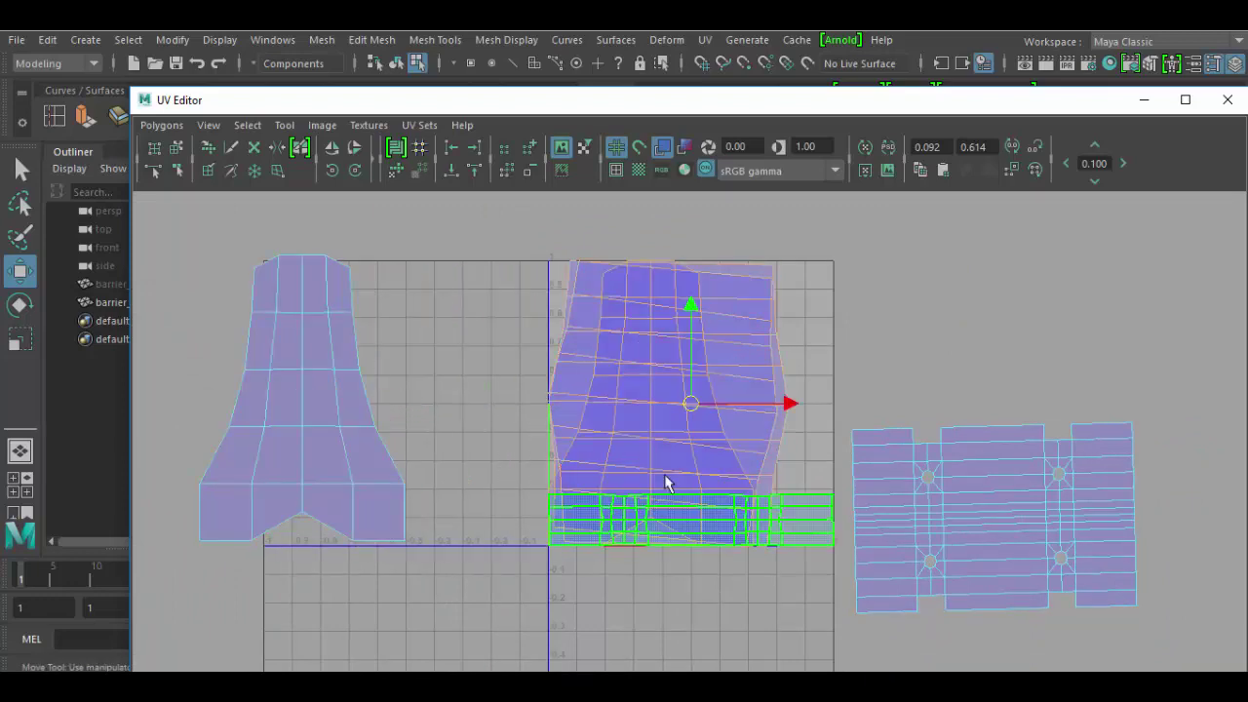
{"action": "left_click", "coordinate": [685, 399]}
{"action": "left_click", "coordinate": [693, 413]}
{"action": "left_click_drag", "start_coordinate": [702, 407], "coordinate": [671, 423]}
{"action": "left_click", "coordinate": [871, 380]}
{"action": "left_click", "coordinate": [609, 407]}
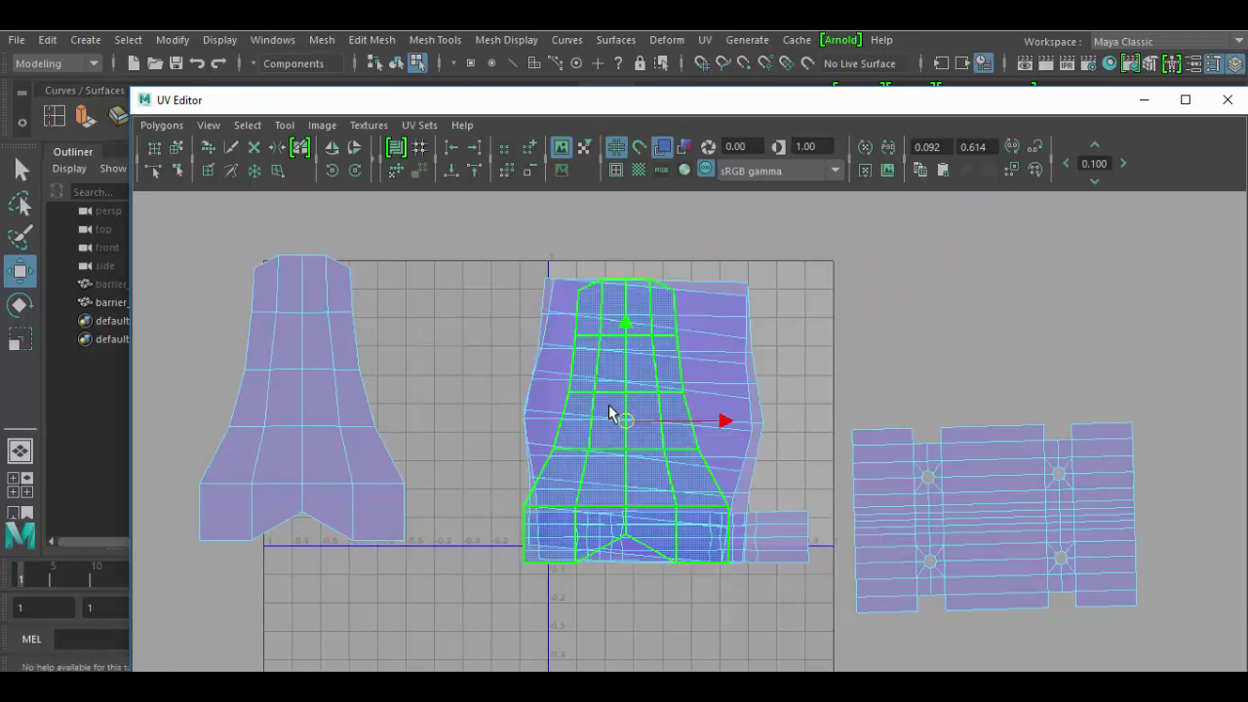
{"action": "left_click", "coordinate": [641, 418]}
{"action": "left_click", "coordinate": [630, 424]}
{"action": "left_click_drag", "start_coordinate": [630, 423], "coordinate": [920, 259]}
Move one through-hole shell above the 0–1 UV tile and the other to the far left of the first end-face shell
{"action": "left_click", "coordinate": [624, 429]}
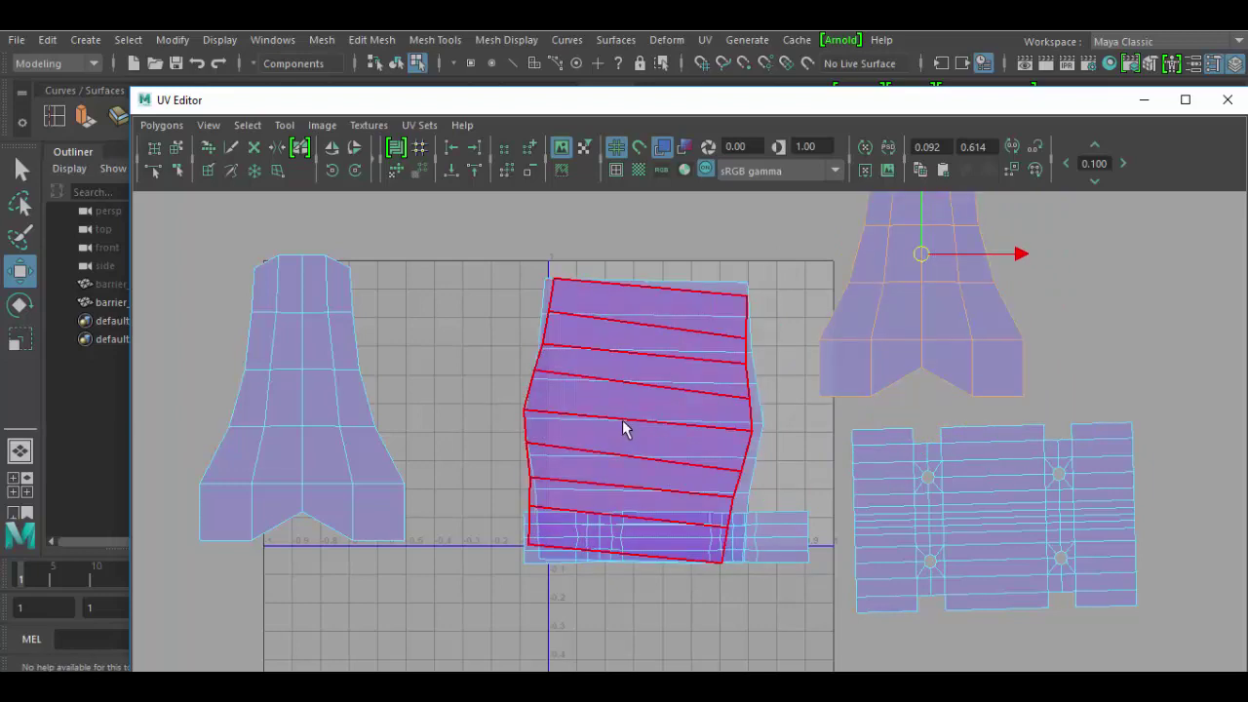
{"action": "scroll", "coordinate": [629, 429], "scroll_direction": "down", "scroll_amount": 4}
{"action": "left_click", "coordinate": [661, 436]}
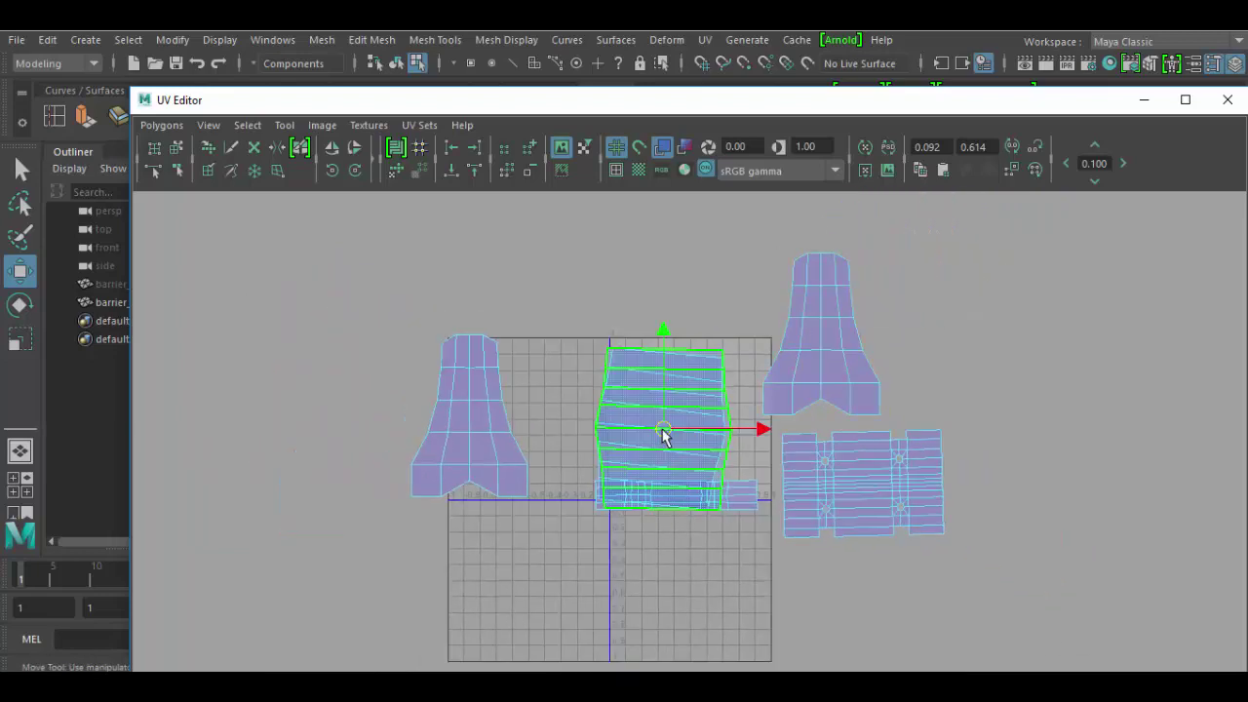
{"action": "left_click_drag", "start_coordinate": [659, 432], "coordinate": [549, 251]}
{"action": "left_click", "coordinate": [646, 413]}
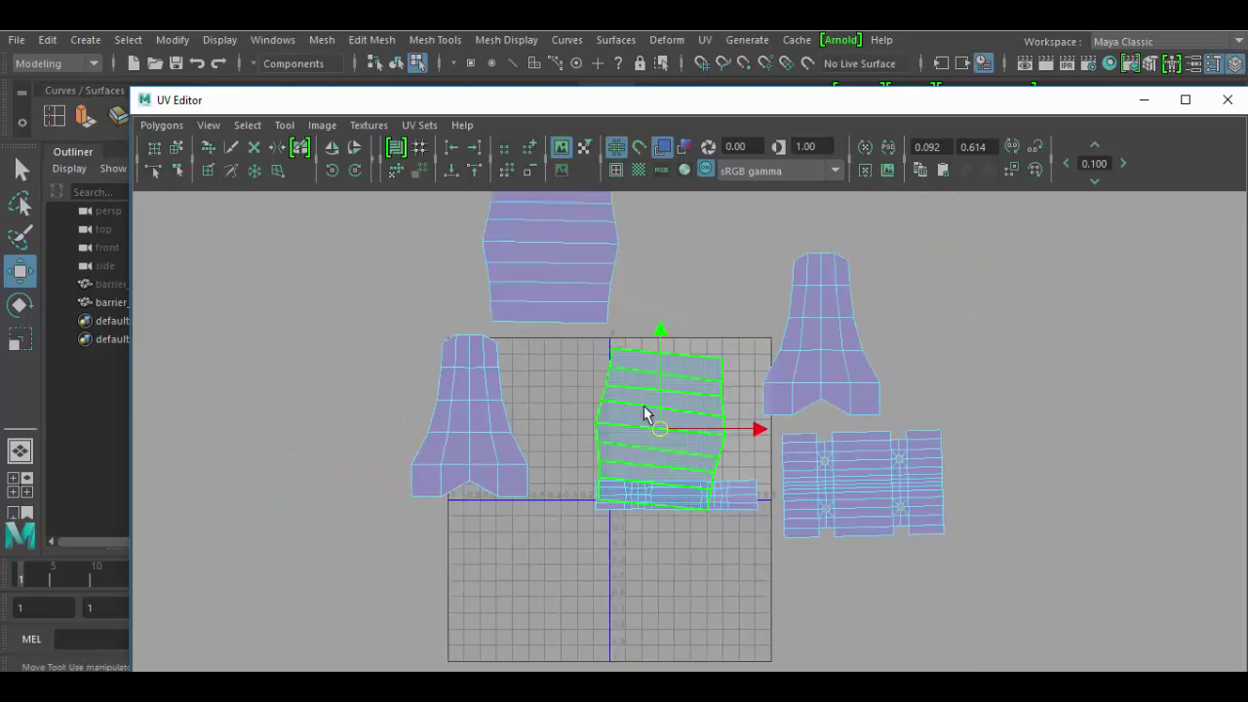
{"action": "left_click_drag", "start_coordinate": [668, 429], "coordinate": [261, 419]}
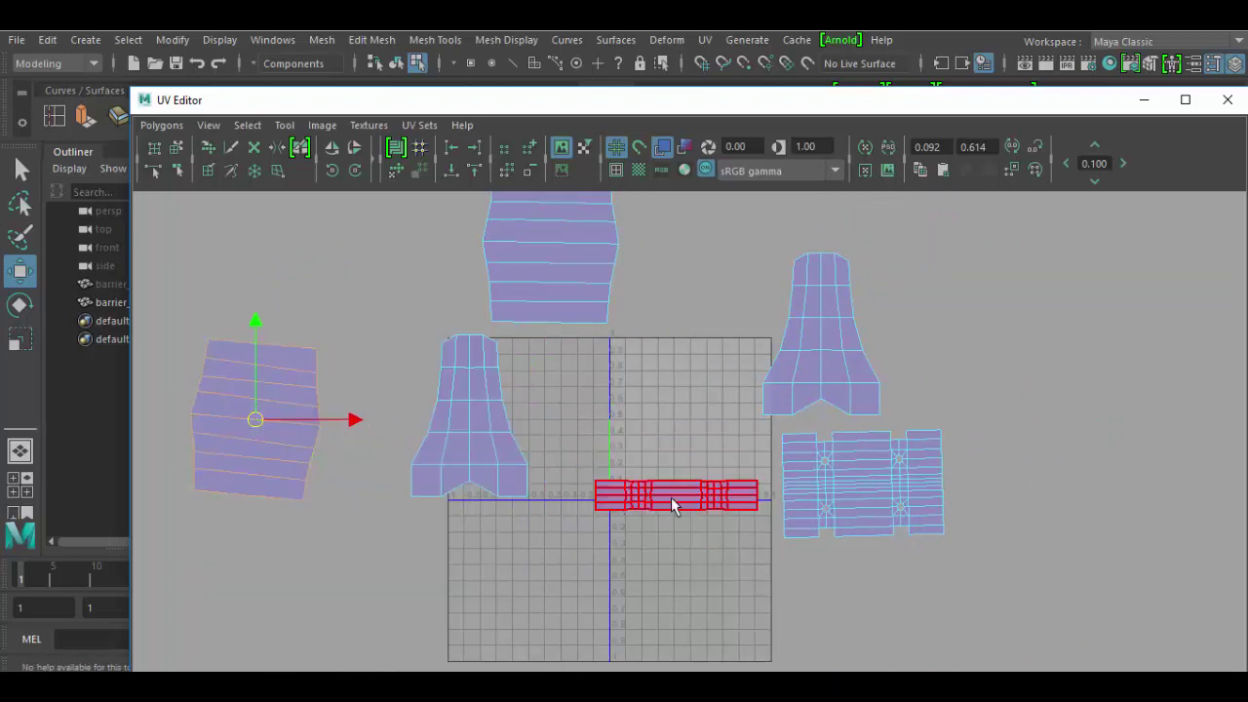
Move the underside shell up and slightly left so it sits clear of all other shells
{"action": "left_click", "coordinate": [669, 495]}
{"action": "left_click_drag", "start_coordinate": [669, 495], "coordinate": [653, 470]}
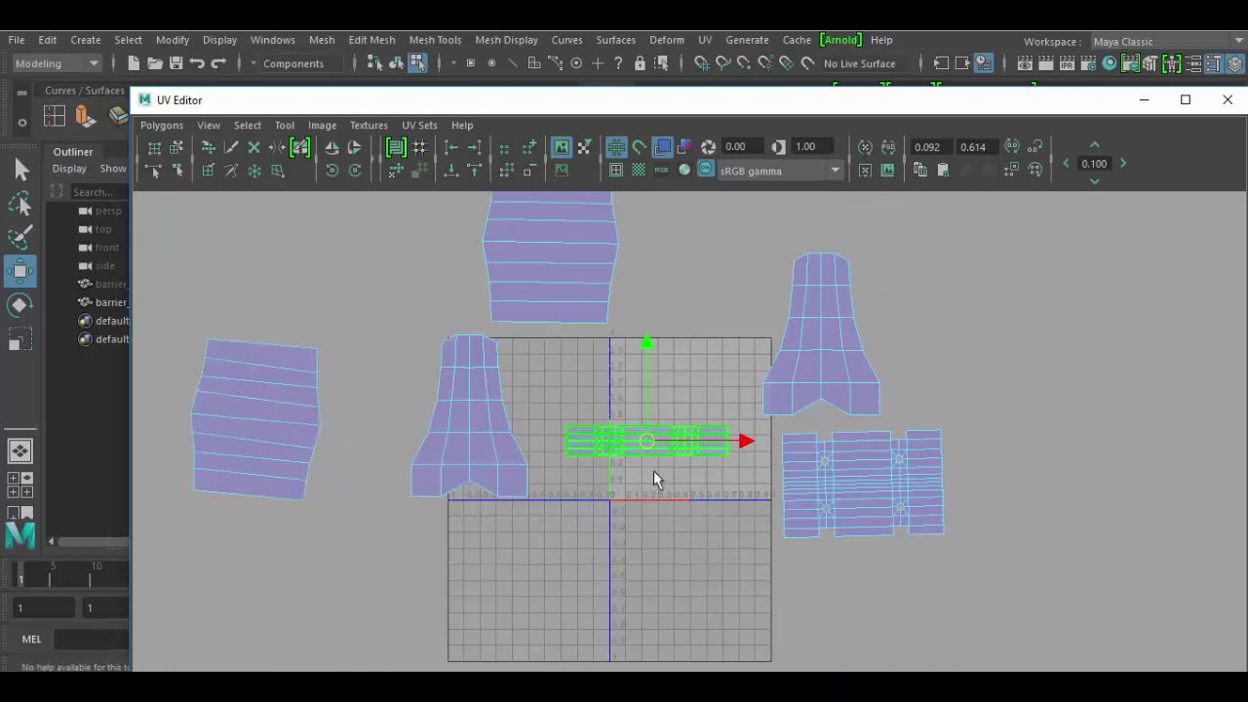
{"action": "scroll", "coordinate": [666, 539], "scroll_direction": "down", "scroll_amount": 2}
{"action": "scroll", "coordinate": [666, 539], "scroll_direction": "down", "scroll_amount": 2}
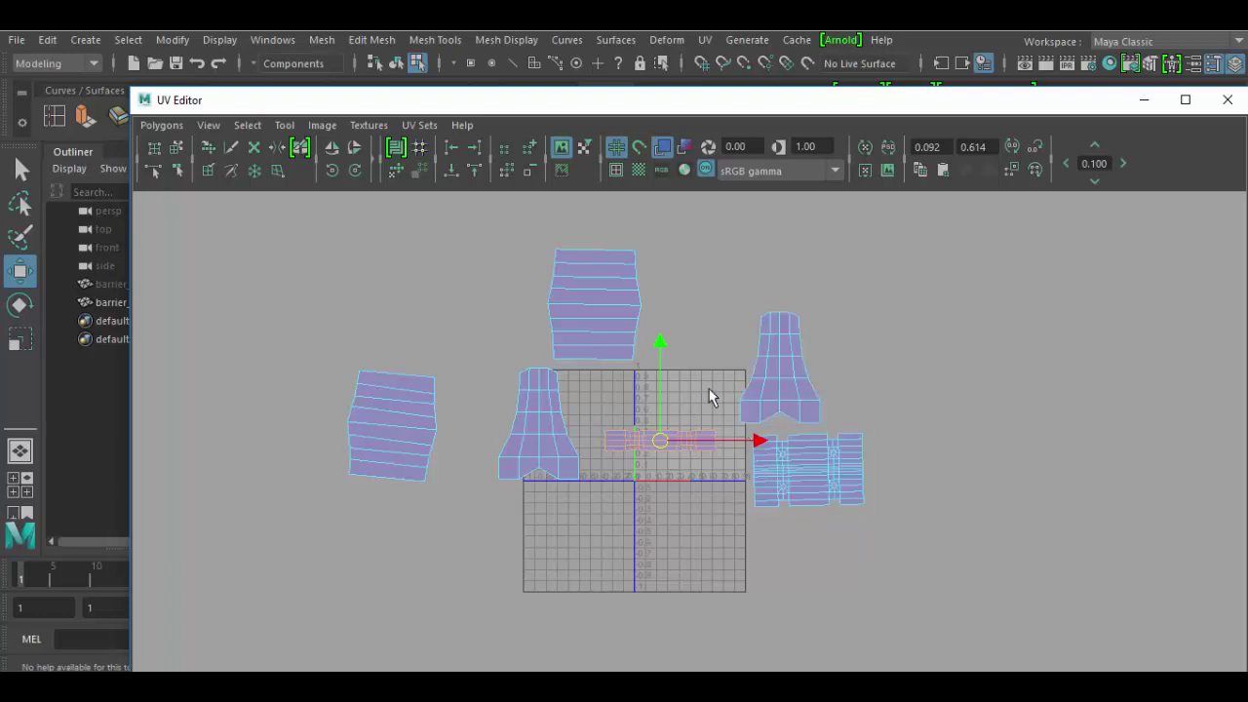
{"action": "scroll", "coordinate": [738, 496], "scroll_direction": "up", "scroll_amount": 5}
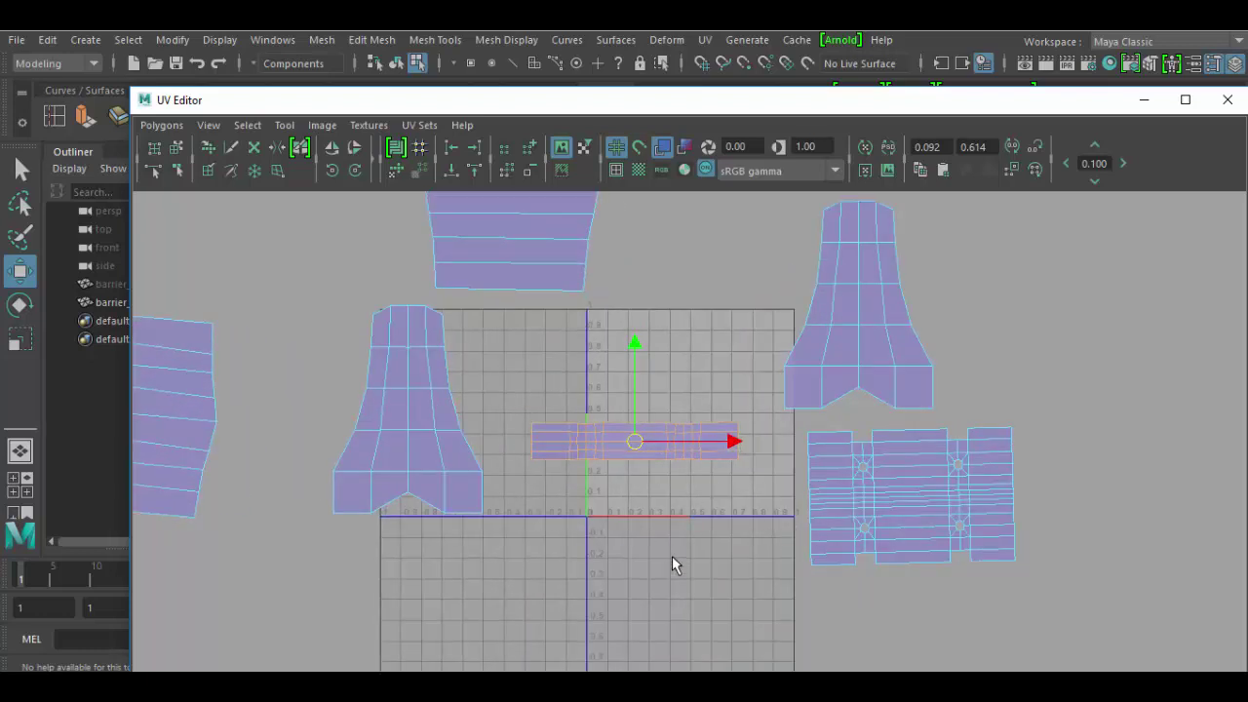
Open the Layout UVs options and reset them to their default settings
{"action": "left_click", "coordinate": [163, 127]}
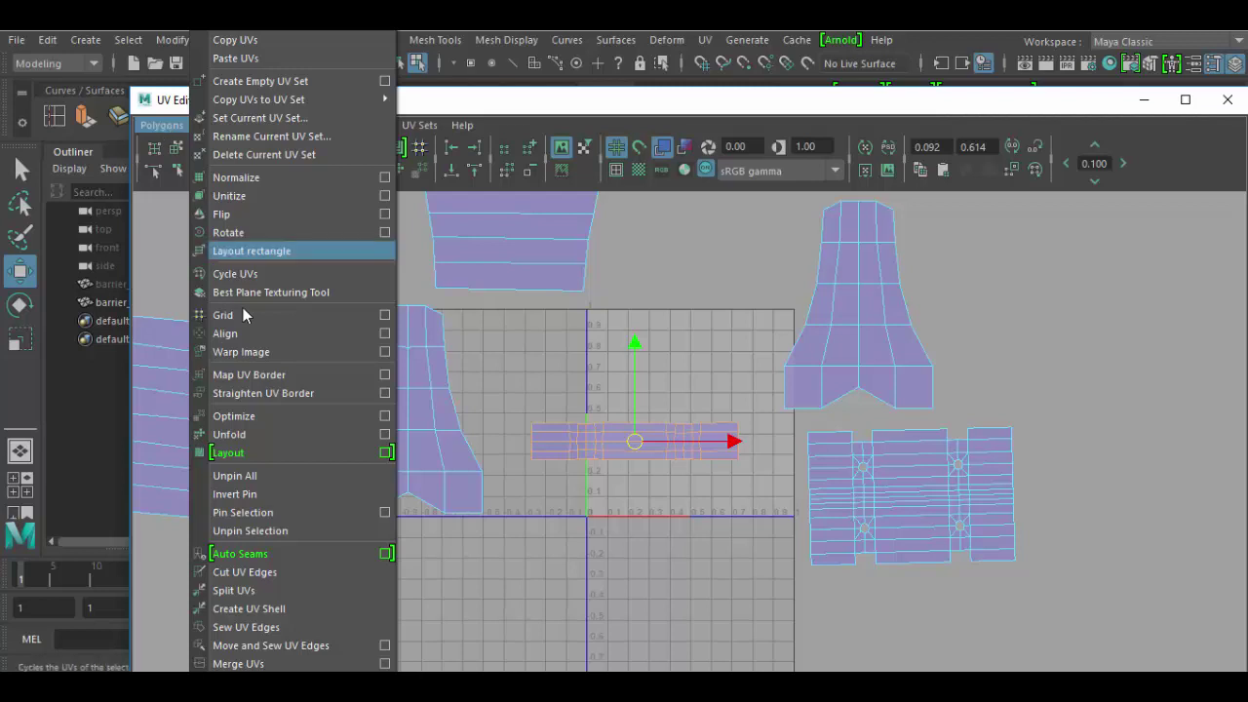
{"action": "left_click", "coordinate": [385, 455]}
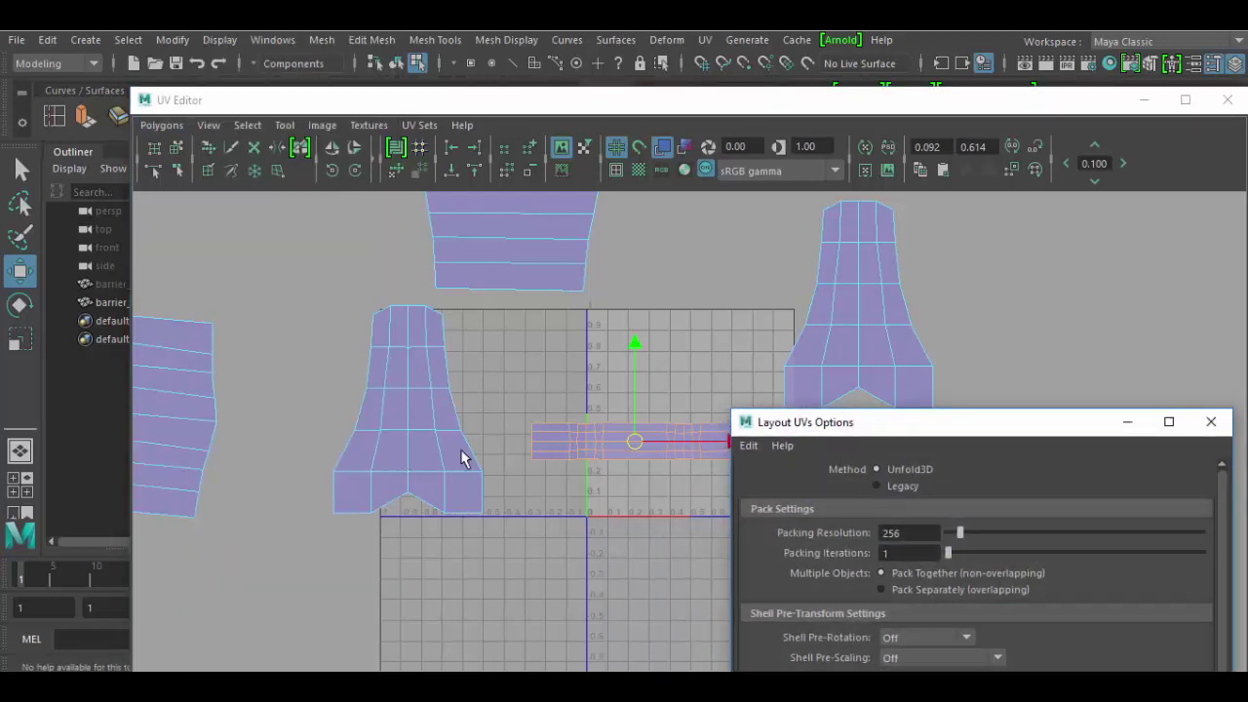
{"action": "left_click_drag", "start_coordinate": [859, 426], "coordinate": [467, 48]}
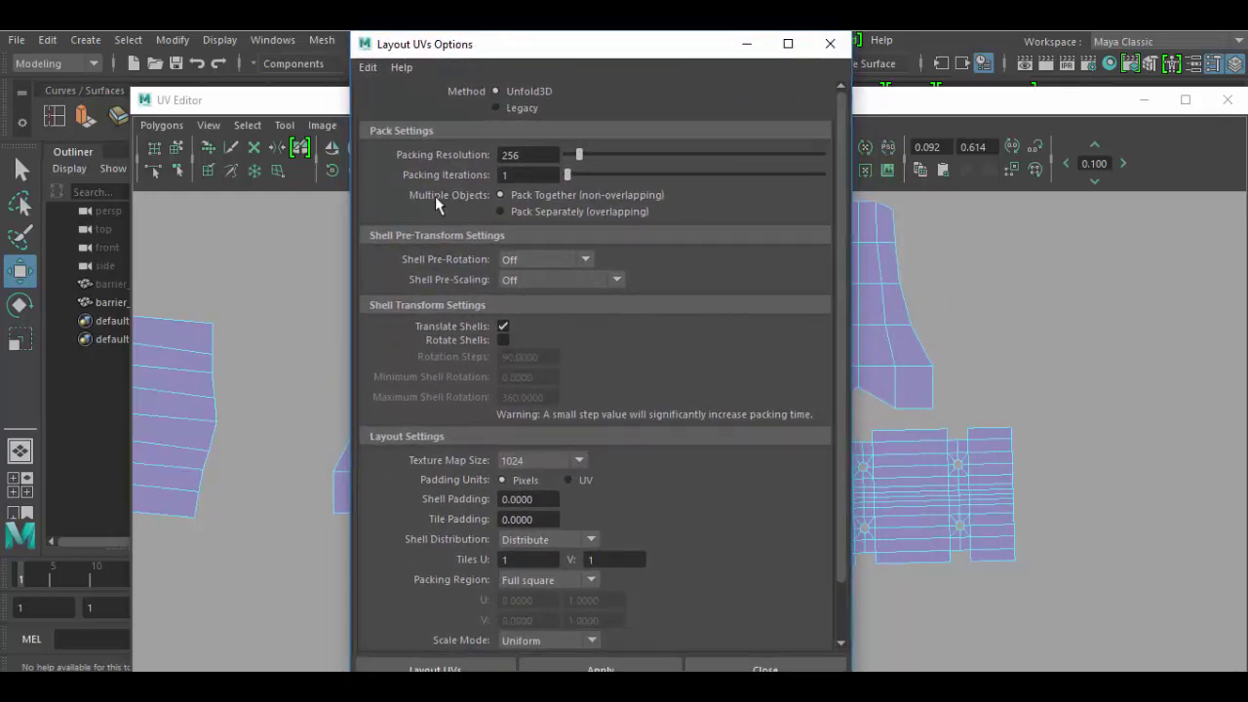
{"action": "left_click", "coordinate": [368, 68]}
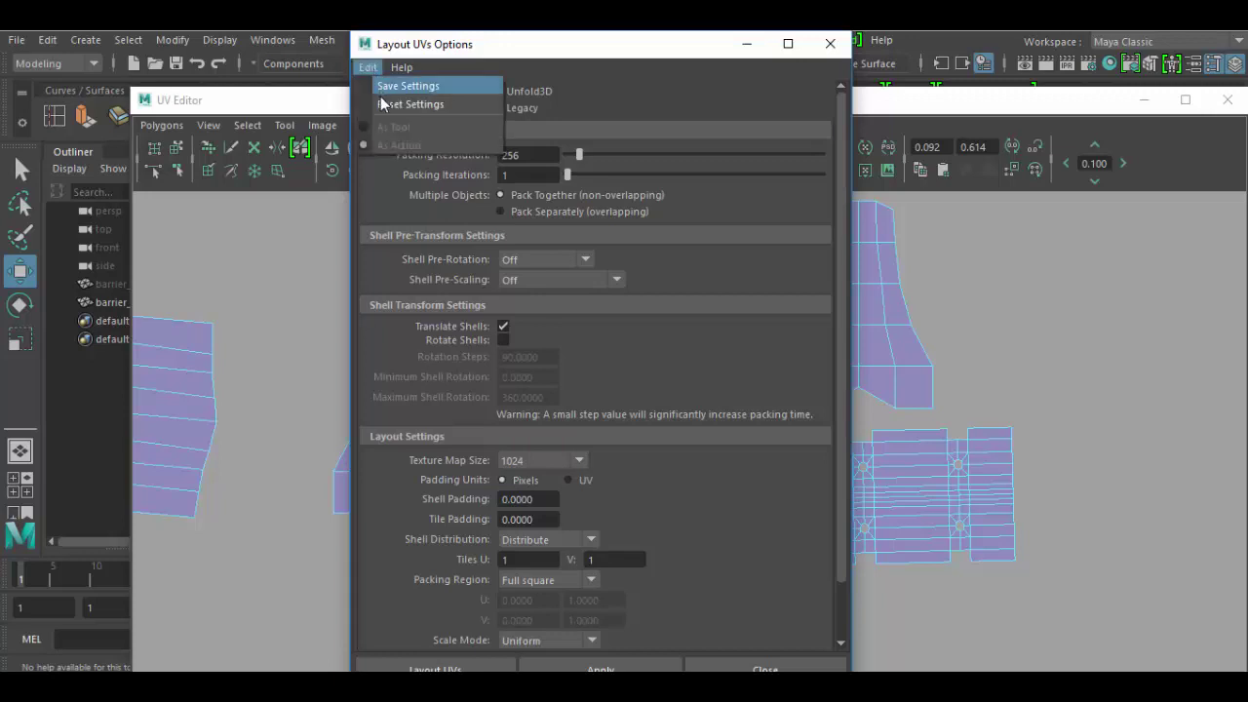
{"action": "left_click", "coordinate": [382, 103]}
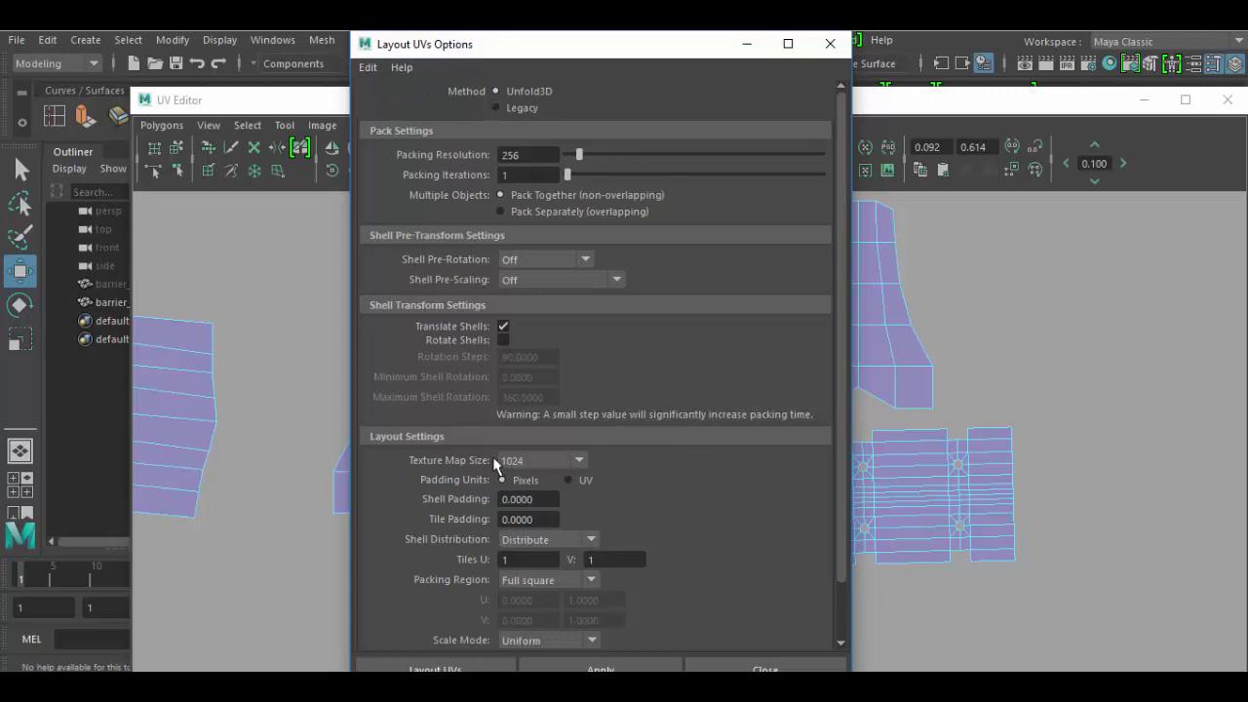
Set the layout's shell pre-scaling to Preserve UV Ratios and enable Rotate Shells
{"action": "left_click_drag", "start_coordinate": [551, 52], "coordinate": [700, 147]}
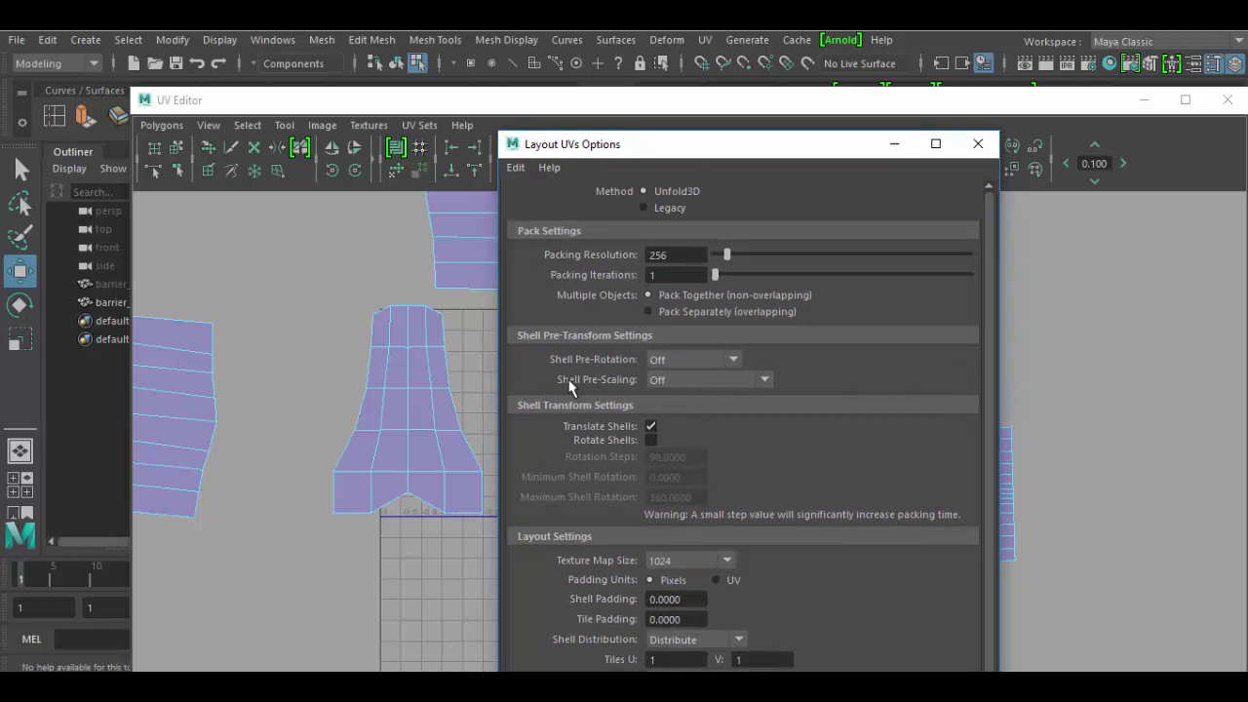
{"action": "left_click_drag", "start_coordinate": [624, 144], "coordinate": [607, 225]}
{"action": "scroll", "coordinate": [518, 301], "scroll_direction": "down", "scroll_amount": 3}
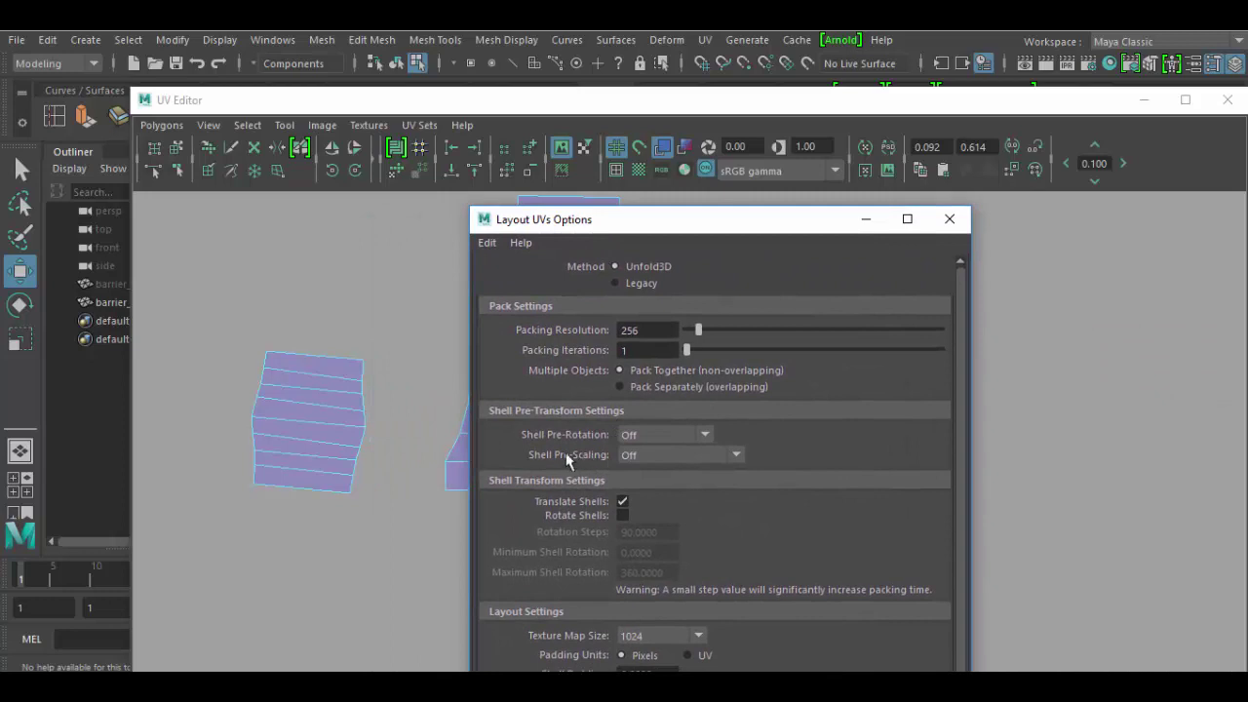
{"action": "left_click", "coordinate": [733, 455]}
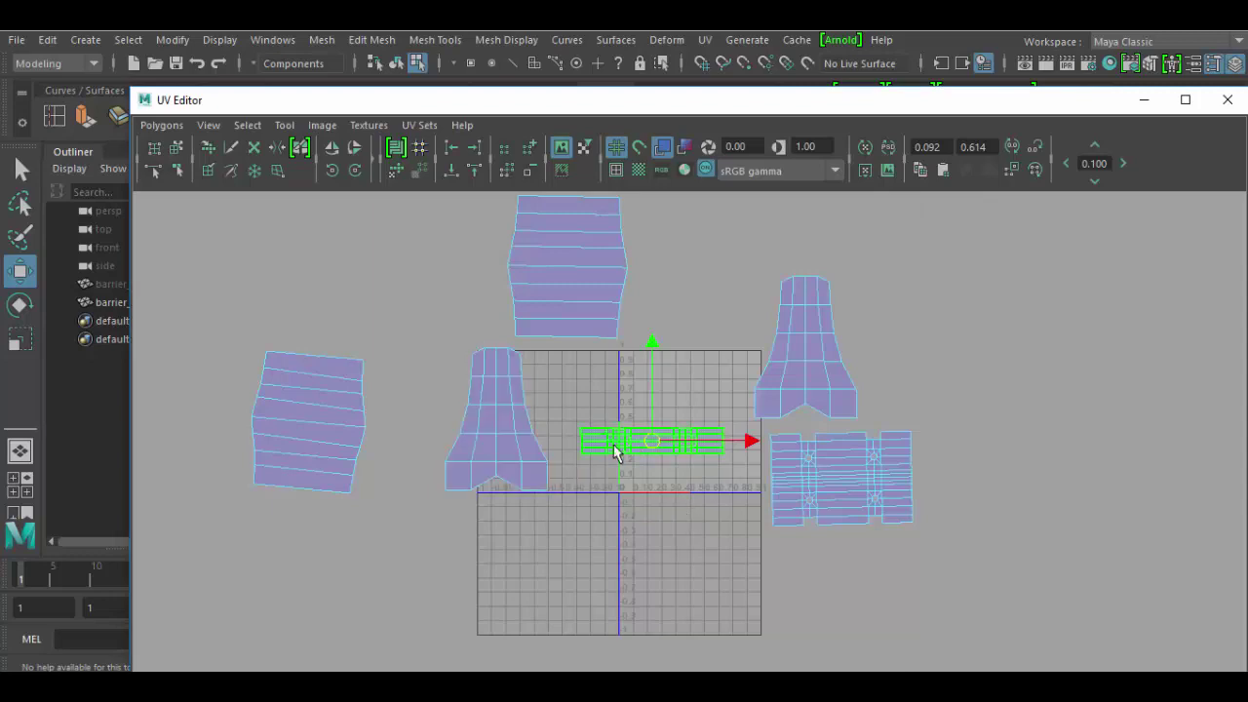
{"action": "left_click_drag", "start_coordinate": [573, 122], "coordinate": [964, 270]}
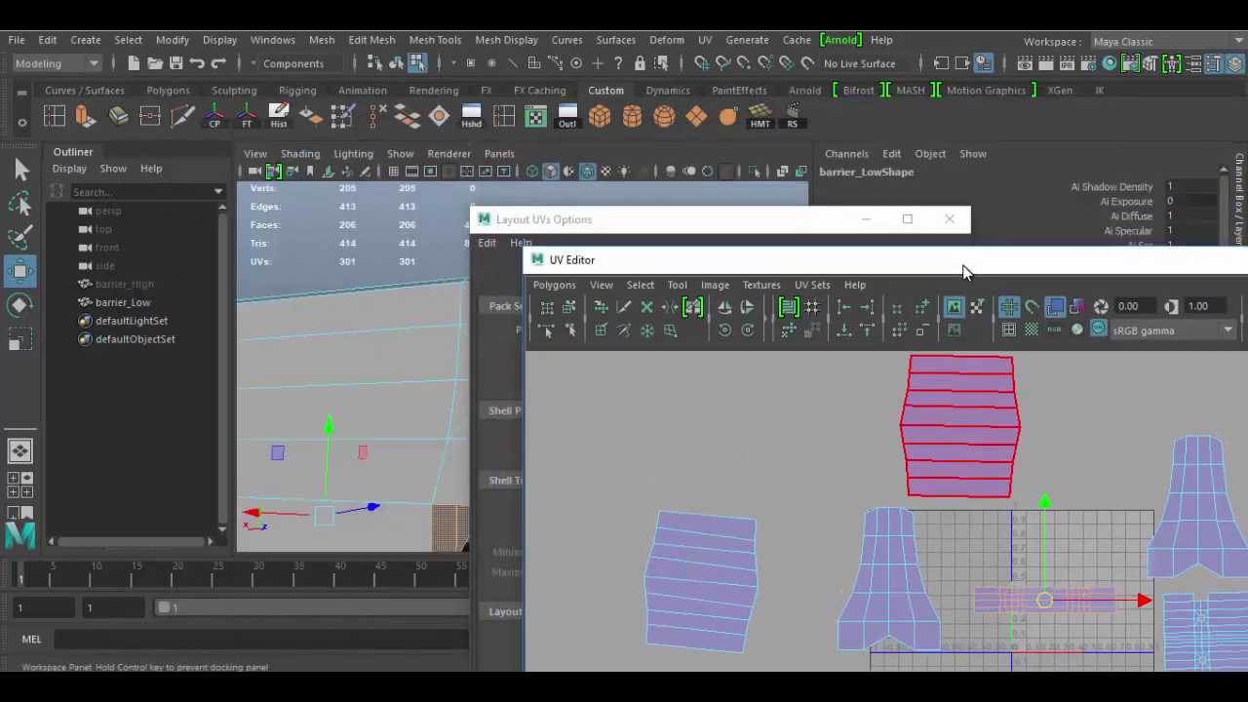
{"action": "left_click_drag", "start_coordinate": [738, 223], "coordinate": [493, 130]}
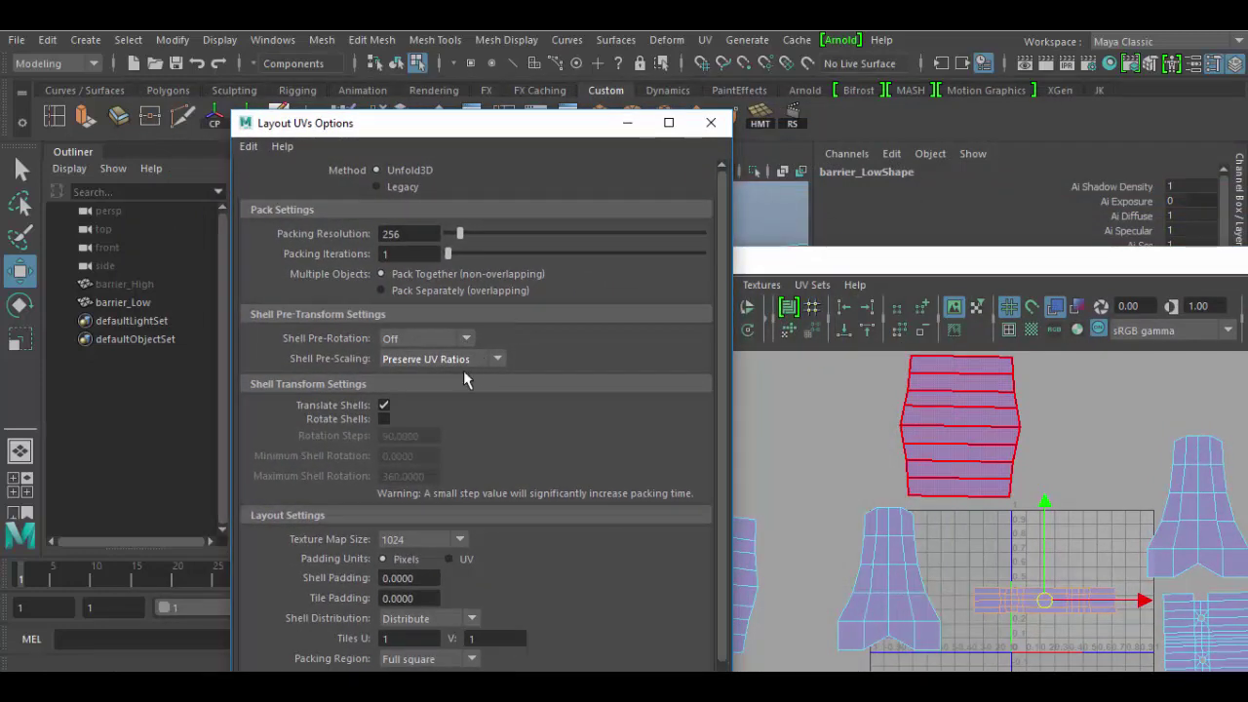
{"action": "left_click", "coordinate": [386, 419]}
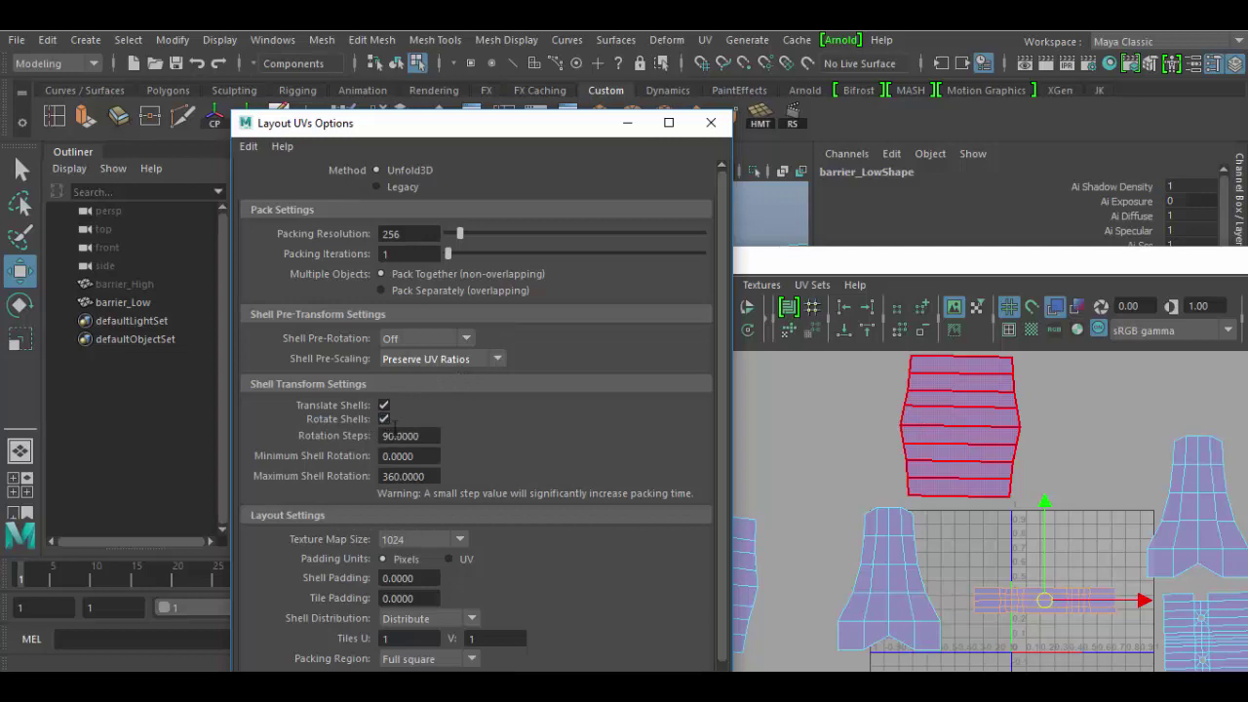
{"action": "left_click", "coordinate": [890, 575]}
{"action": "left_click", "coordinate": [1054, 575]}
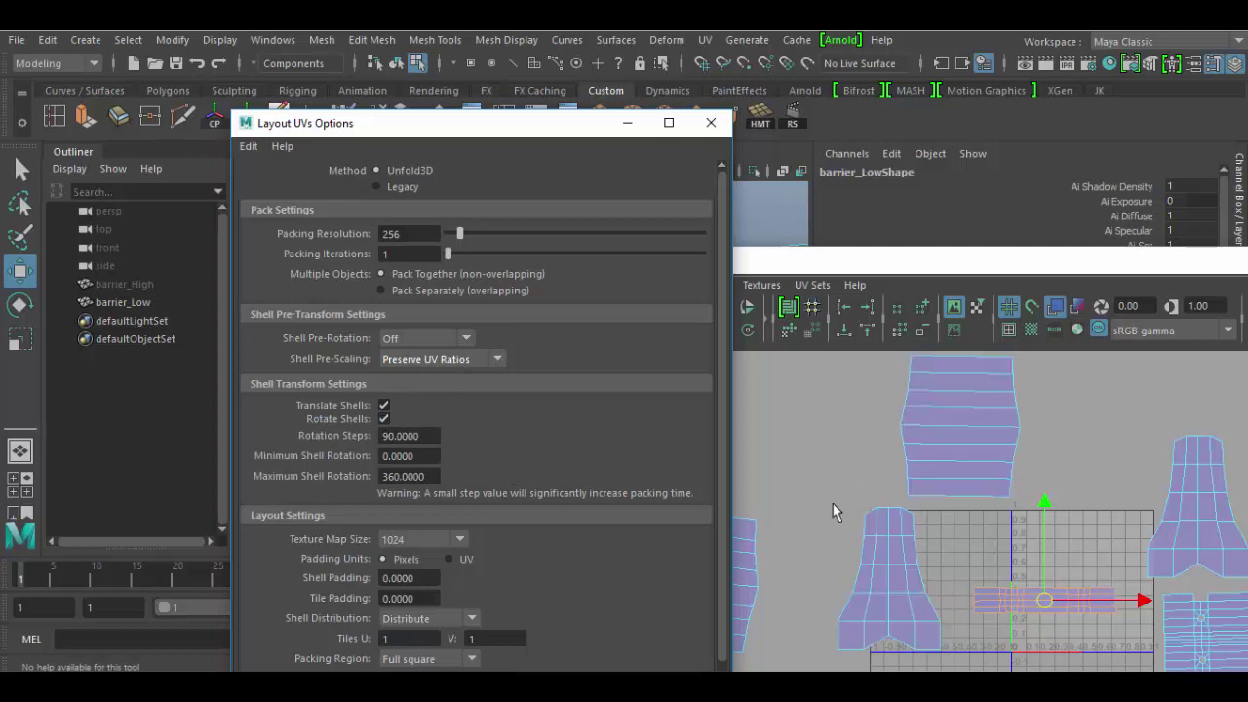
Set the layout's texture map size to 4096, with 32 pixels of shell padding and 16 pixels of tile padding
{"action": "scroll", "coordinate": [457, 478], "scroll_direction": "down", "scroll_amount": 2}
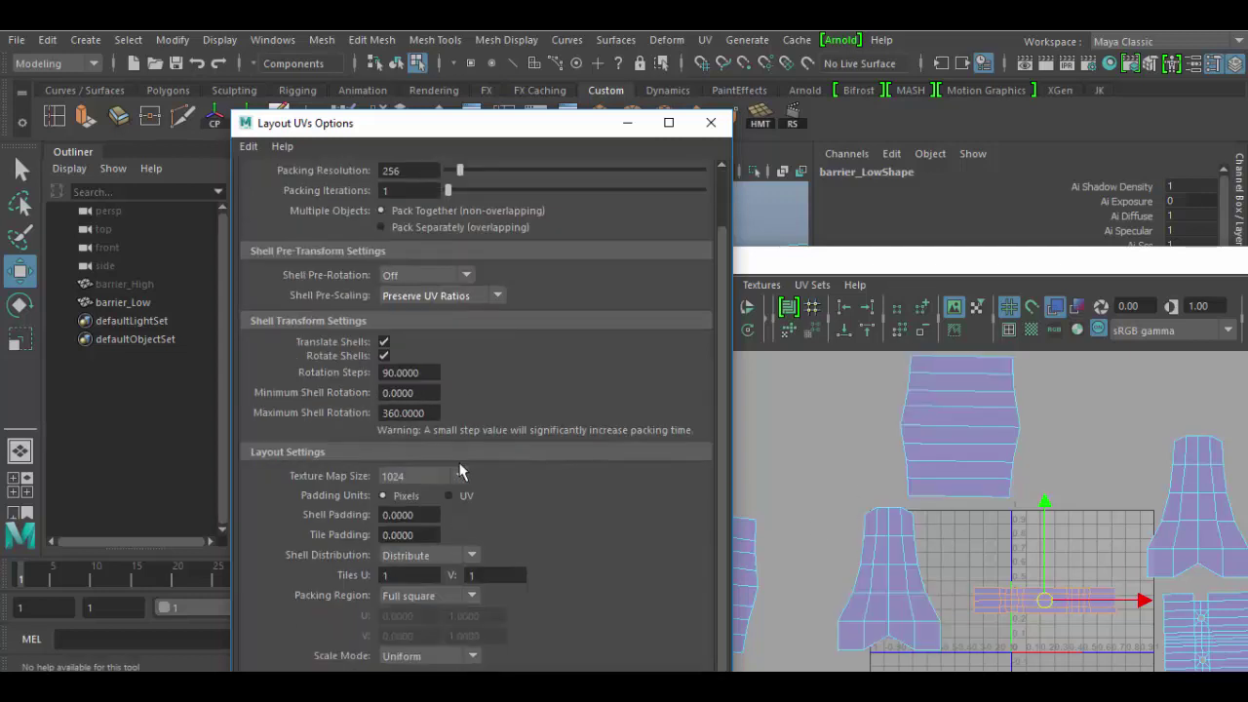
{"action": "left_click", "coordinate": [460, 476]}
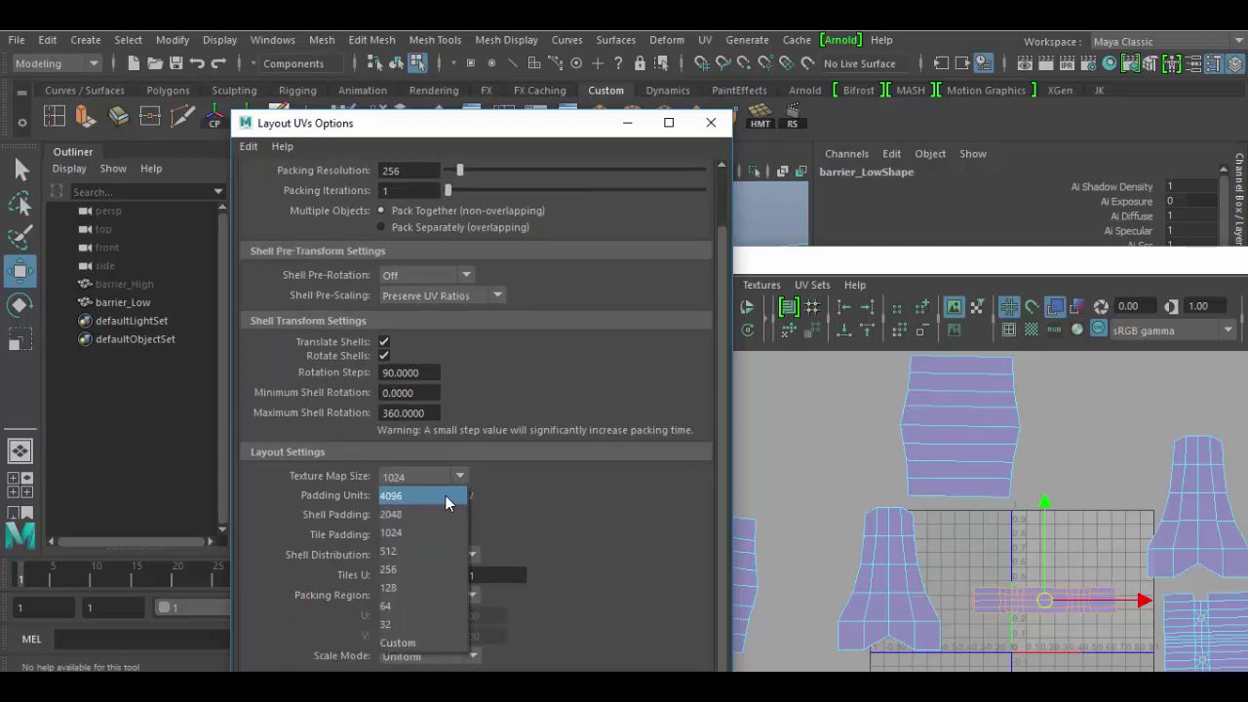
{"action": "left_click", "coordinate": [445, 499]}
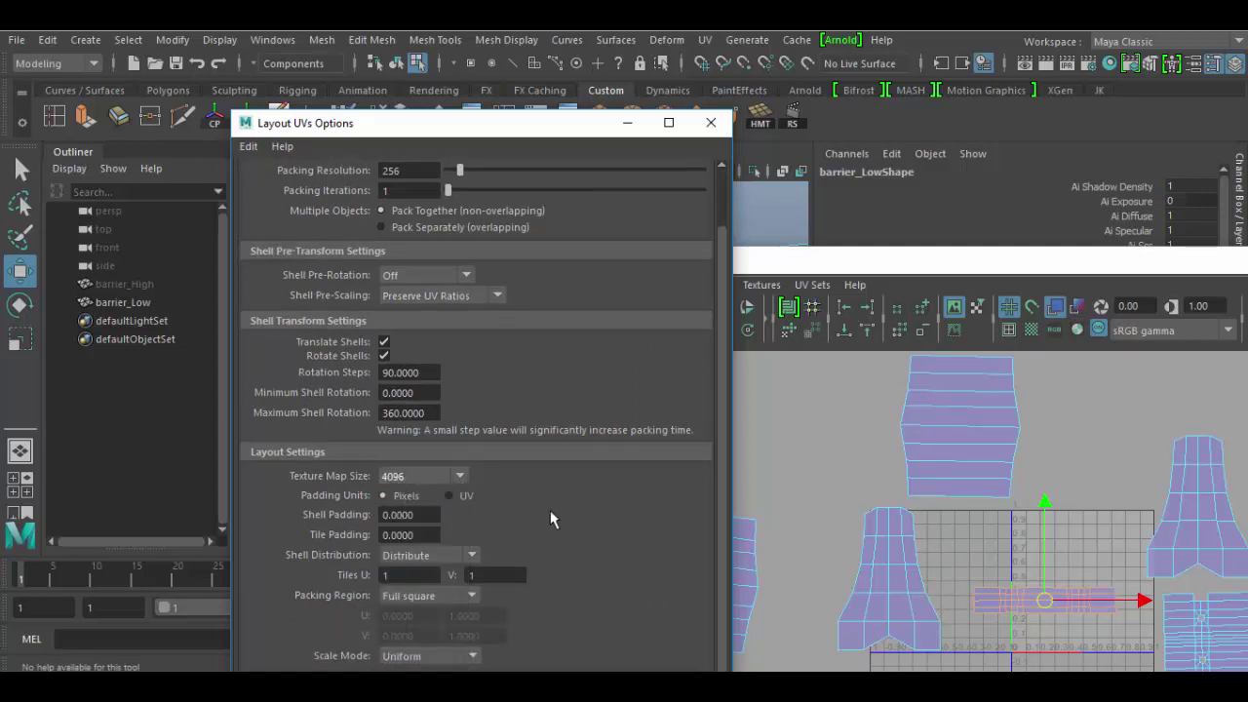
{"action": "left_click_drag", "start_coordinate": [431, 520], "coordinate": [284, 513]}
{"action": "key", "text": "Tab"}
{"action": "left_click_drag", "start_coordinate": [438, 514], "coordinate": [360, 524]}
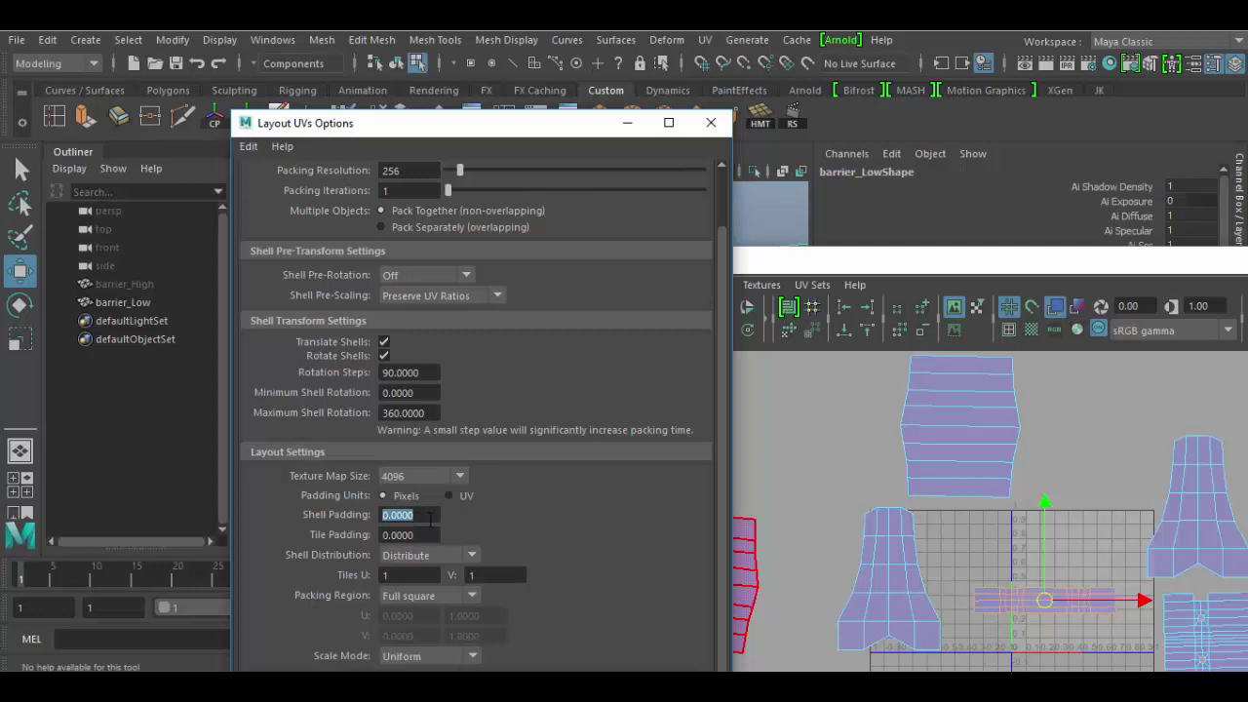
{"action": "type", "text": "32"}
{"action": "key", "text": "Tab"}
{"action": "left_click_drag", "start_coordinate": [434, 532], "coordinate": [350, 529]}
{"action": "type", "text": "16"}
{"action": "key", "text": "Return"}
Select all the barrier's UV shells and apply the layout to pack them into the 0–1 tile
{"action": "left_click_drag", "start_coordinate": [571, 132], "coordinate": [420, 35]}
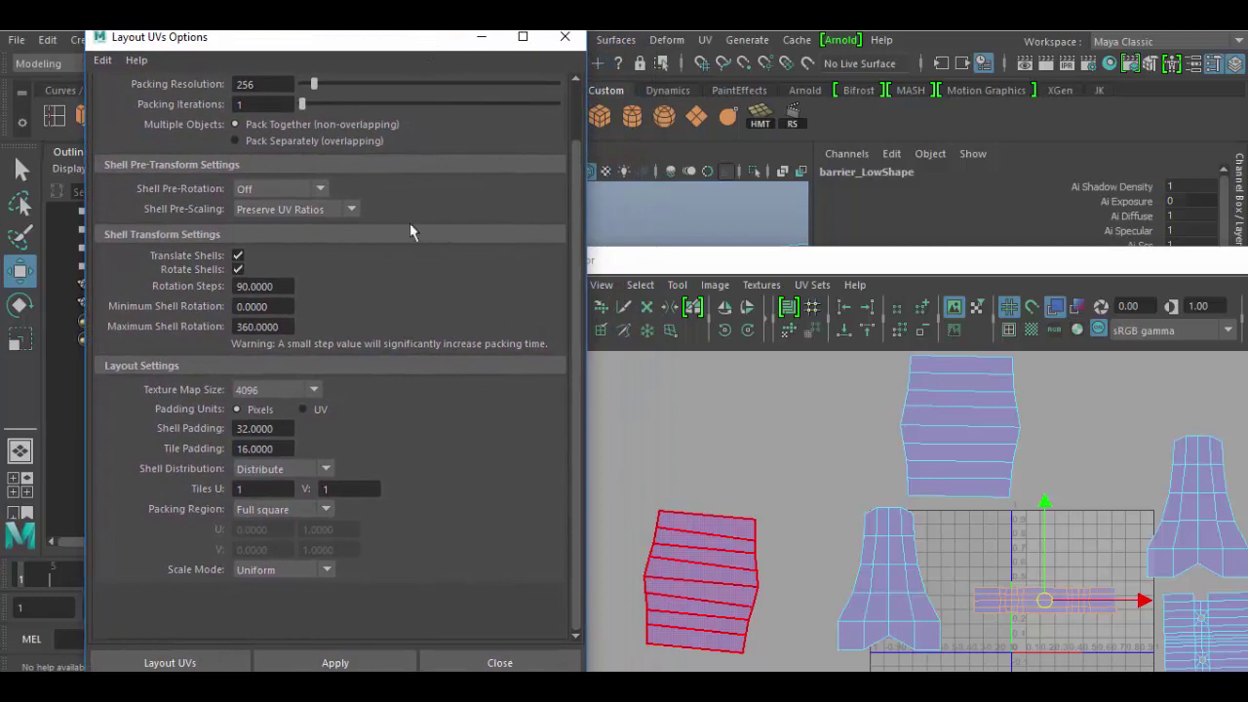
{"action": "left_click_drag", "start_coordinate": [841, 256], "coordinate": [788, 176]}
{"action": "scroll", "coordinate": [845, 510], "scroll_direction": "down", "scroll_amount": 5}
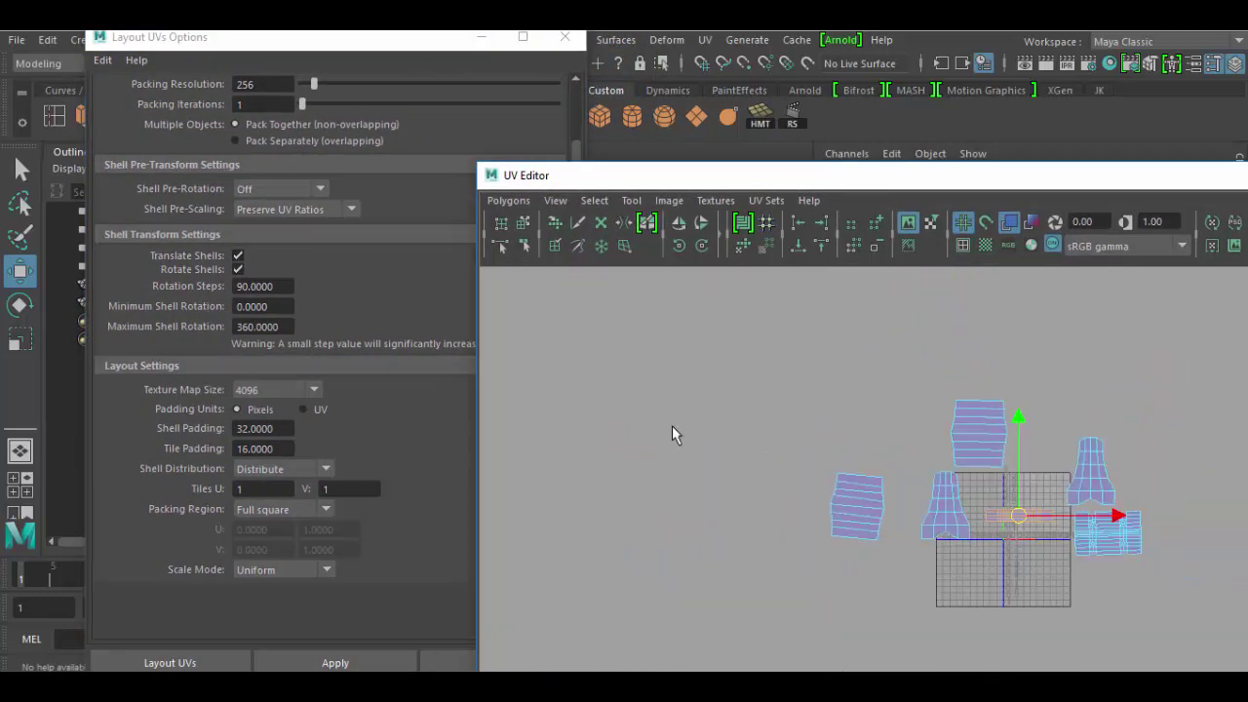
{"action": "left_click_drag", "start_coordinate": [673, 375], "coordinate": [1116, 514]}
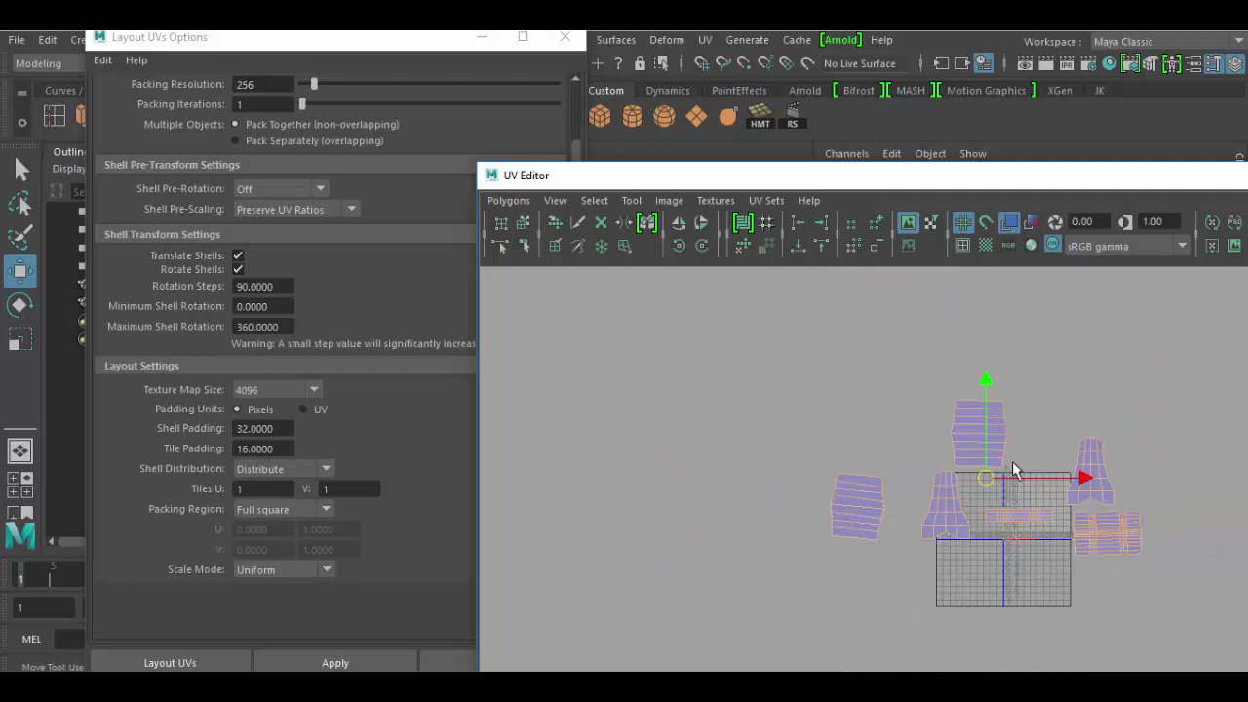
{"action": "left_click", "coordinate": [336, 663]}
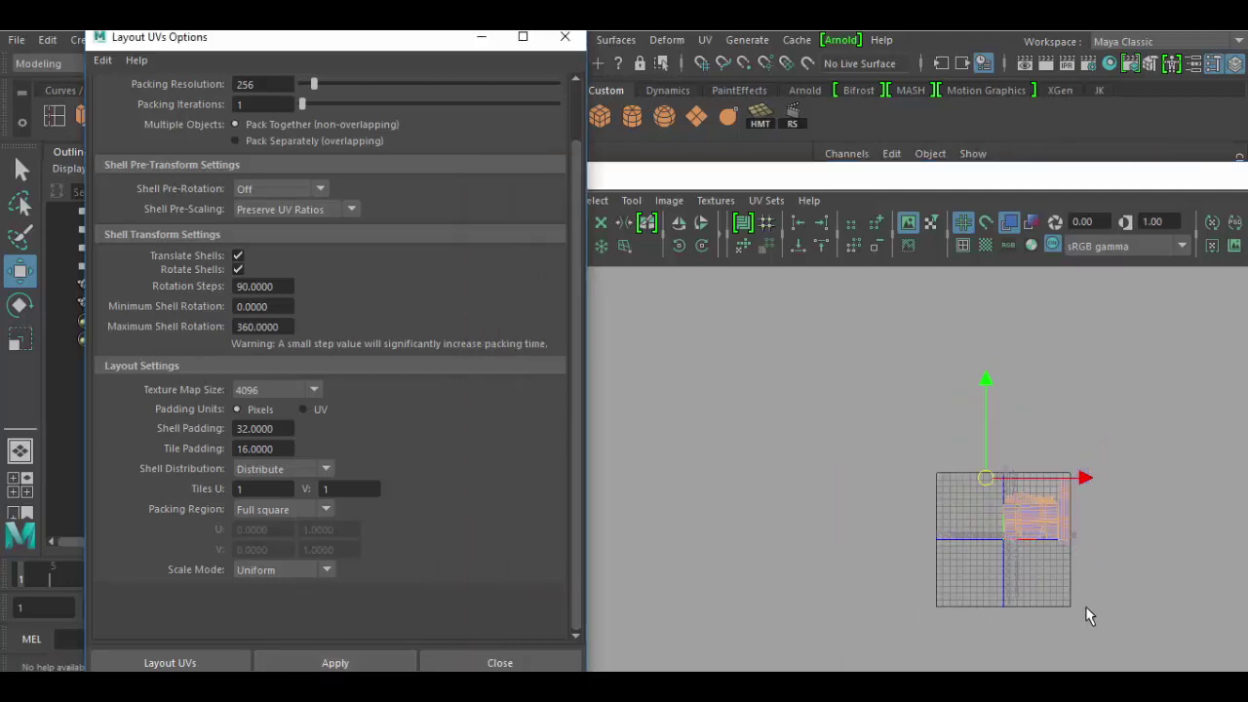
{"action": "scroll", "coordinate": [1086, 613], "scroll_direction": "up", "scroll_amount": 8}
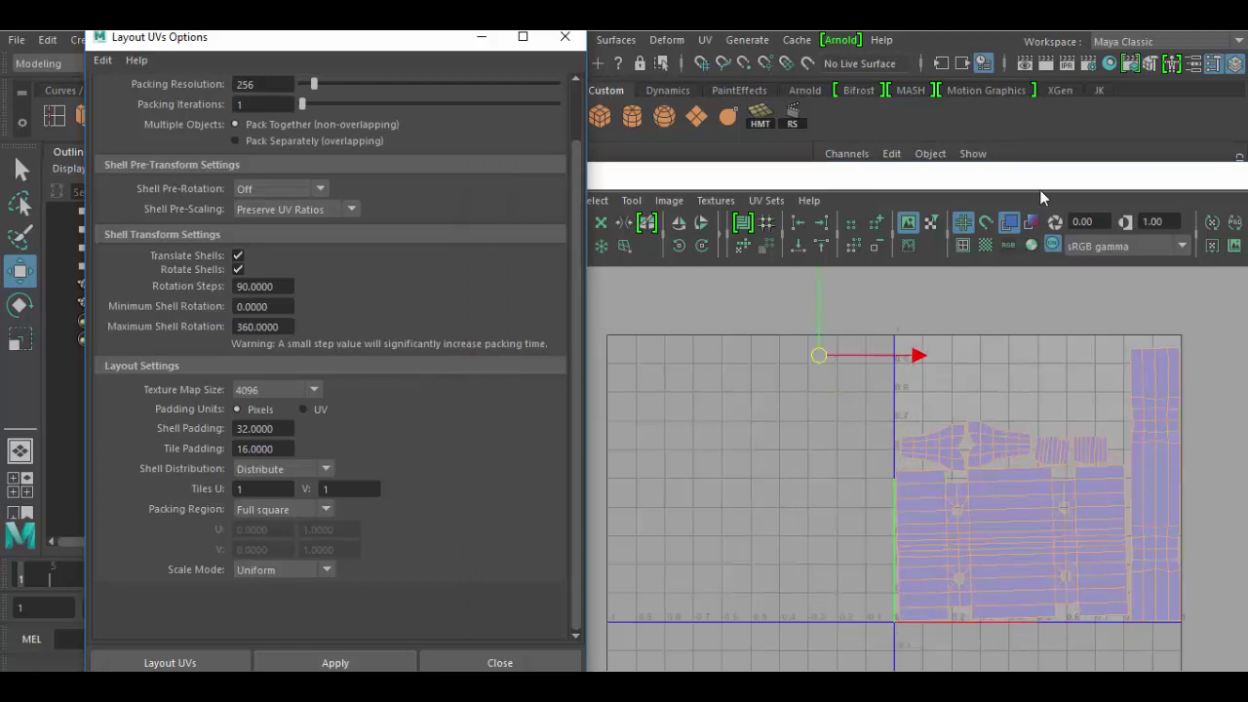
Examine the packed shells' relative sizes and the spacing around the body shell and along the tile borders
{"action": "left_click_drag", "start_coordinate": [1036, 187], "coordinate": [679, 115]}
{"action": "left_click", "coordinate": [819, 543]}
{"action": "scroll", "coordinate": [770, 487], "scroll_direction": "up", "scroll_amount": 3}
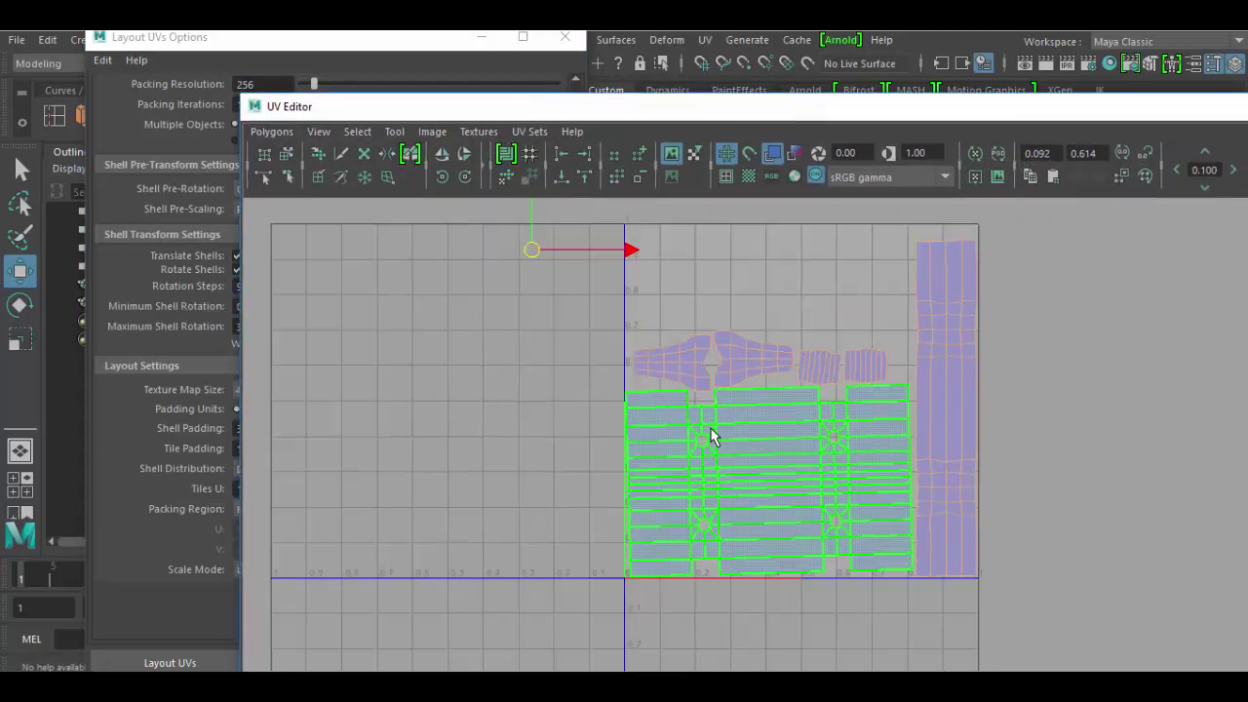
{"action": "left_click", "coordinate": [1149, 537]}
{"action": "scroll", "coordinate": [1112, 595], "scroll_direction": "up", "scroll_amount": 2}
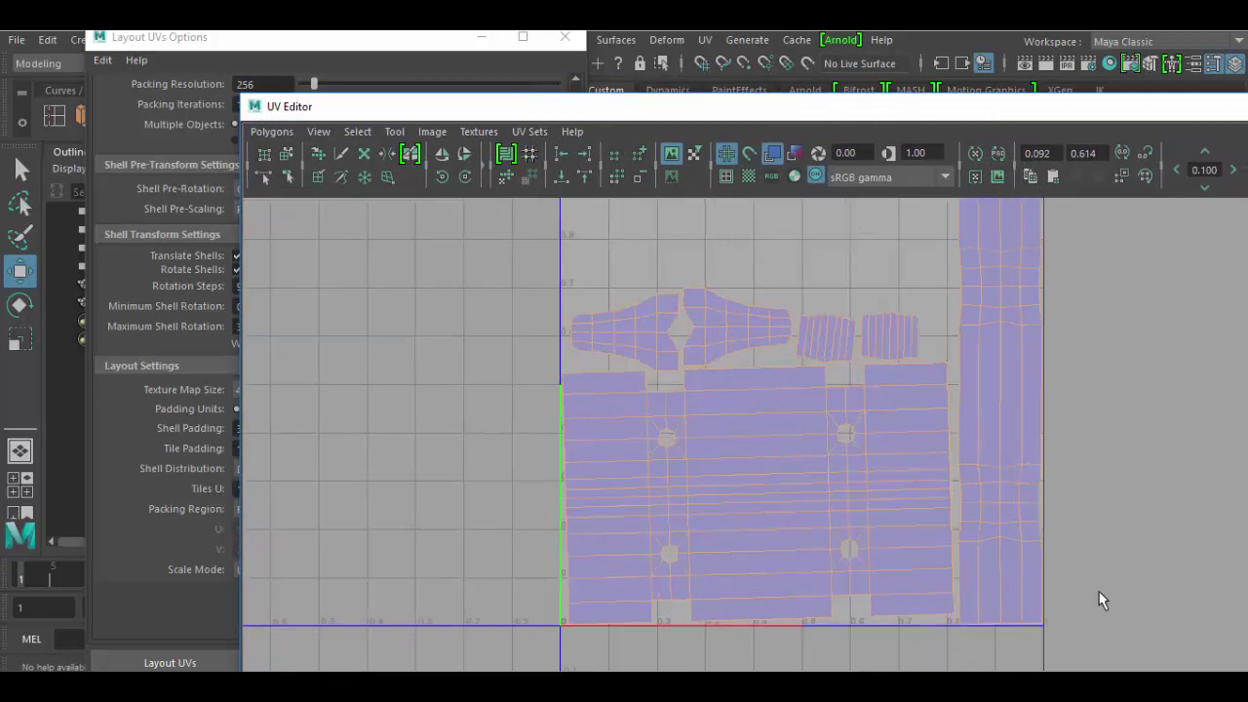
{"action": "scroll", "coordinate": [1034, 590], "scroll_direction": "down", "scroll_amount": 1}
{"action": "left_click", "coordinate": [759, 519]}
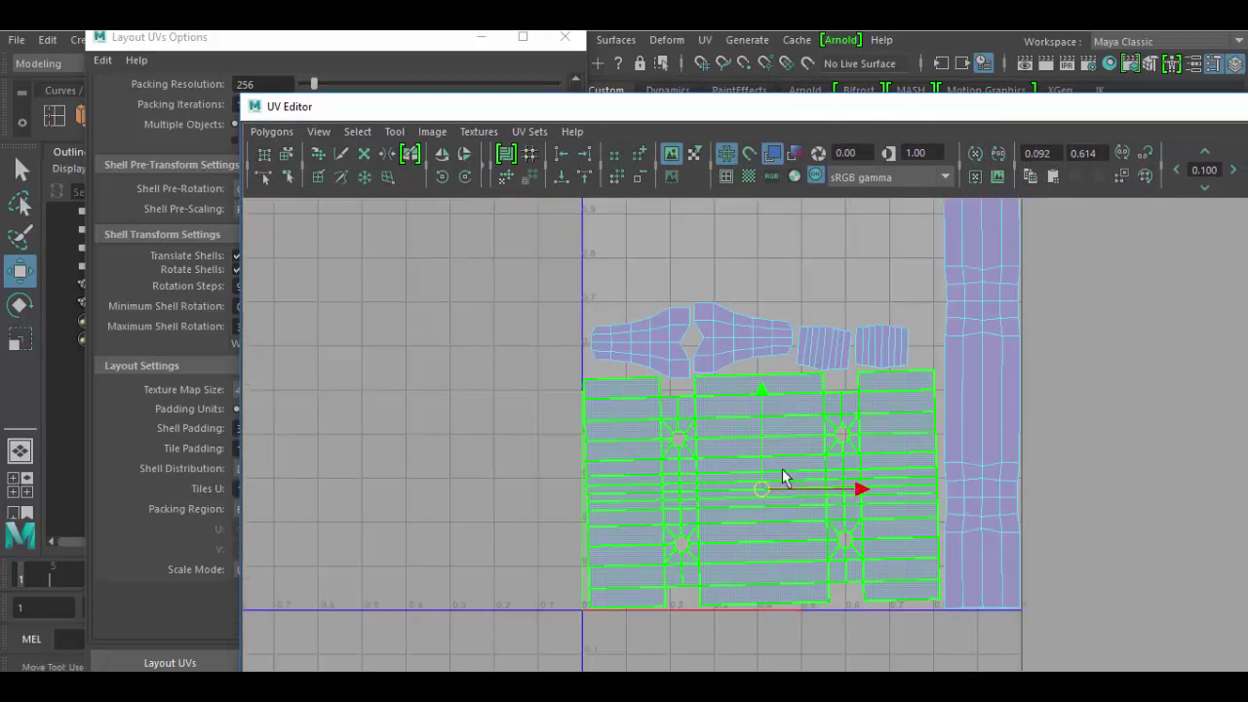
{"action": "left_click", "coordinate": [576, 549]}
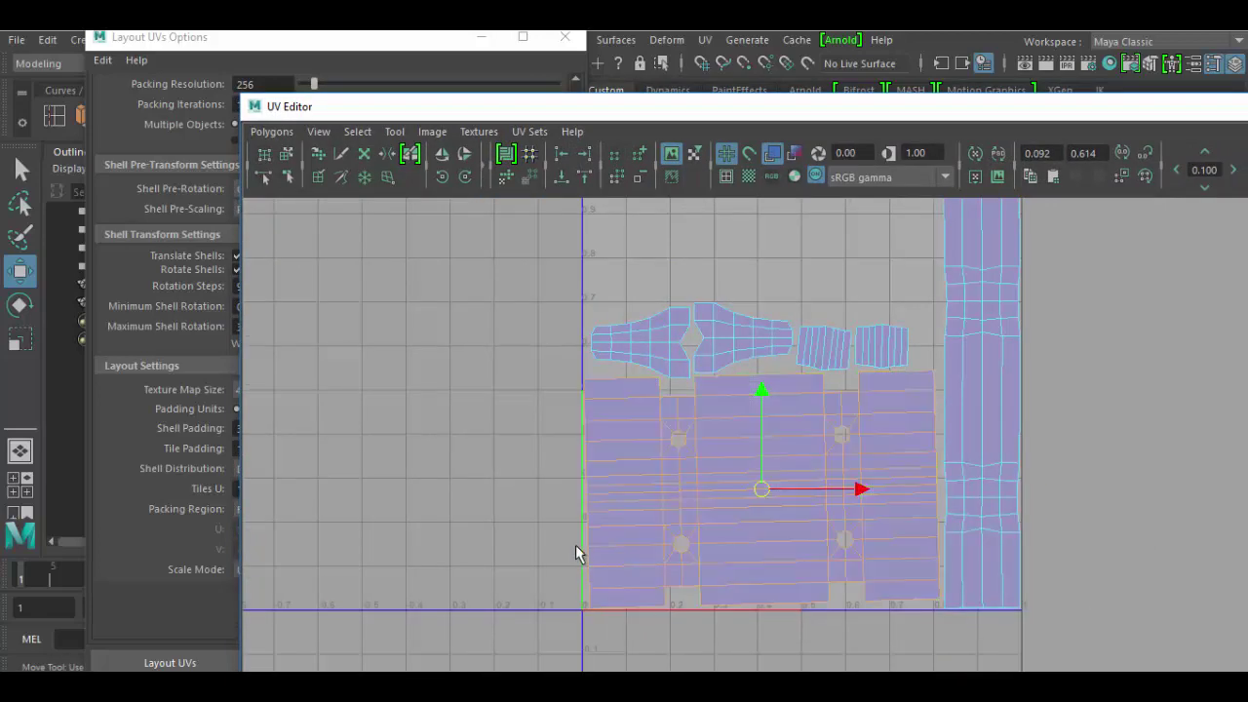
Rotate the large body UV shell slightly so its edges run parallel to the tile grid
{"action": "left_click", "coordinate": [594, 549]}
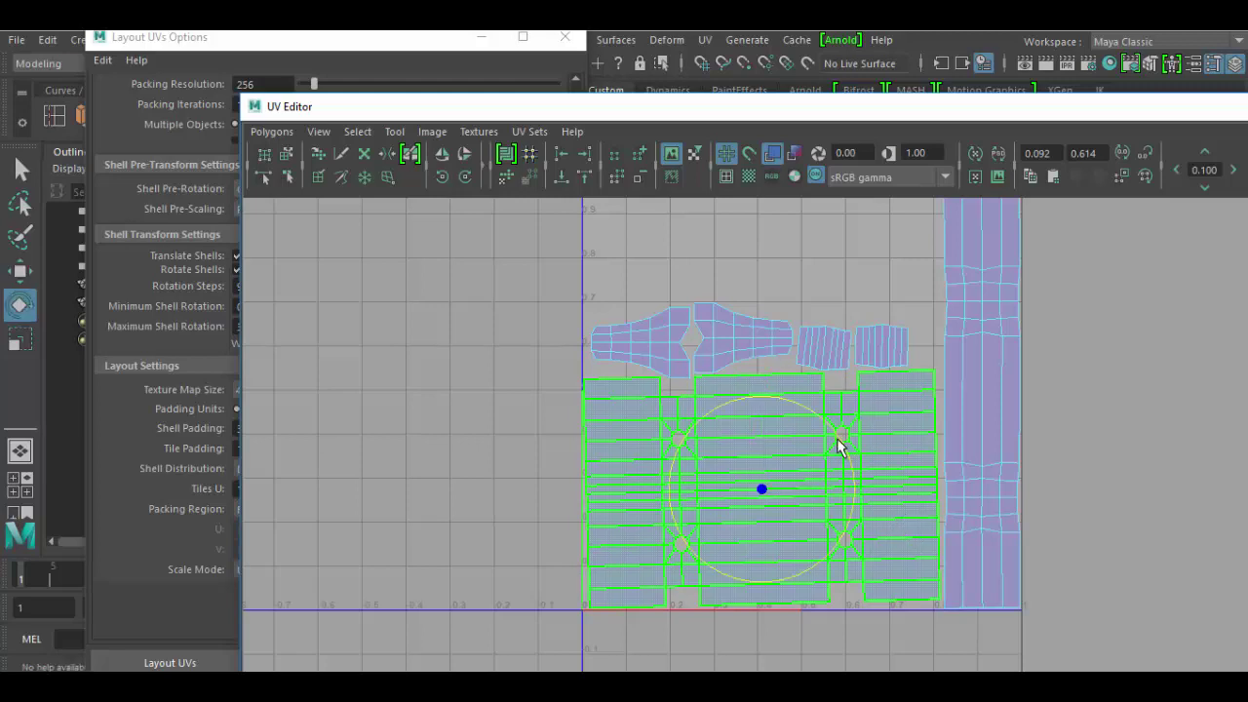
{"action": "left_click_drag", "start_coordinate": [841, 438], "coordinate": [843, 441]}
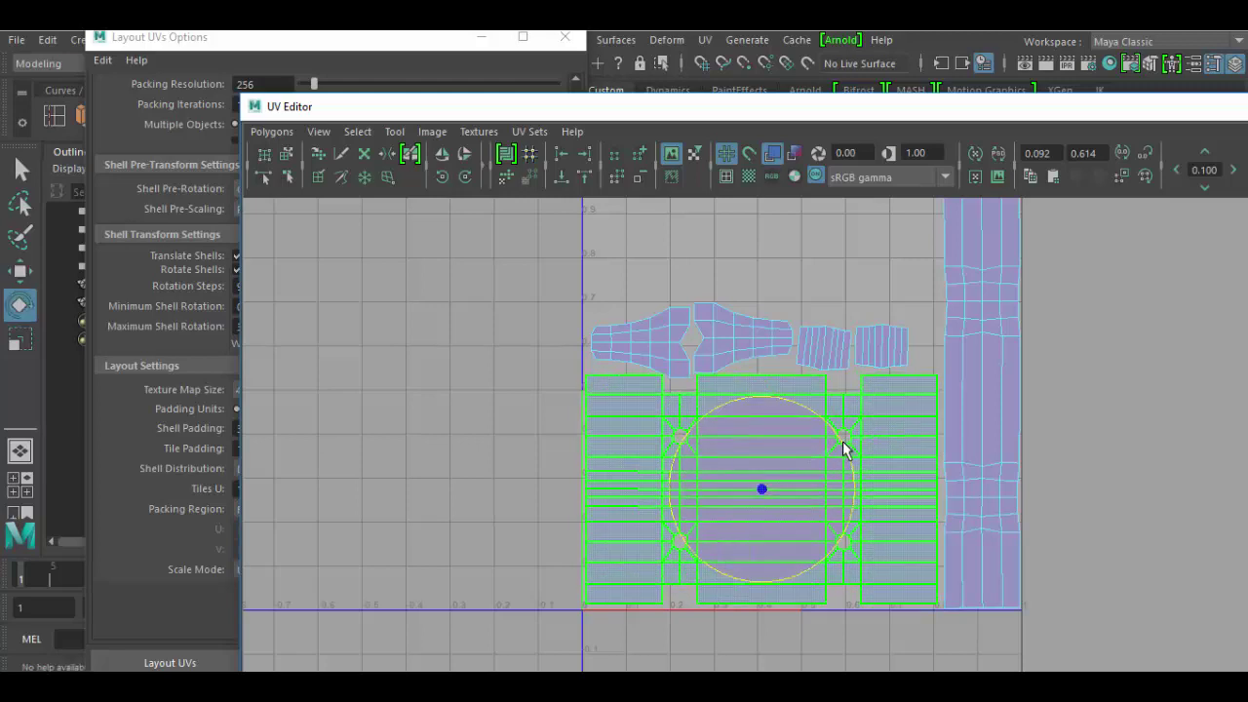
Move the two end-cap UV shells slightly upward, placing them side by side with a clear gap above the body shell
{"action": "left_click", "coordinate": [679, 336]}
{"action": "key", "text": "w"}
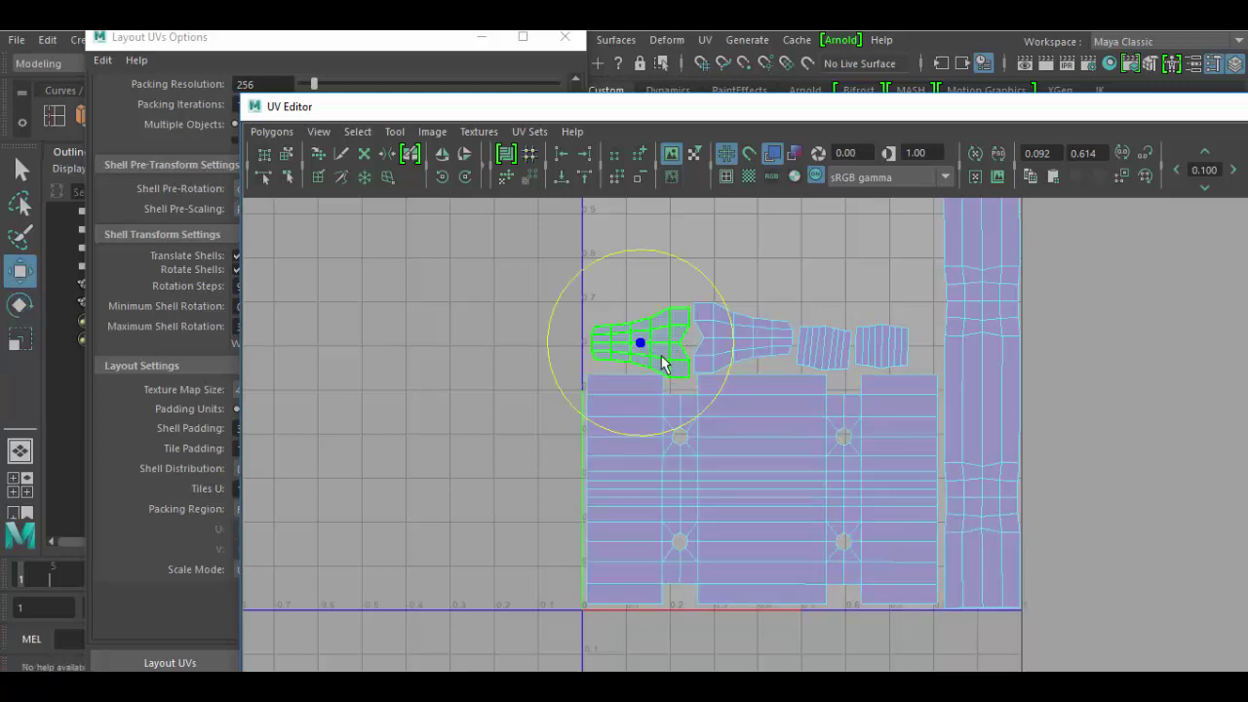
{"action": "left_click_drag", "start_coordinate": [649, 351], "coordinate": [641, 336]}
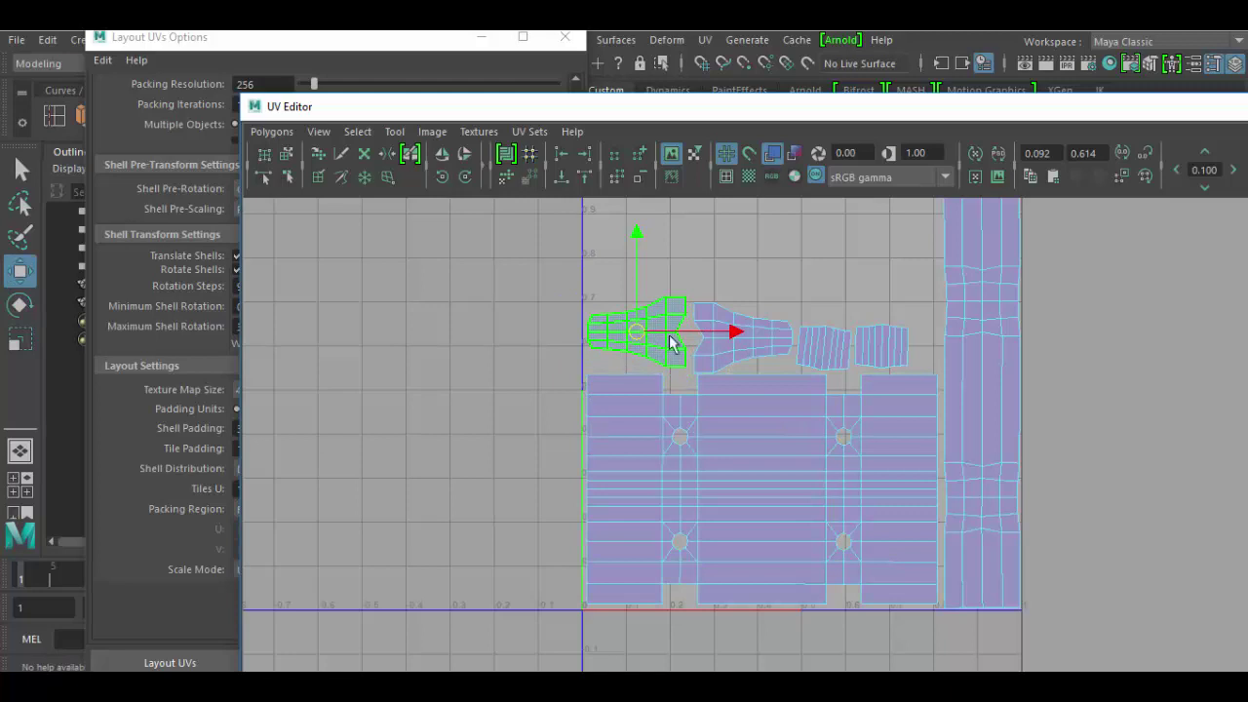
{"action": "left_click", "coordinate": [715, 356]}
{"action": "left_click_drag", "start_coordinate": [741, 343], "coordinate": [743, 335]}
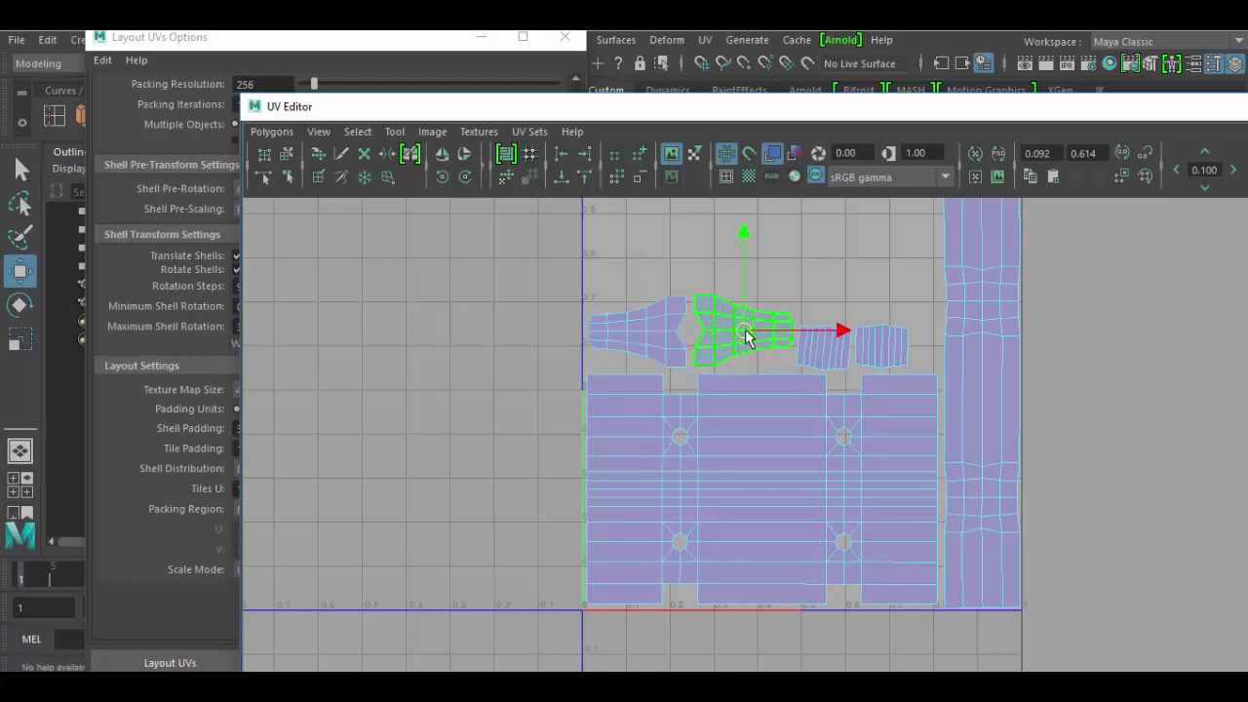
Straighten the two small hole shells and space them apart between the end-cap shells and the long strip shell
{"action": "left_click", "coordinate": [883, 357]}
{"action": "left_click_drag", "start_coordinate": [882, 357], "coordinate": [905, 346]}
{"action": "left_click", "coordinate": [836, 363]}
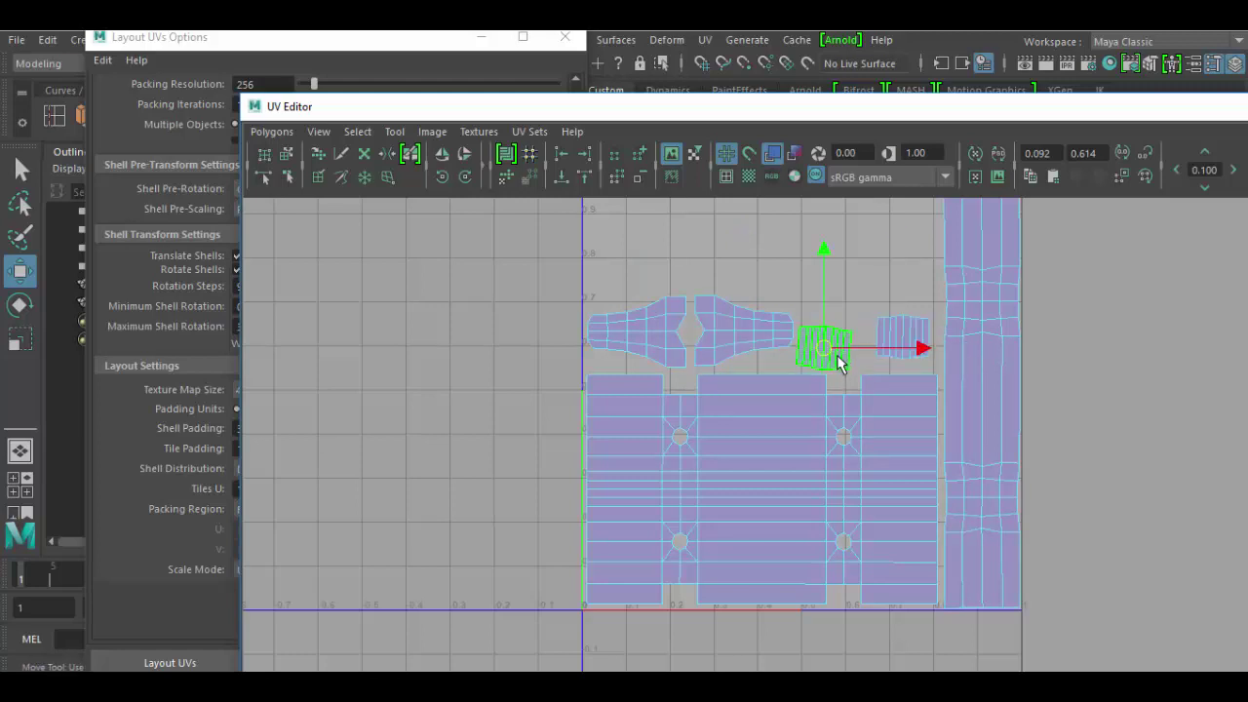
{"action": "key", "text": "e"}
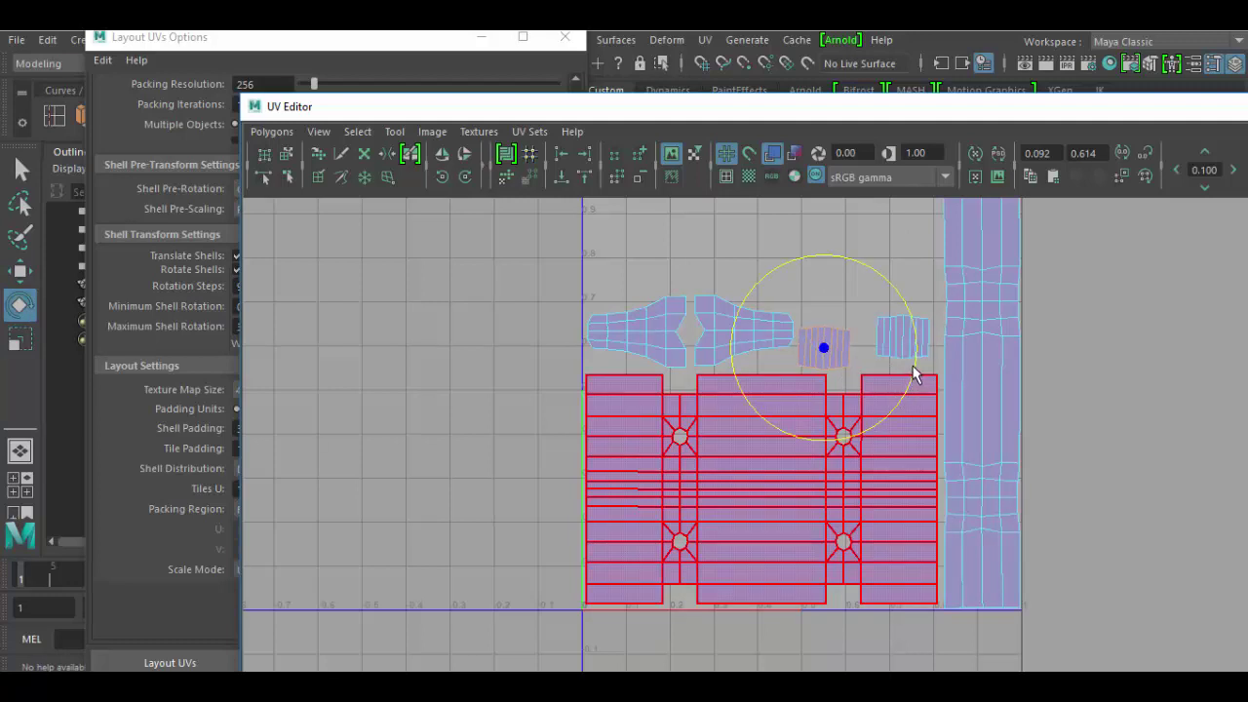
{"action": "key", "text": "w"}
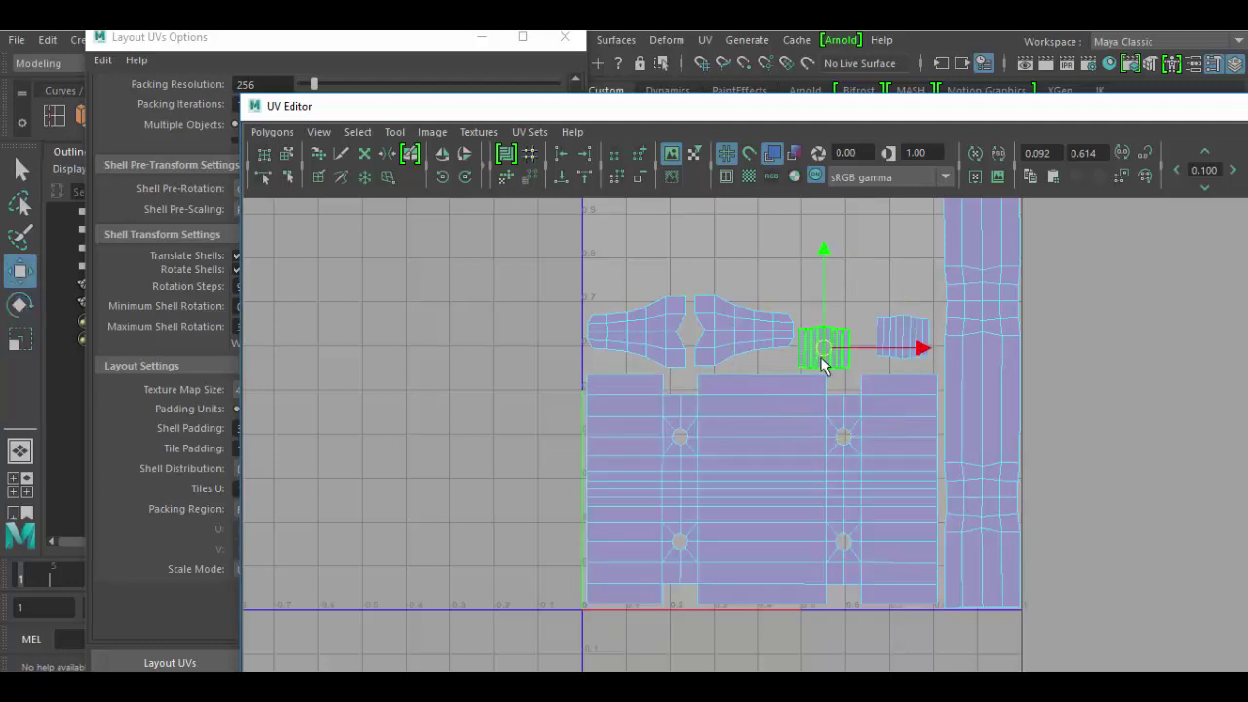
{"action": "left_click_drag", "start_coordinate": [825, 362], "coordinate": [847, 341]}
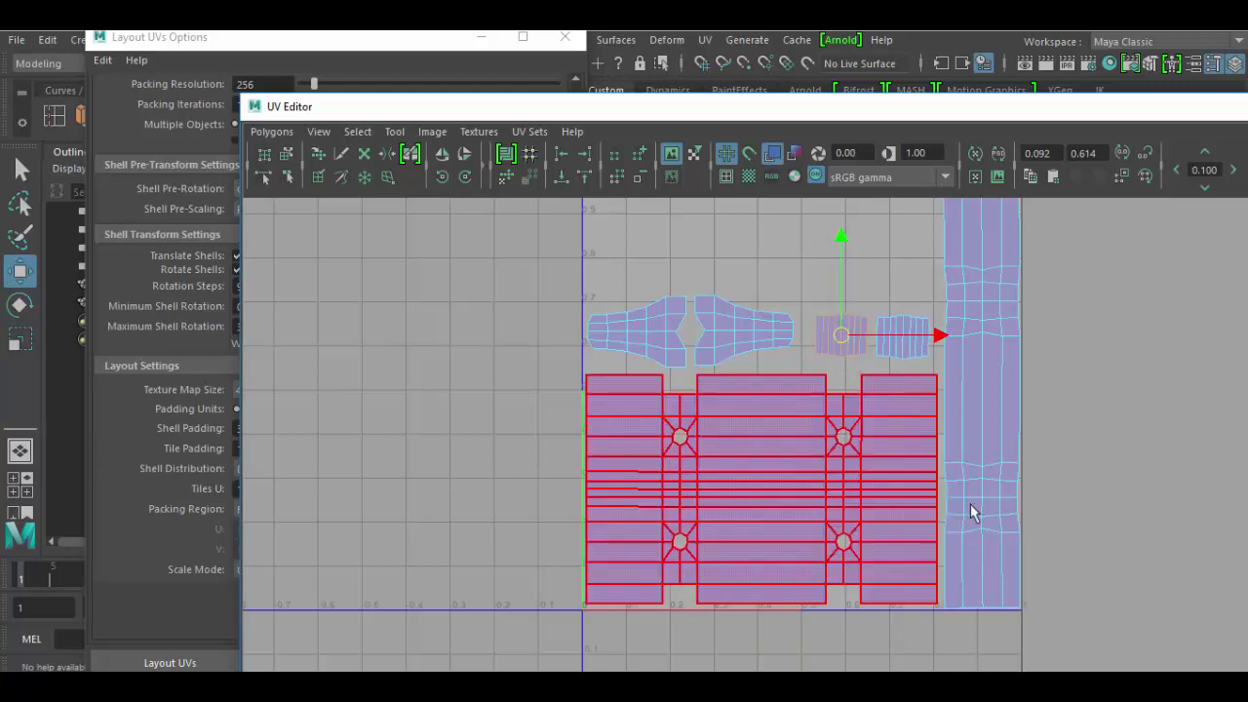
Turn on the checker map display for the barrier and close the Layout UVs options
{"action": "scroll", "coordinate": [905, 483], "scroll_direction": "down", "scroll_amount": 2}
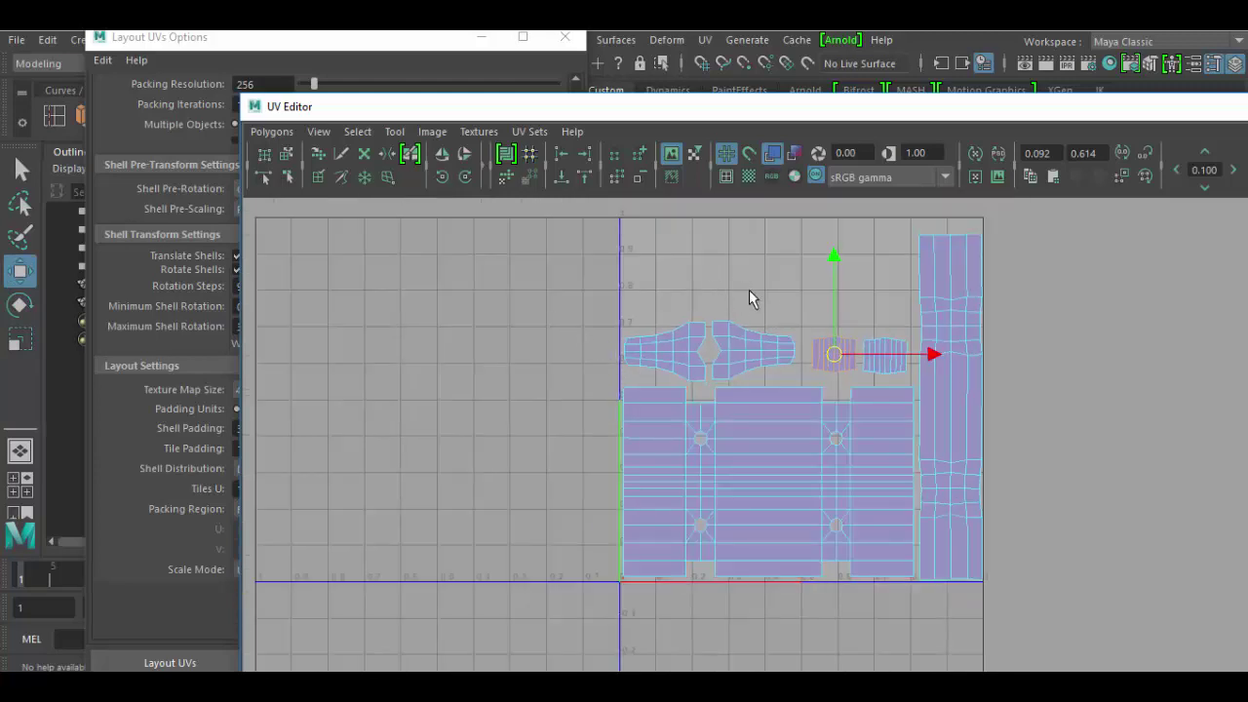
{"action": "left_click", "coordinate": [749, 181]}
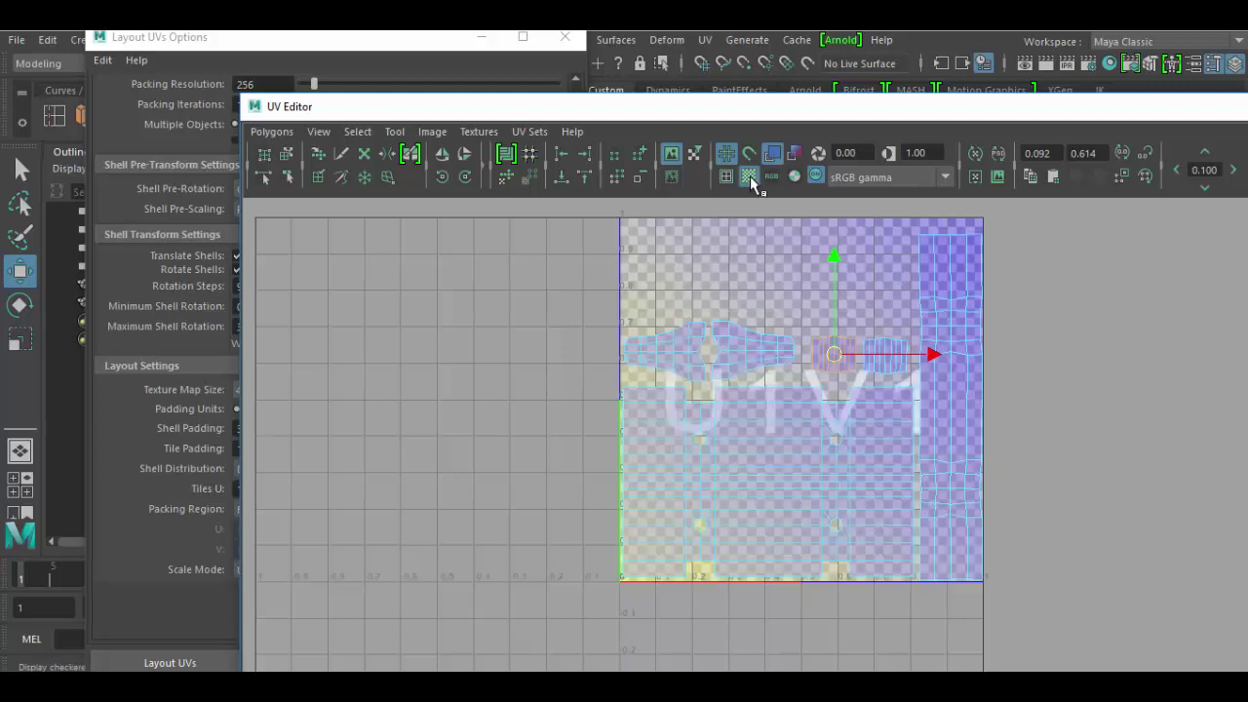
{"action": "left_click_drag", "start_coordinate": [729, 107], "coordinate": [744, 558]}
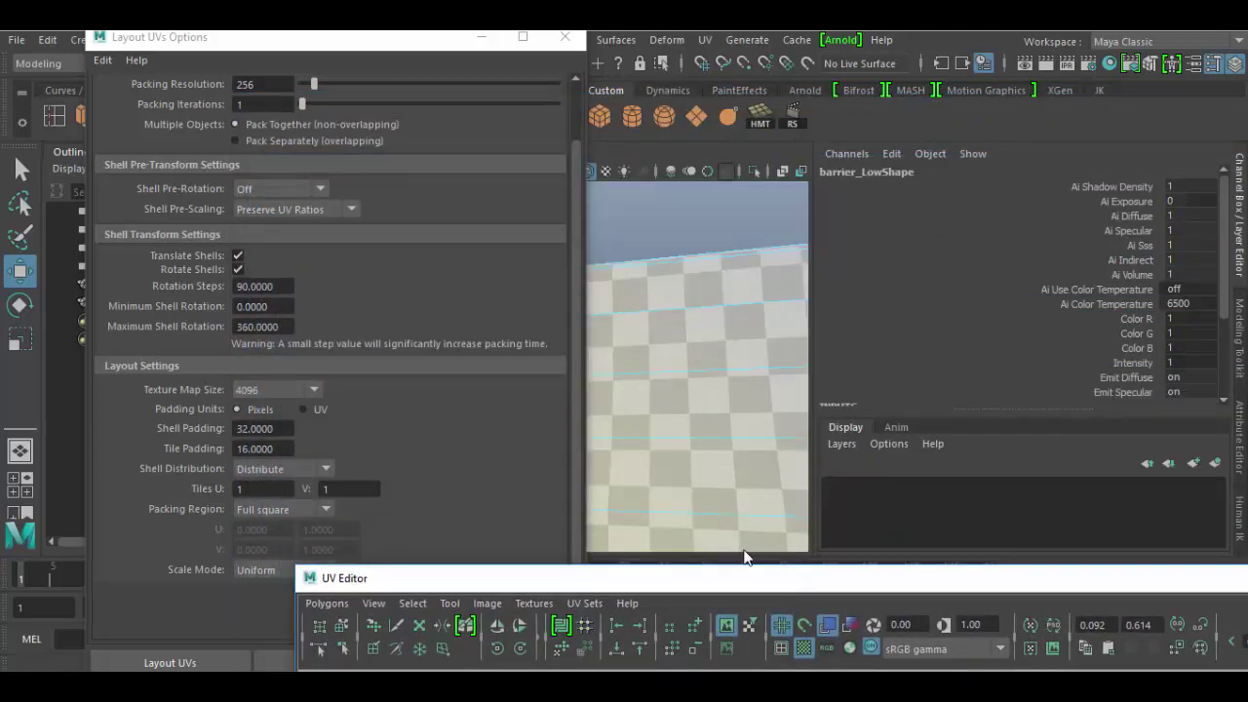
{"action": "right_click_drag", "start_coordinate": [683, 470], "coordinate": [606, 369], "text": "alt"}
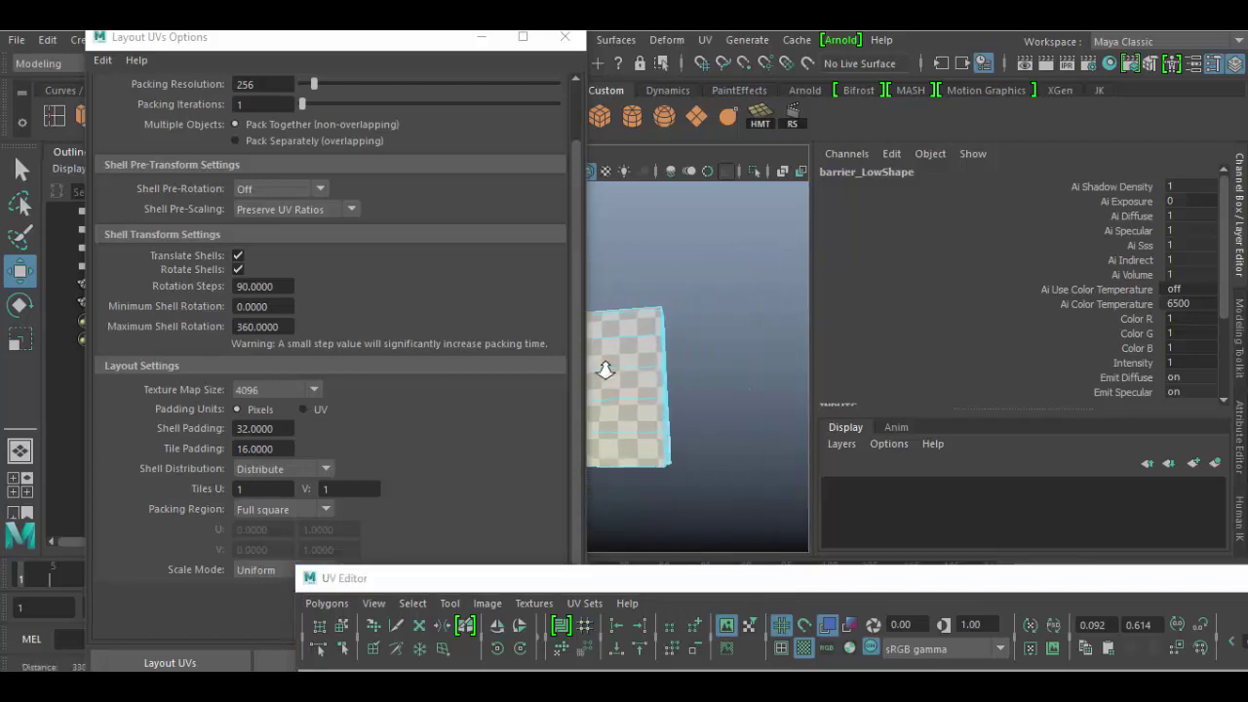
{"action": "left_click", "coordinate": [565, 38]}
Examine the checker pattern on the barrier's underside, sides and ends for stretching and uneven texel density
{"action": "left_click_drag", "start_coordinate": [650, 271], "coordinate": [530, 403], "text": "alt"}
{"action": "scroll", "coordinate": [698, 416], "scroll_direction": "up", "scroll_amount": 3}
{"action": "left_click_drag", "start_coordinate": [680, 399], "coordinate": [474, 412], "text": "alt"}
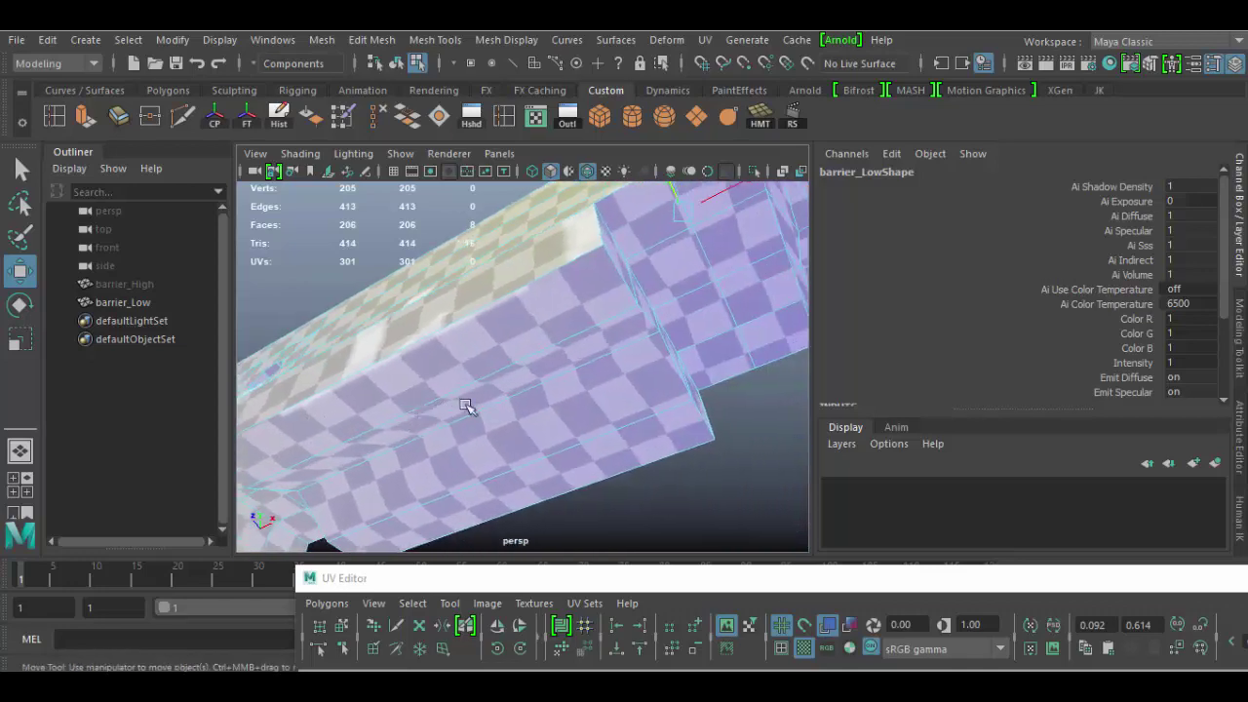
{"action": "left_click_drag", "start_coordinate": [543, 396], "coordinate": [572, 354], "text": "alt"}
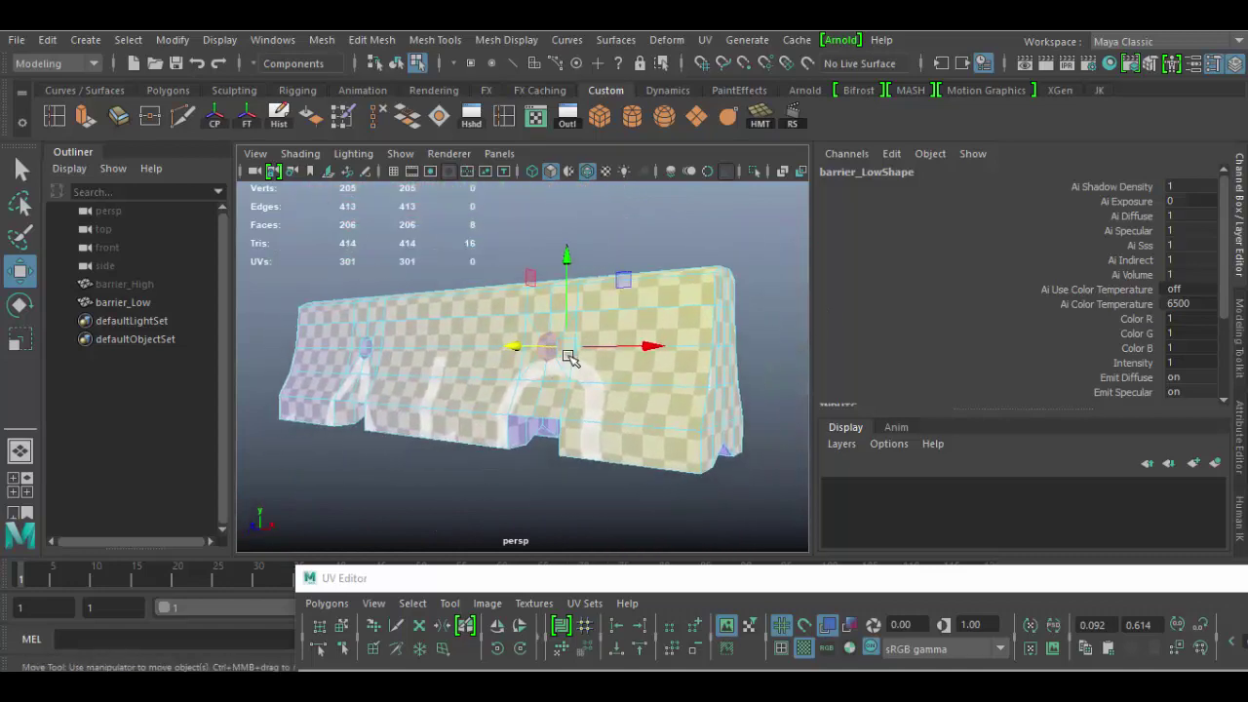
{"action": "right_click_drag", "start_coordinate": [571, 354], "coordinate": [601, 444], "text": "alt"}
{"action": "left_click_drag", "start_coordinate": [602, 444], "coordinate": [565, 460], "text": "alt"}
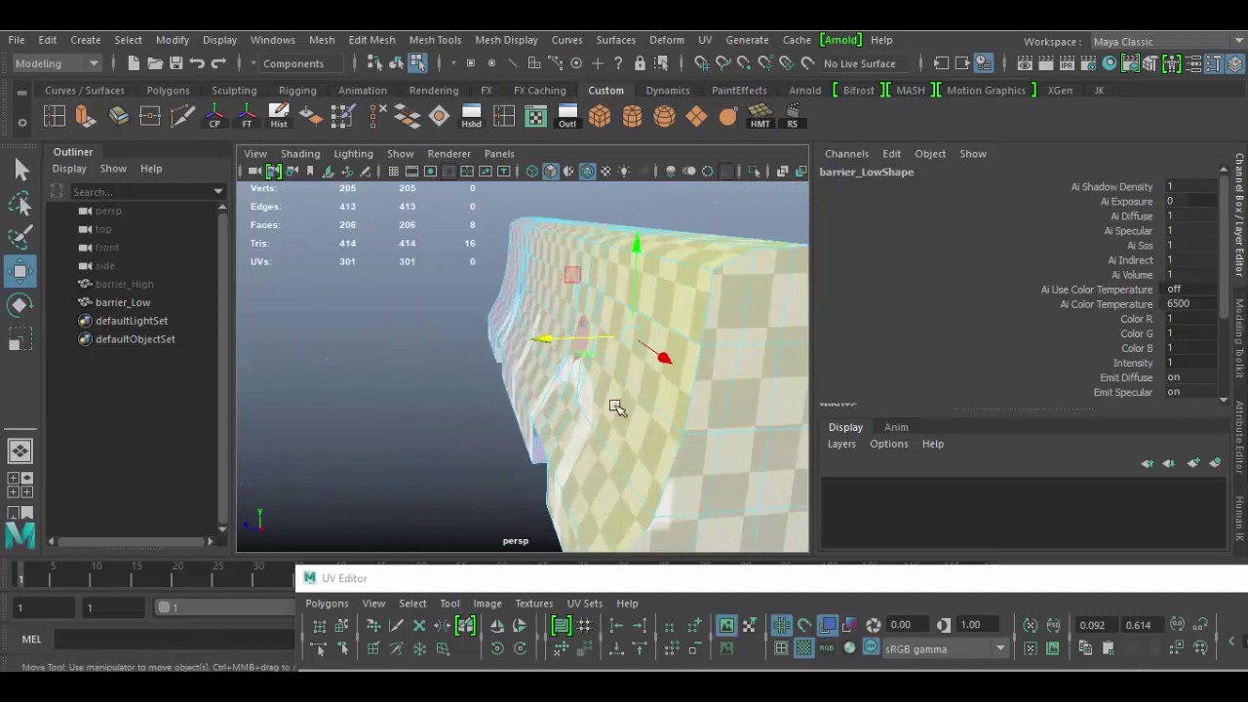
{"action": "left_click_drag", "start_coordinate": [638, 325], "coordinate": [506, 396], "text": "alt"}
{"action": "right_click_drag", "start_coordinate": [506, 396], "coordinate": [495, 441], "text": "alt"}
{"action": "left_click_drag", "start_coordinate": [495, 441], "coordinate": [454, 446], "text": "alt"}
{"action": "left_click_drag", "start_coordinate": [635, 436], "coordinate": [594, 432], "text": "alt"}
Return the low-poly barrier to Object Mode and turn off the checker map display
{"action": "right_click", "coordinate": [599, 314]}
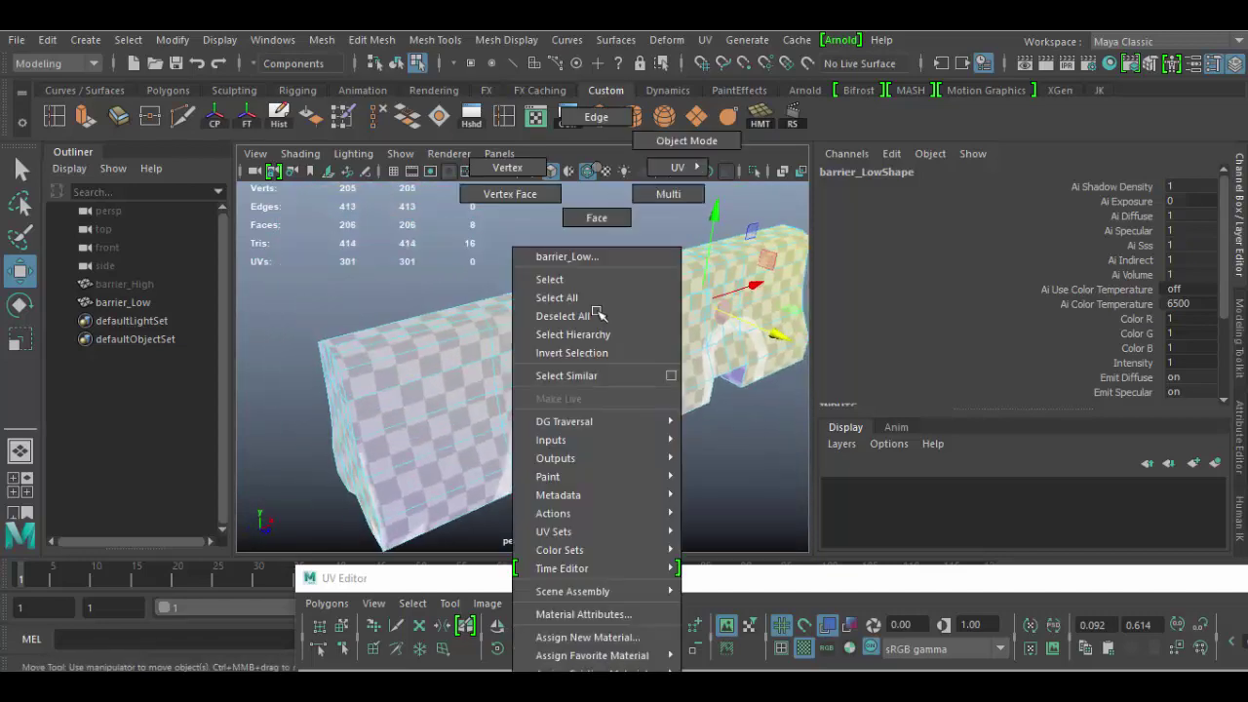
{"action": "left_click", "coordinate": [687, 140]}
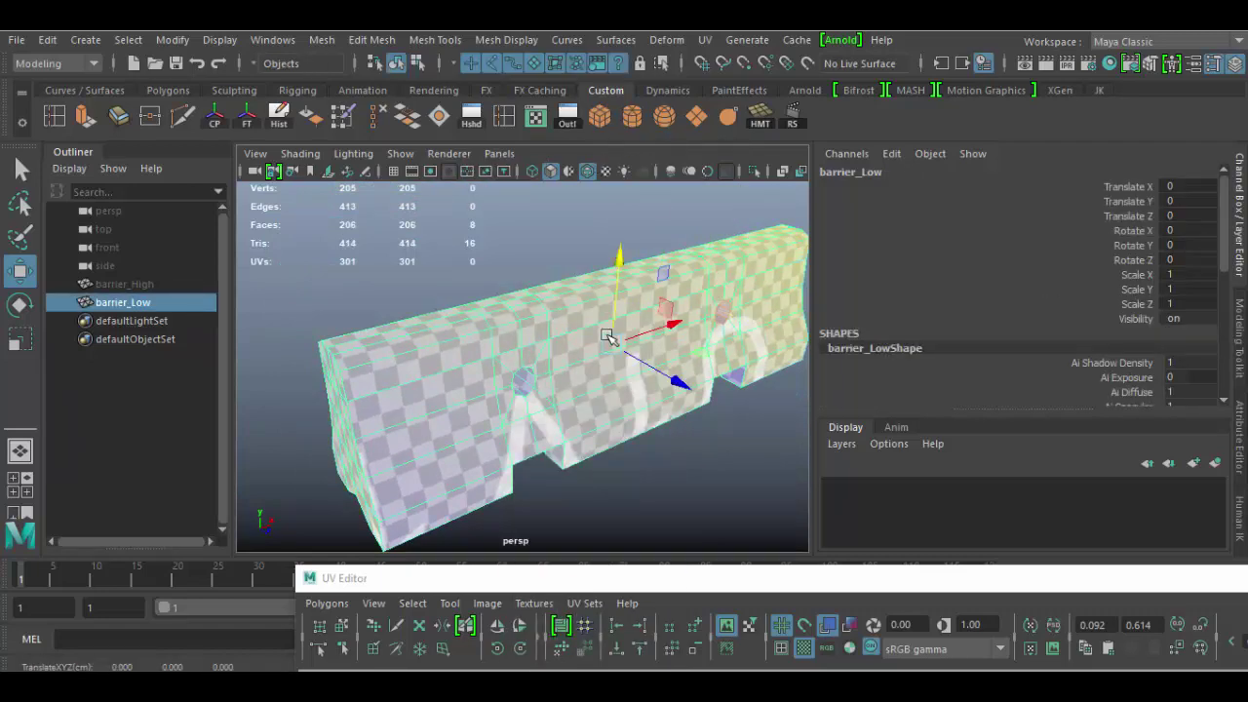
{"action": "left_click_drag", "start_coordinate": [677, 577], "coordinate": [451, 158]}
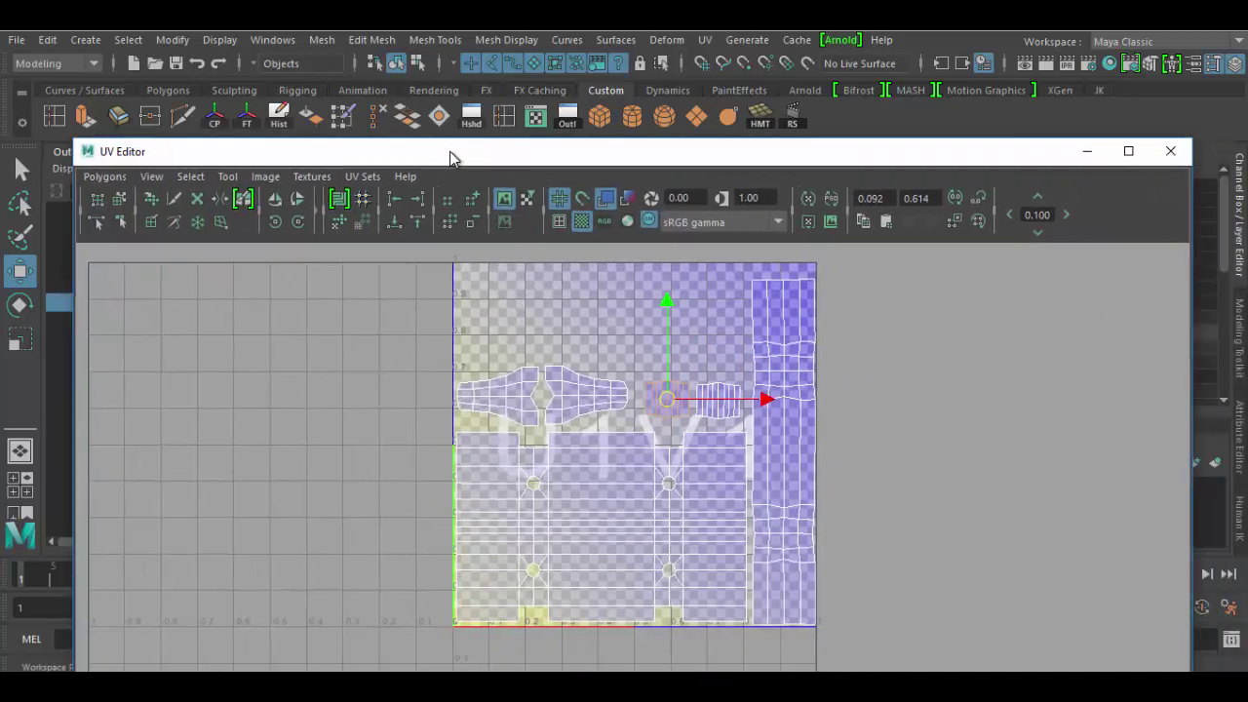
{"action": "left_click", "coordinate": [582, 222]}
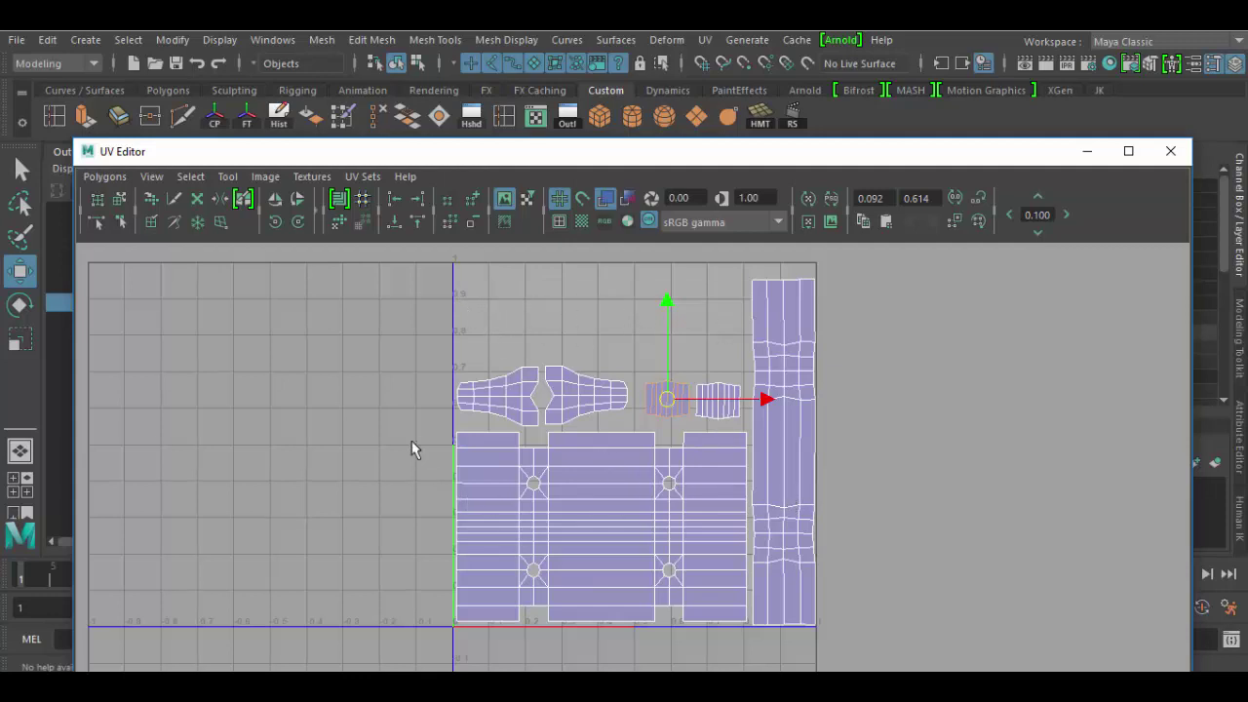
Examine the gaps between the arranged UV shells and their distance from the 0–1 tile borders
{"action": "scroll", "coordinate": [412, 442], "scroll_direction": "up", "scroll_amount": 4}
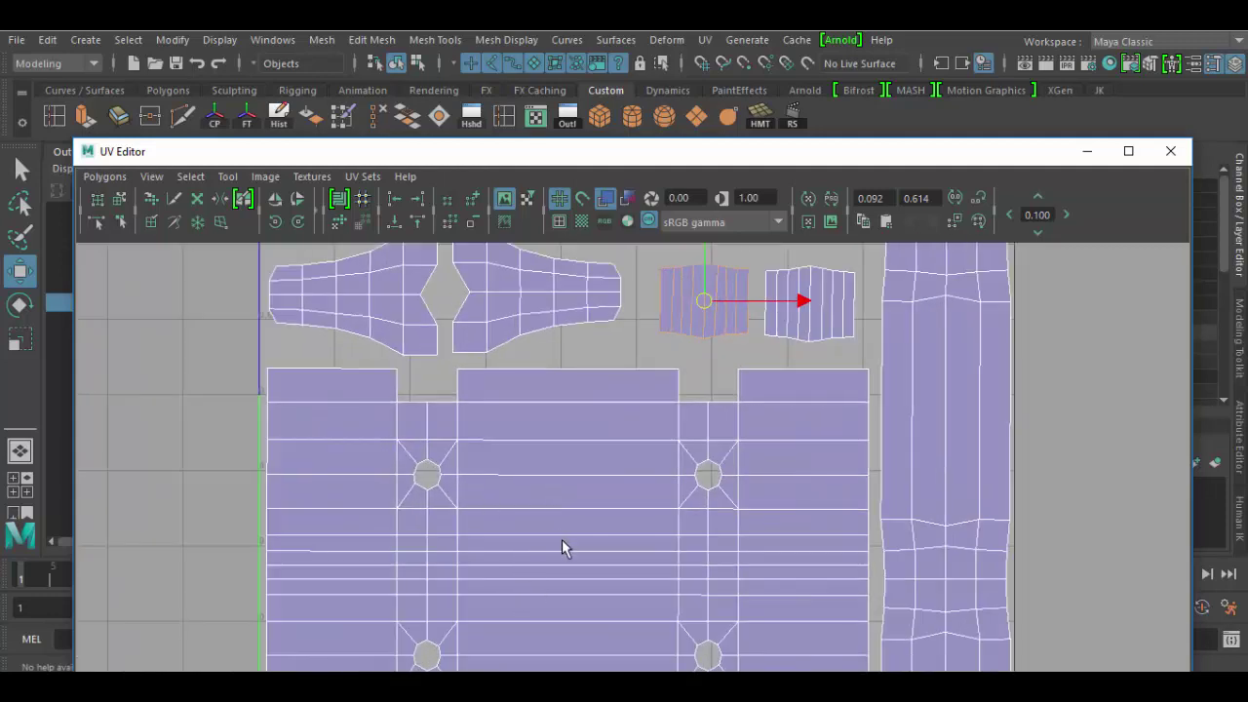
{"action": "middle_click_drag", "start_coordinate": [562, 548], "coordinate": [448, 510], "text": "alt"}
{"action": "middle_click_drag", "start_coordinate": [610, 585], "coordinate": [524, 490], "text": "alt"}
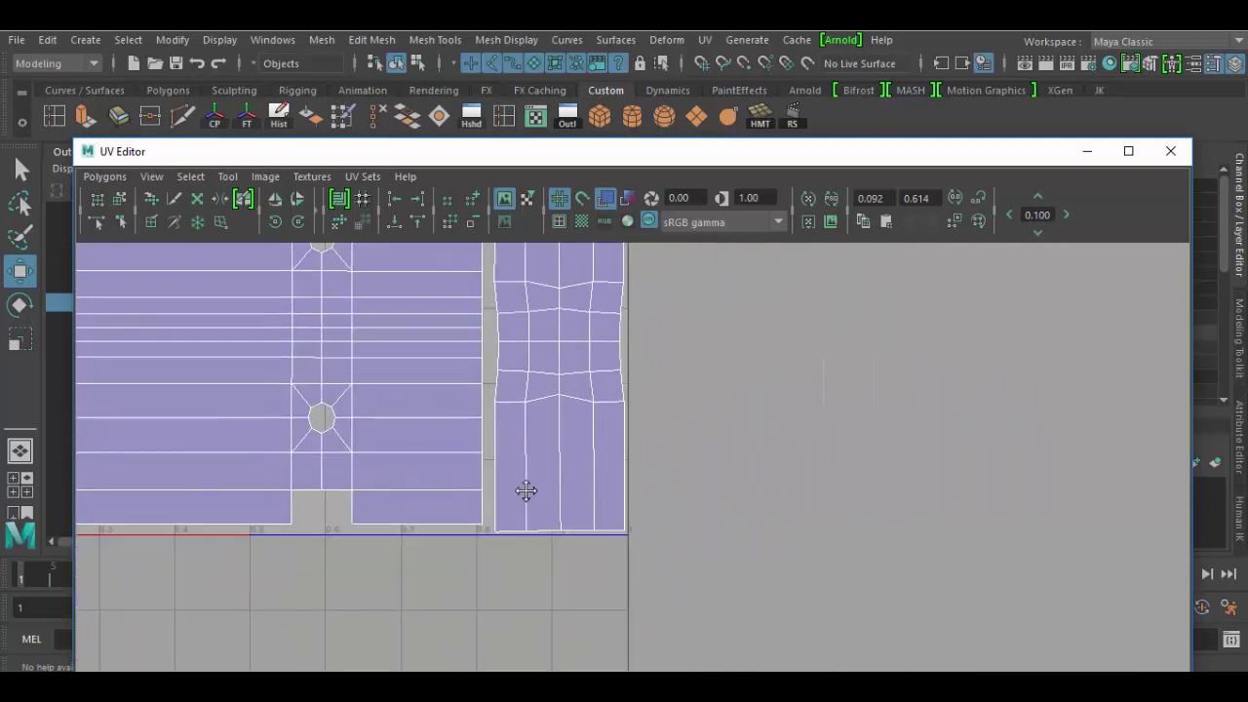
{"action": "scroll", "coordinate": [532, 507], "scroll_direction": "up", "scroll_amount": 2}
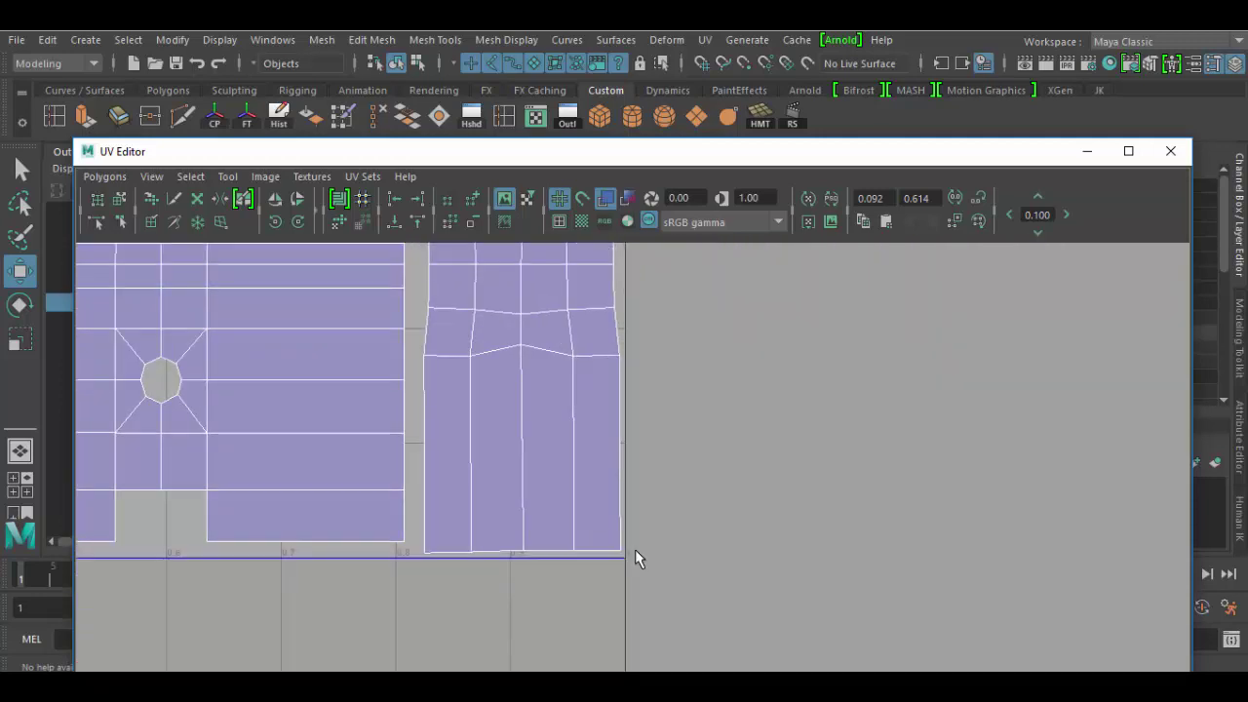
{"action": "middle_click_drag", "start_coordinate": [634, 559], "coordinate": [643, 626], "text": "alt"}
{"action": "middle_click_drag", "start_coordinate": [644, 460], "coordinate": [641, 550], "text": "alt"}
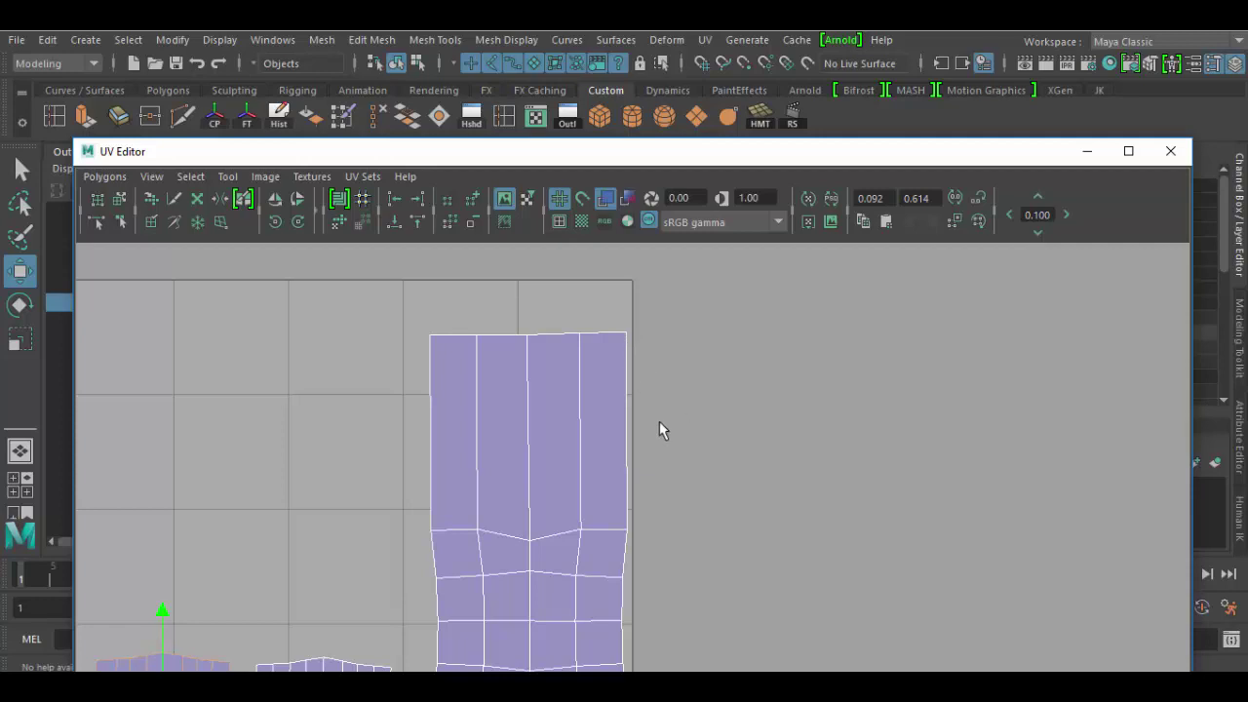
{"action": "scroll", "coordinate": [593, 509], "scroll_direction": "down", "scroll_amount": 2}
{"action": "scroll", "coordinate": [592, 509], "scroll_direction": "down", "scroll_amount": 1}
{"action": "middle_click_drag", "start_coordinate": [588, 515], "coordinate": [760, 330], "text": "alt"}
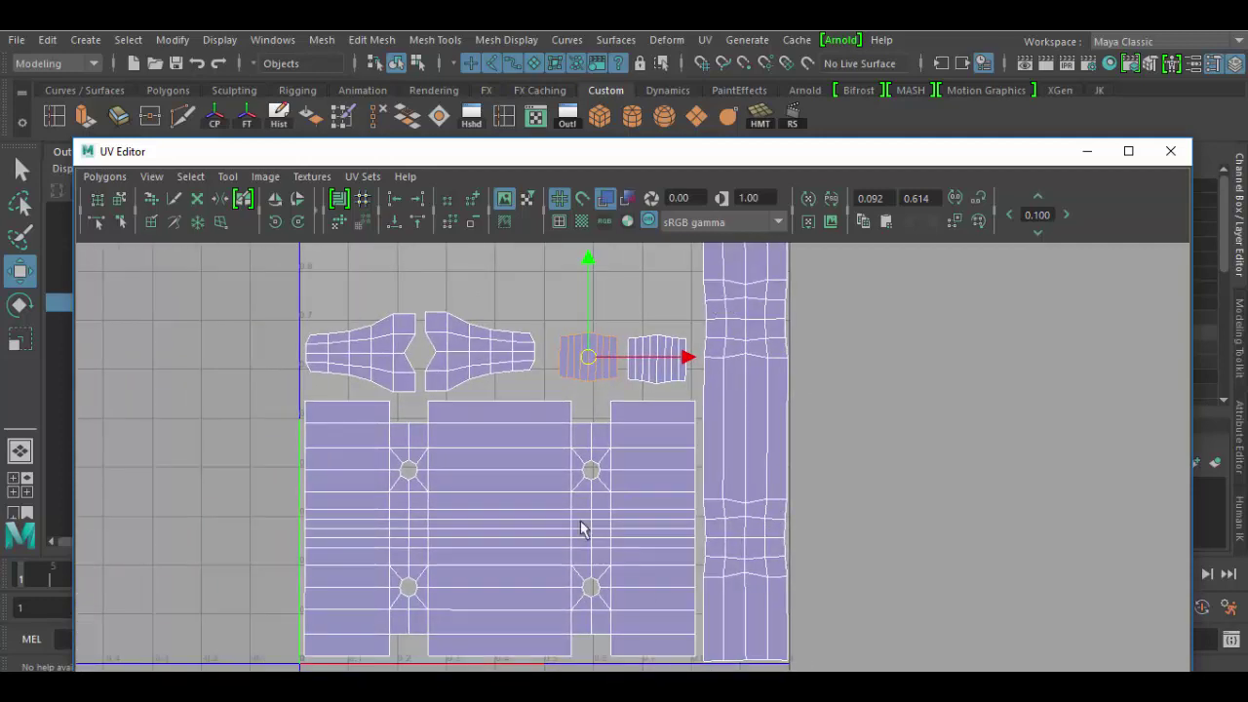
{"action": "scroll", "coordinate": [640, 488], "scroll_direction": "down", "scroll_amount": 2}
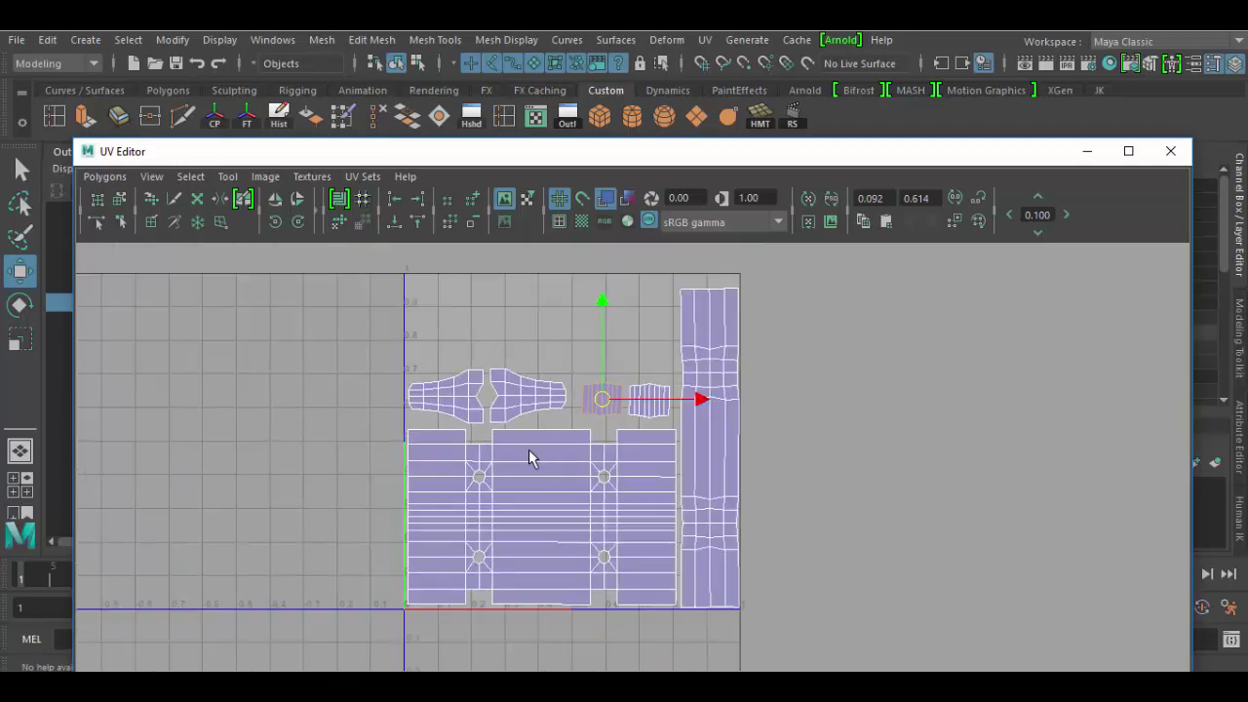
Uncover the 3D viewport and look over the low-poly barrier's front, end and holes without the checker map
{"action": "left_click_drag", "start_coordinate": [494, 149], "coordinate": [544, 543]}
{"action": "left_click_drag", "start_coordinate": [624, 443], "coordinate": [618, 412], "text": "alt"}
{"action": "right_click_drag", "start_coordinate": [619, 413], "coordinate": [565, 390], "text": "alt"}
{"action": "middle_click_drag", "start_coordinate": [565, 390], "coordinate": [554, 426], "text": "alt"}
{"action": "left_click_drag", "start_coordinate": [553, 426], "coordinate": [400, 409], "text": "alt"}
{"action": "right_click_drag", "start_coordinate": [400, 410], "coordinate": [498, 441], "text": "alt"}
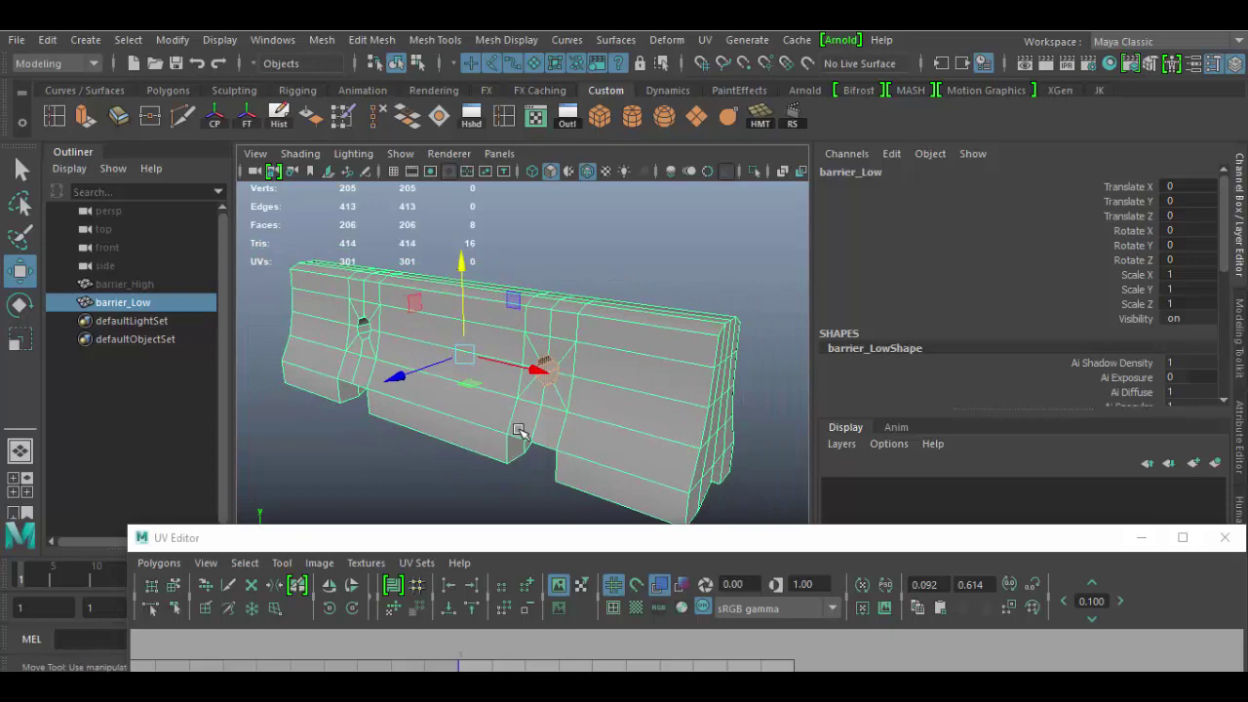